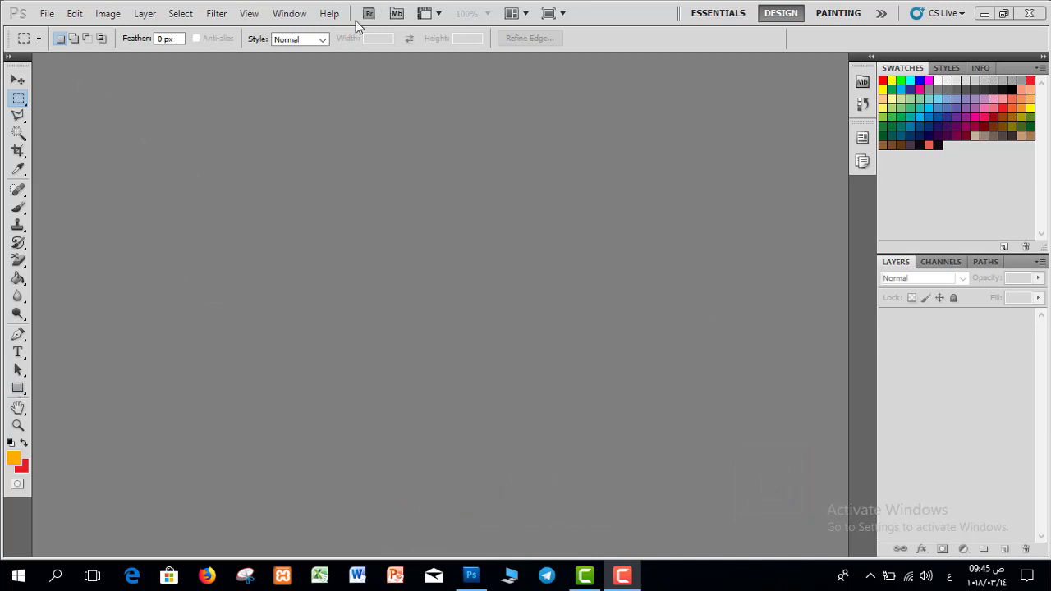
# - Create a new white RGB document 1000 pixels wide and 1000 pixels high at 72 pixels/inch
pyautogui.click(47, 13)
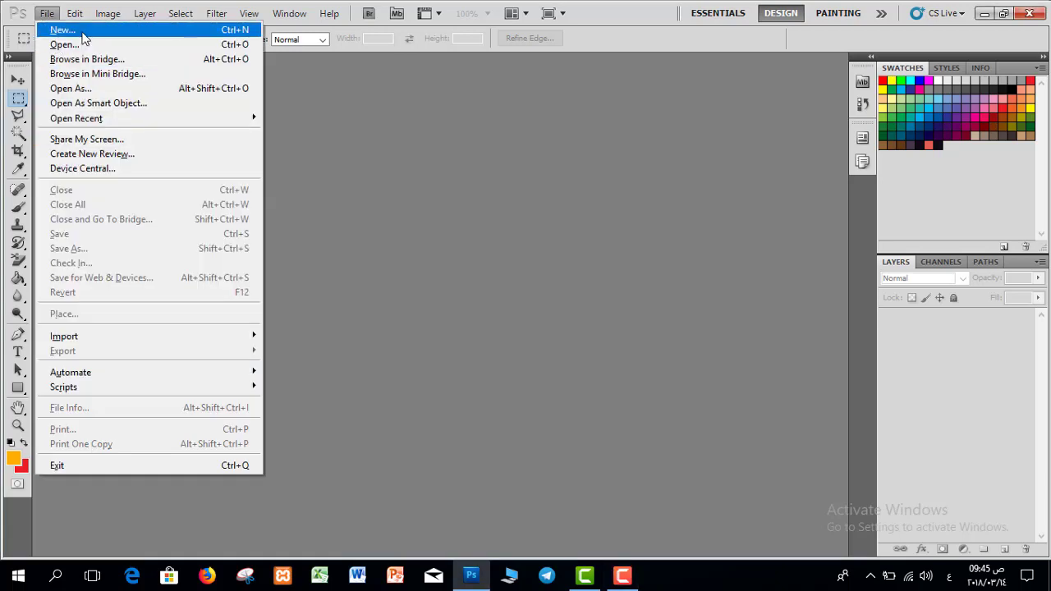
pyautogui.click(82, 33)
pyautogui.press('Tab')
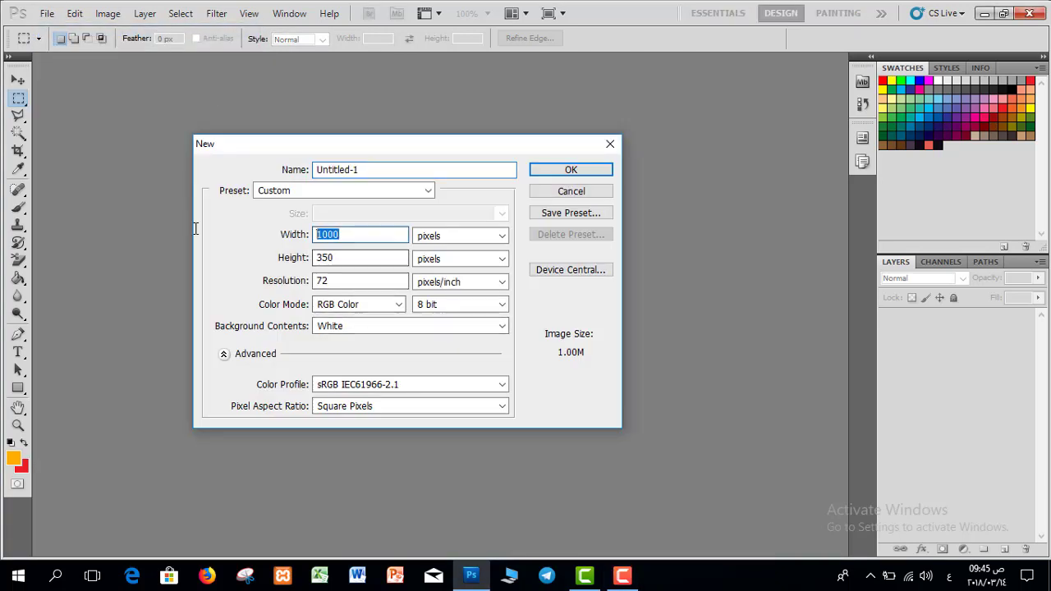
pyautogui.press('Tab')
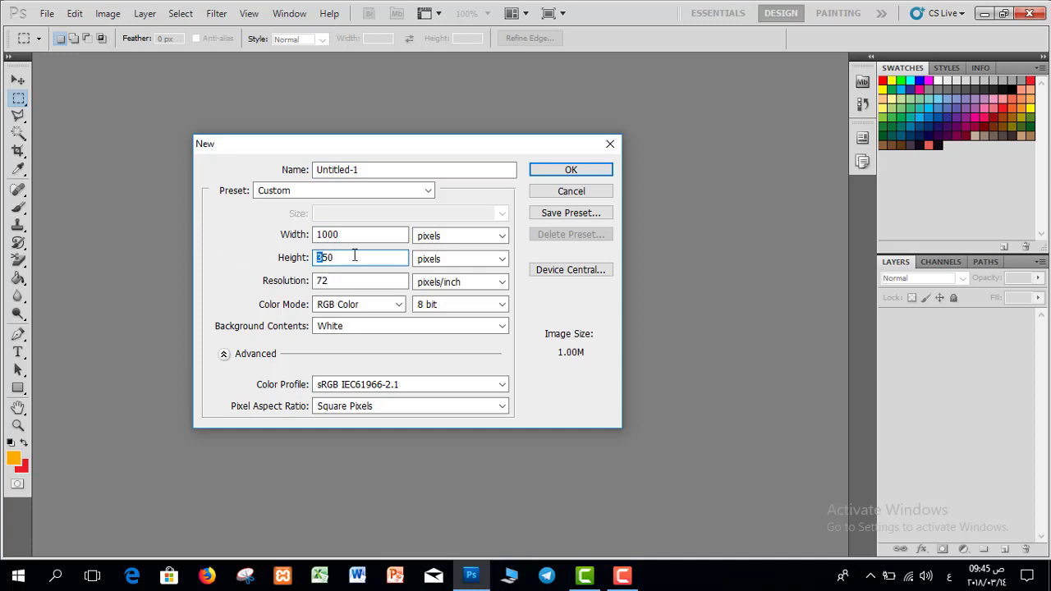
pyautogui.write('1000')
pyautogui.press('Return')
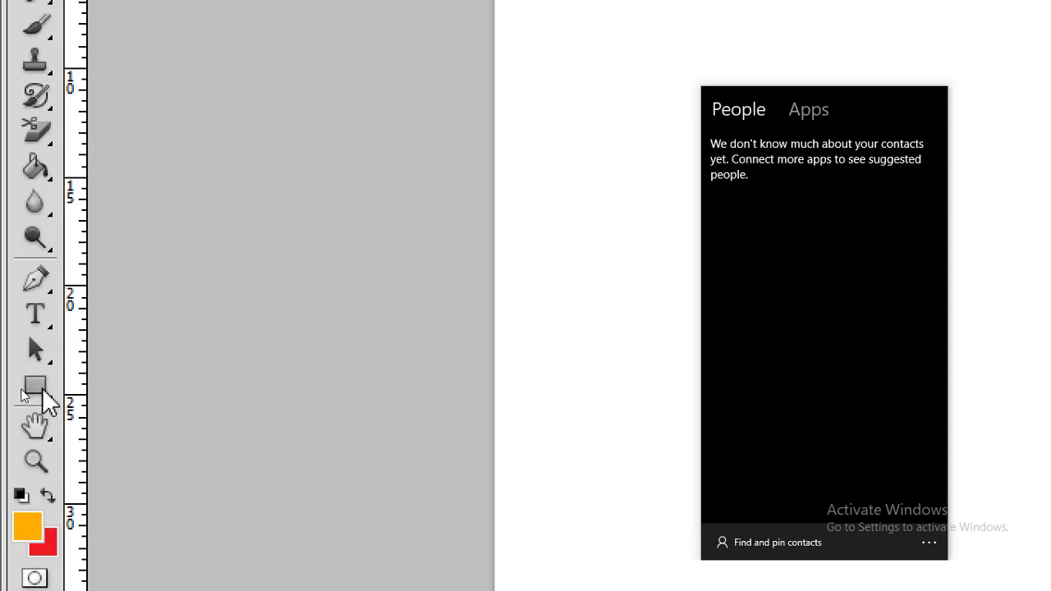
# - Draw an orange rectangle in the upper-right part of the Background layer with the Rectangle Tool
pyautogui.click(42, 392)
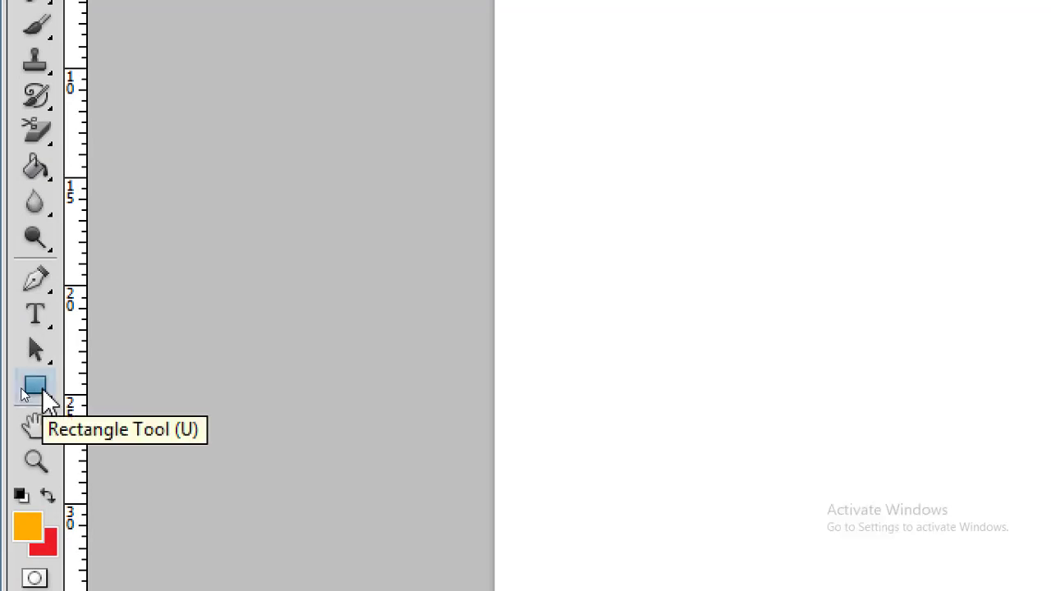
pyautogui.click(43, 393)
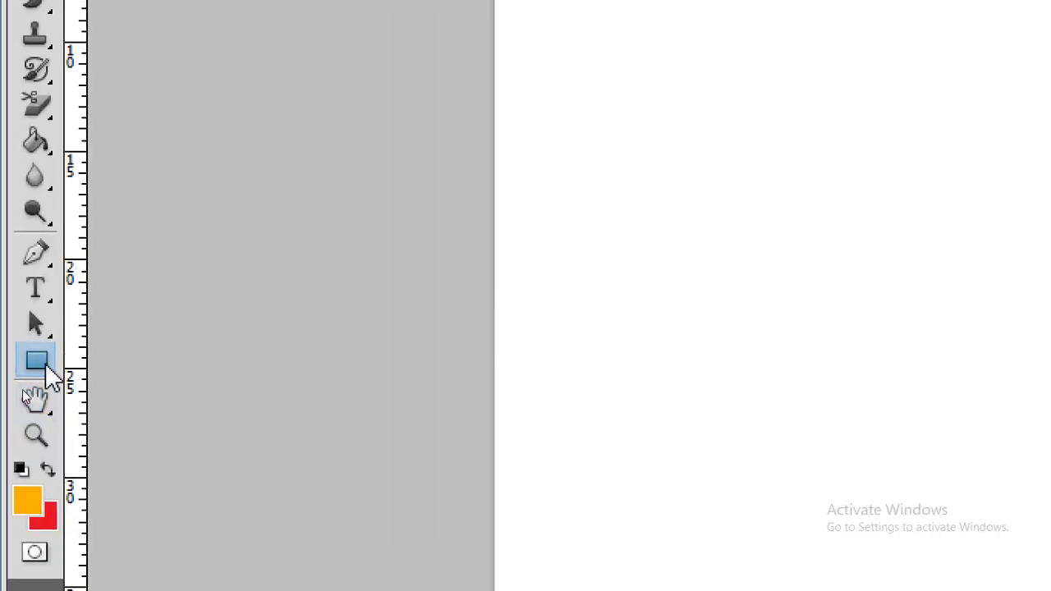
pyautogui.moveTo(46, 366); pyautogui.dragTo(40, 369)
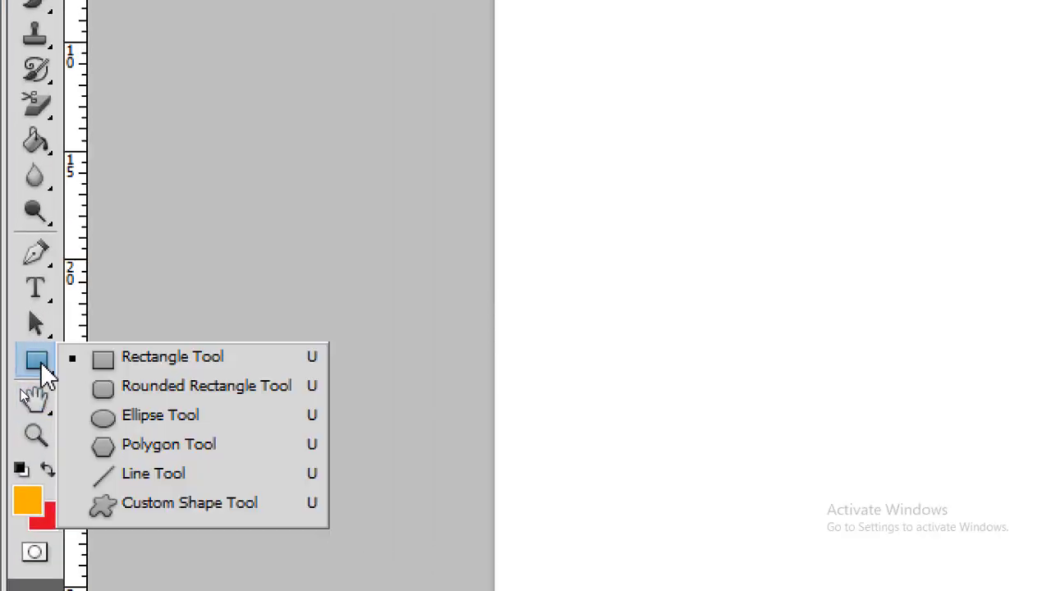
pyautogui.click(164, 359)
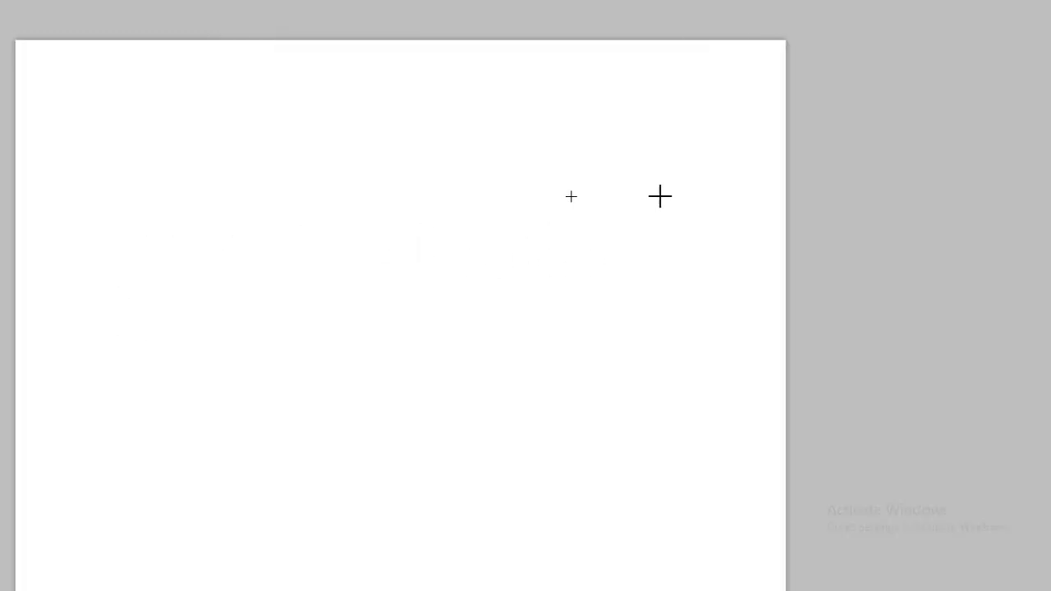
pyautogui.moveTo(662, 195); pyautogui.dragTo(445, 431)
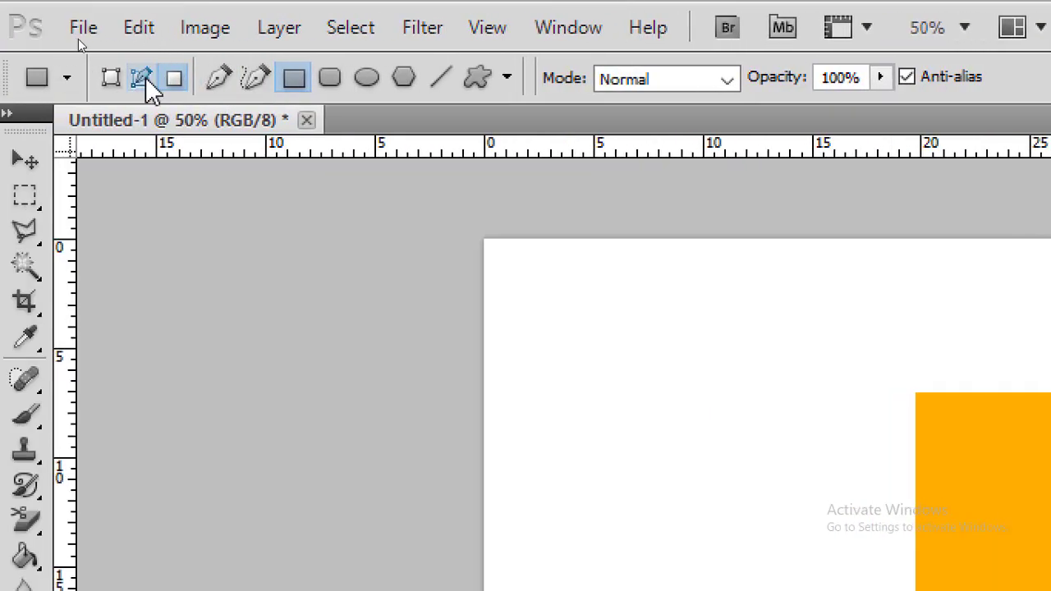
# - Switch the Rectangle Tool to shape layers mode and draw an orange rectangle in the lower-left part of the canvas
pyautogui.click(143, 80)
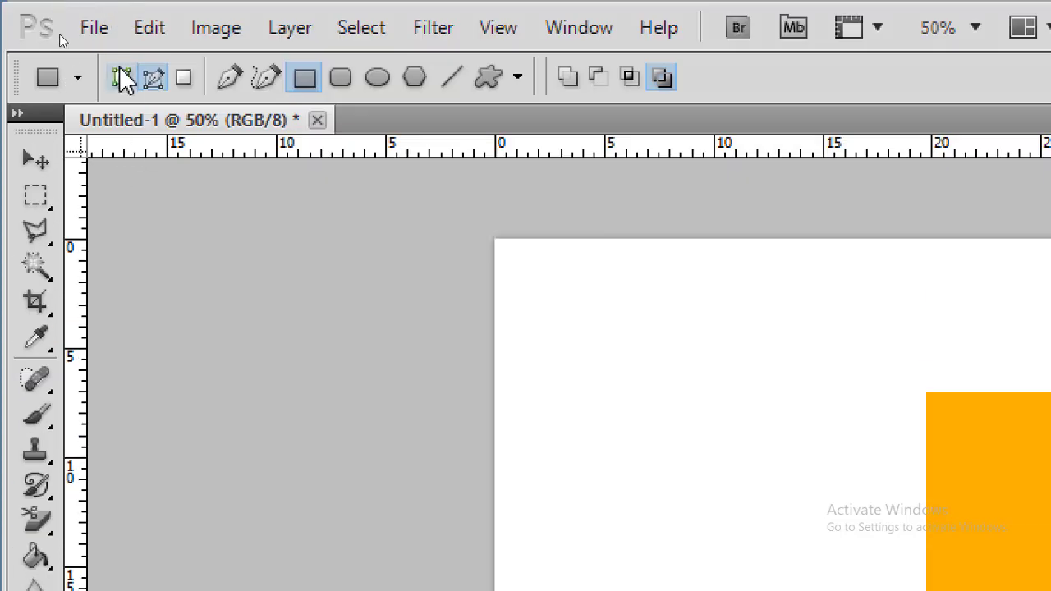
pyautogui.click(122, 77)
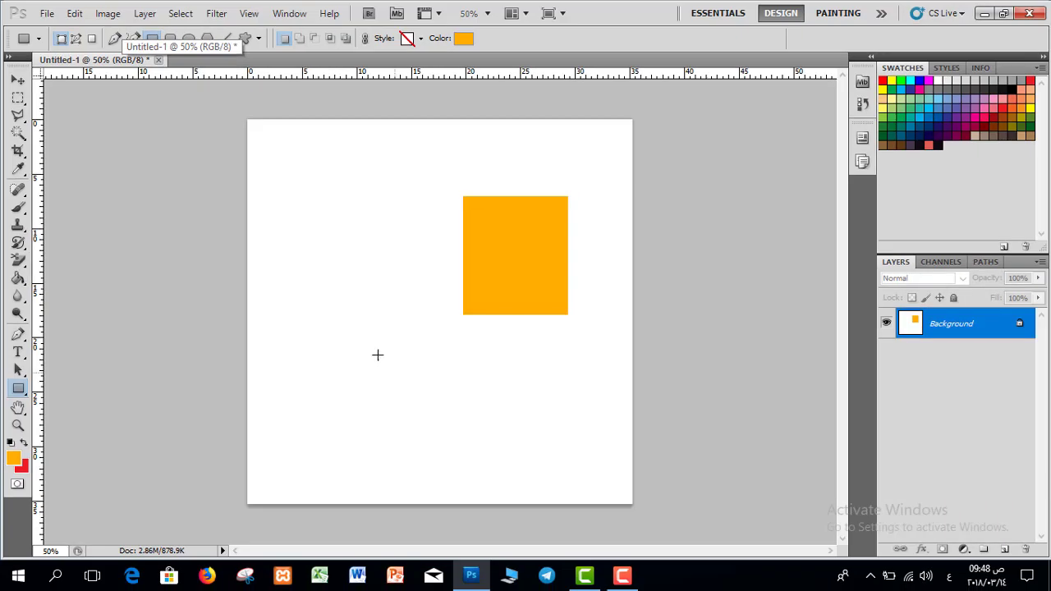
pyautogui.moveTo(361, 139); pyautogui.dragTo(565, 316)
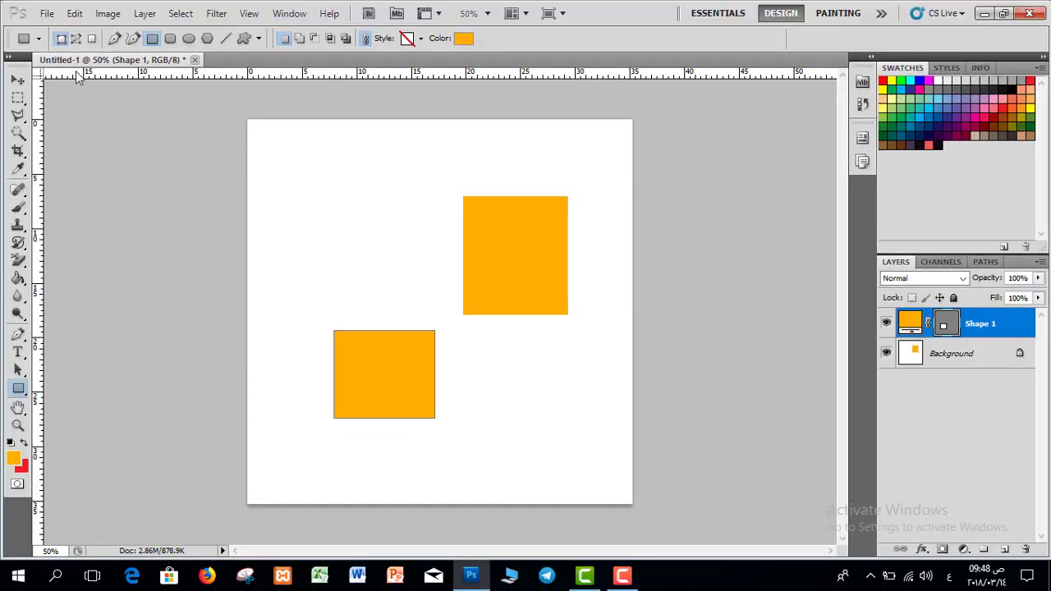
# - Move the Shape 1 rectangle up beside the first orange rectangle and stretch its height downward to about 165%
pyautogui.click(18, 80)
pyautogui.moveTo(363, 401); pyautogui.dragTo(328, 277)
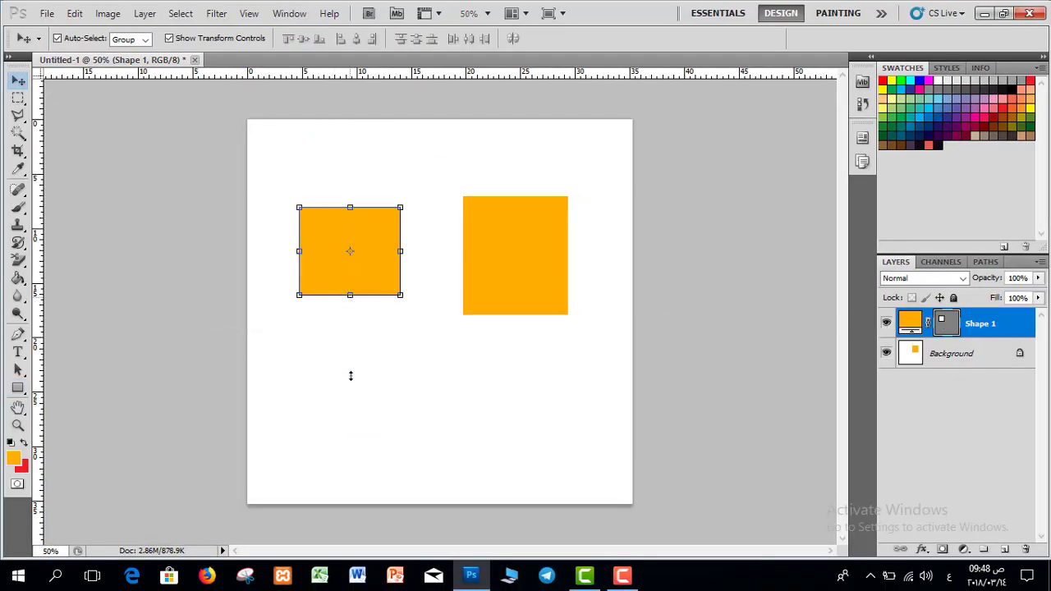
pyautogui.moveTo(351, 375); pyautogui.dragTo(351, 351)
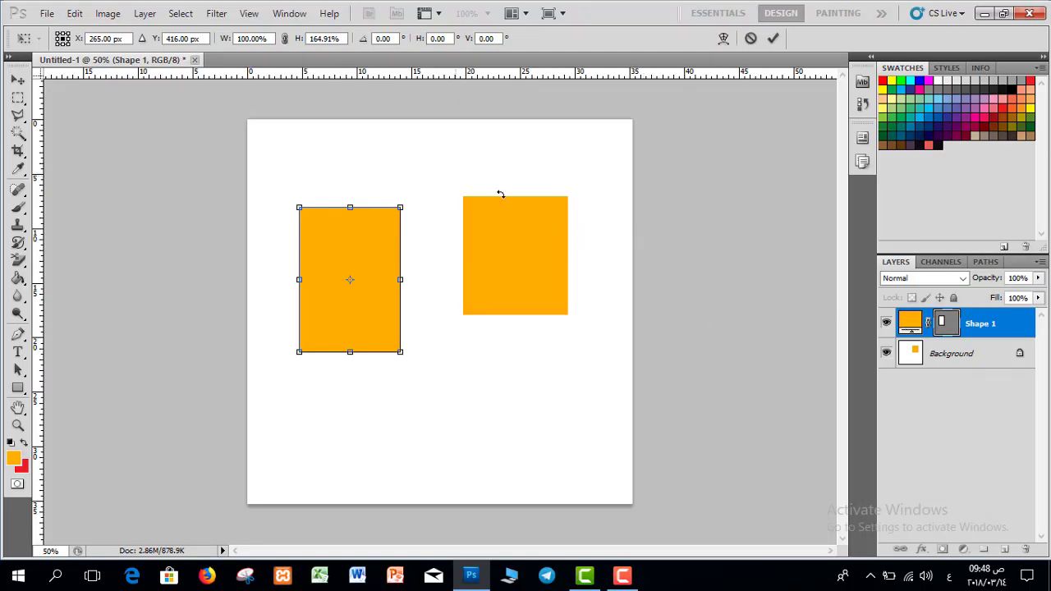
pyautogui.click(775, 41)
# - Change the fill color of the Shape 1 rectangle to the coral red swatch e05e50
pyautogui.doubleClick(913, 322)
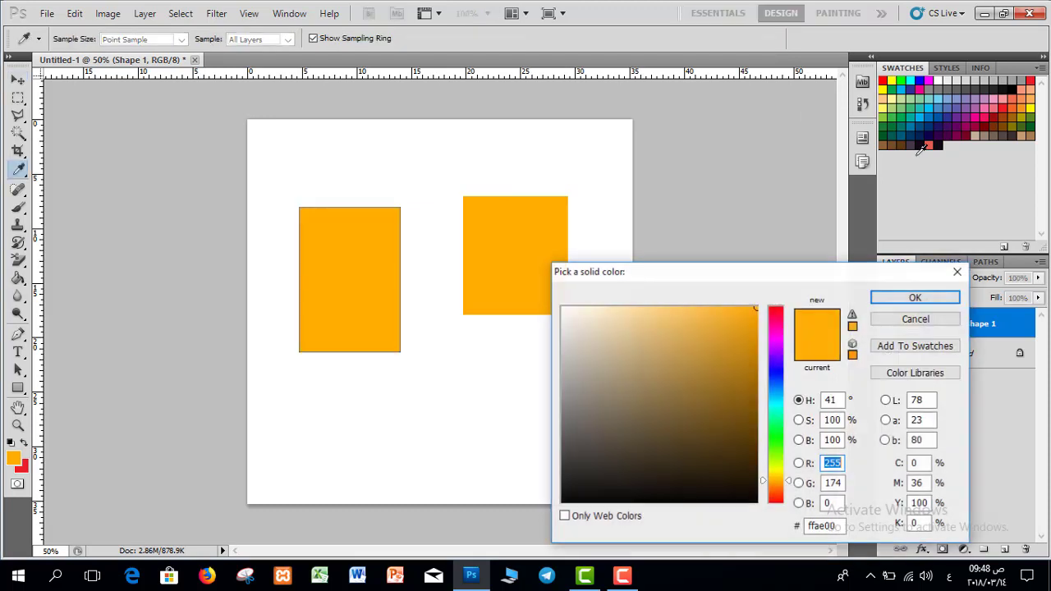
pyautogui.click(925, 125)
pyautogui.click(1012, 112)
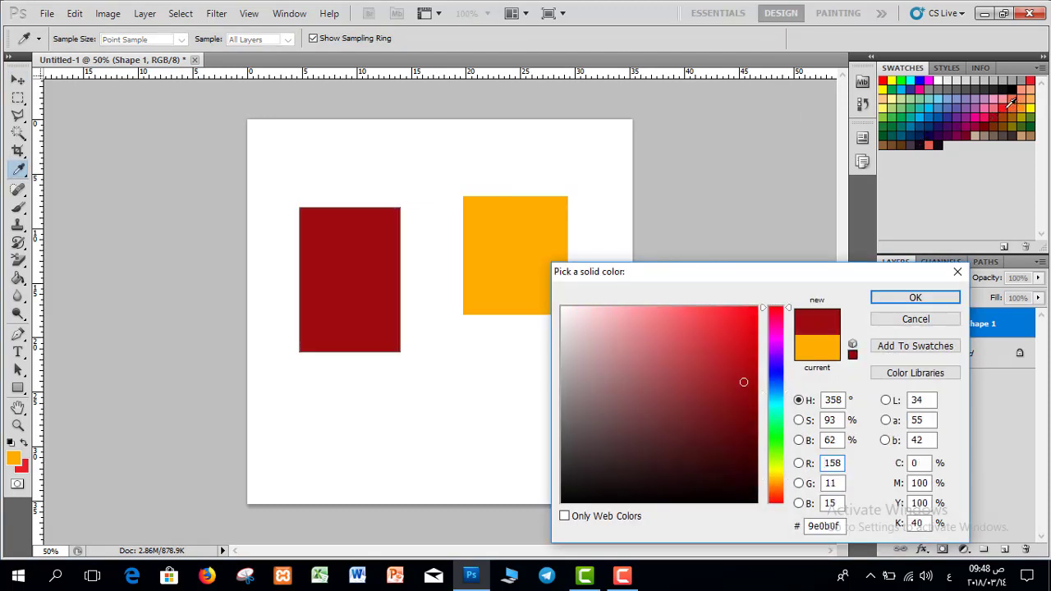
pyautogui.click(1007, 106)
pyautogui.click(930, 145)
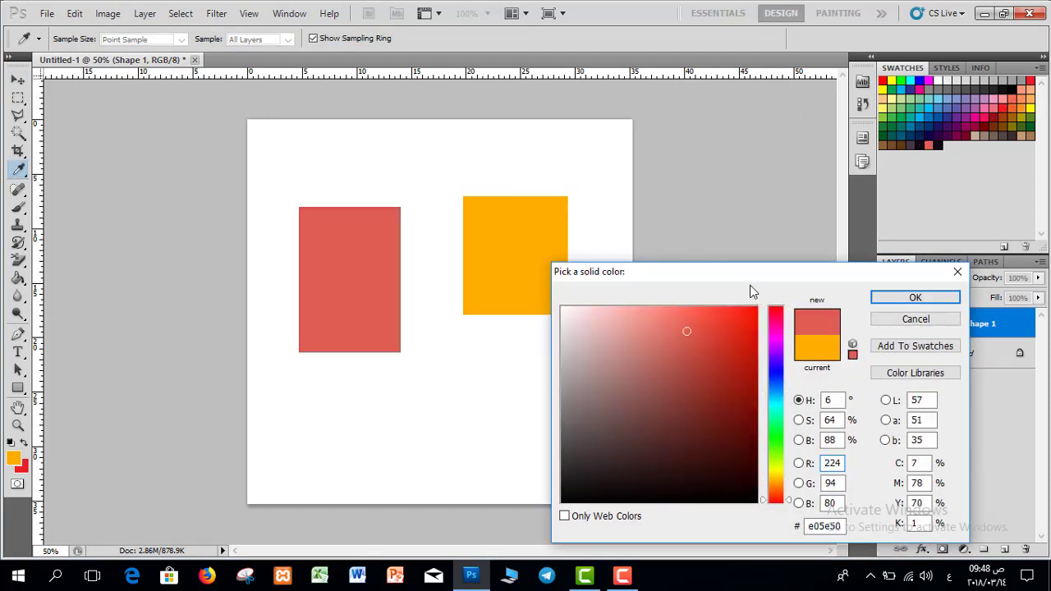
pyautogui.click(914, 295)
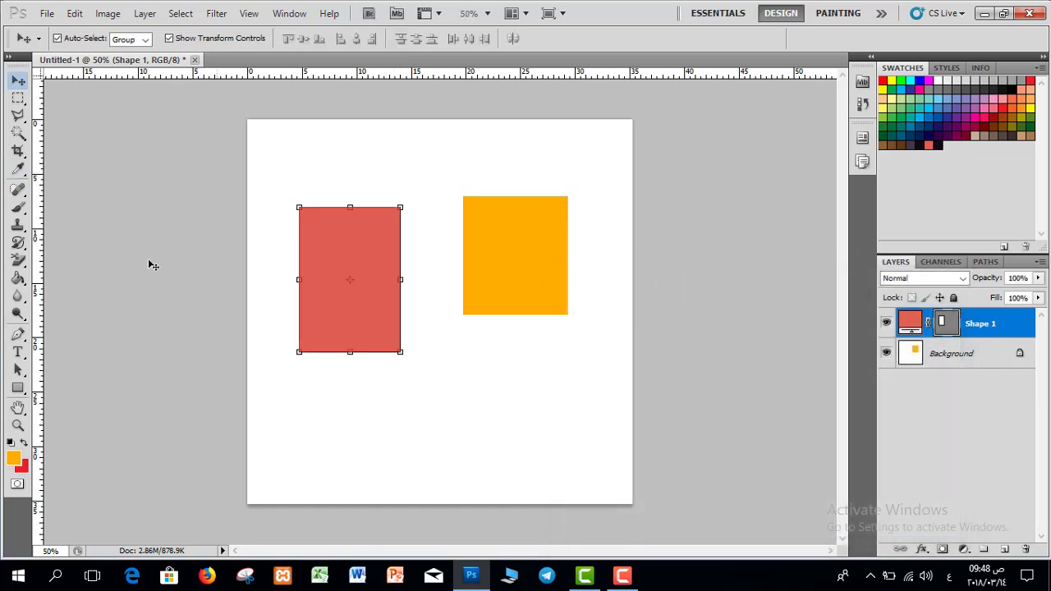
# - Draw a rounded rectangle with a 30 px corner radius overlapping the top of the red Shape 1 rectangle
pyautogui.click(17, 387)
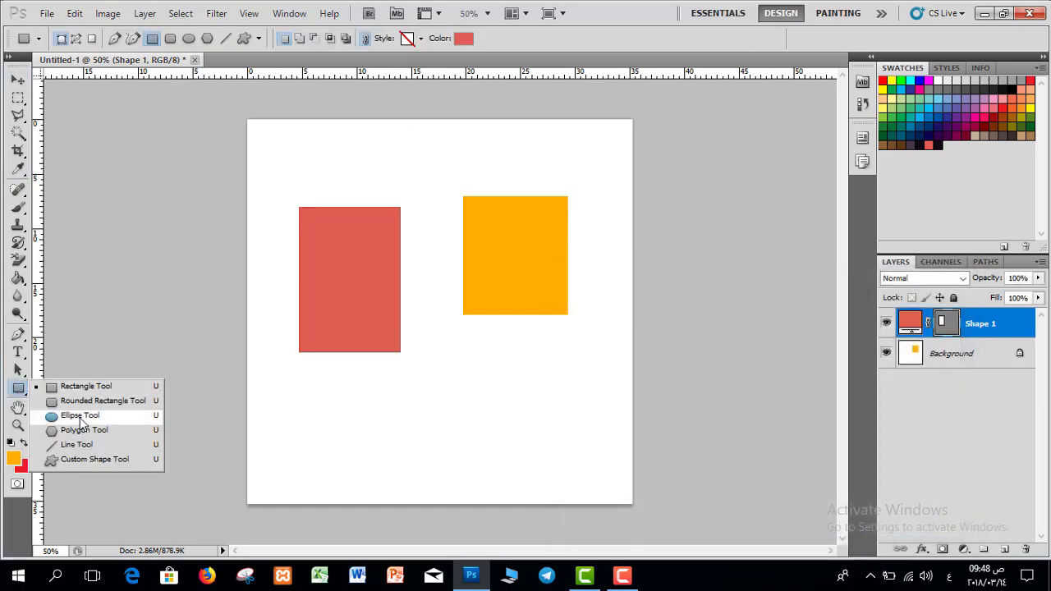
pyautogui.click(82, 400)
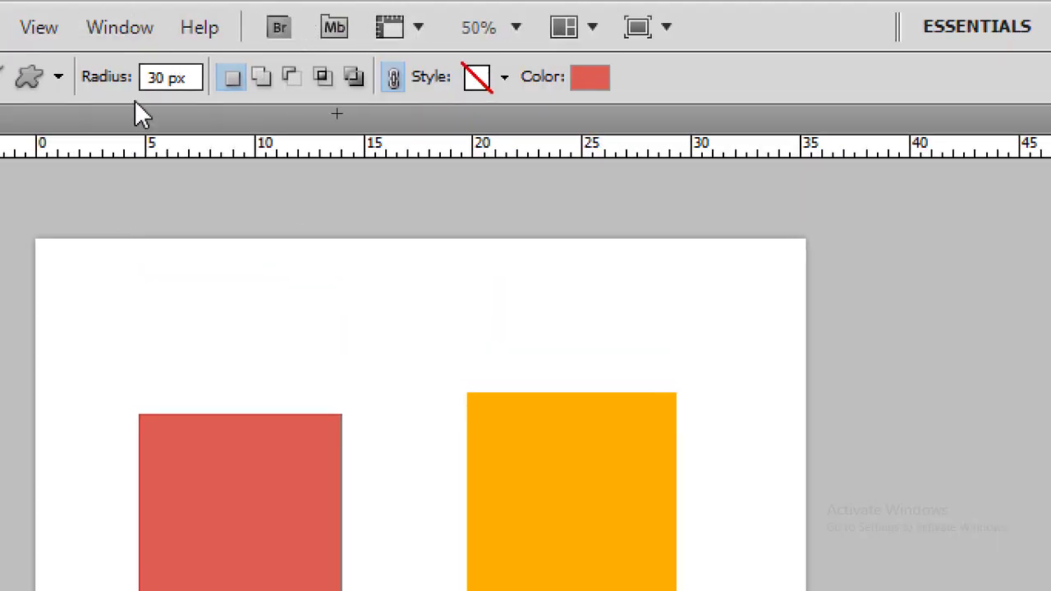
pyautogui.moveTo(205, 267); pyautogui.dragTo(390, 427)
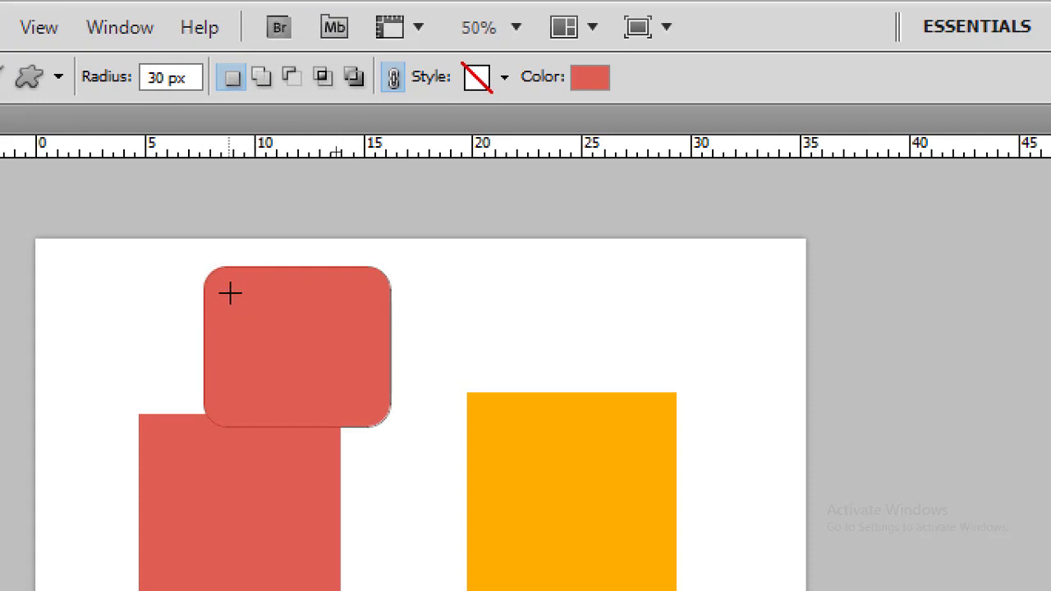
# - Set the corner radius to 50 px and draw a larger rounded rectangle overlapping the orange rectangle
pyautogui.click(156, 77)
pyautogui.doubleClick(158, 77)
pyautogui.click(157, 79)
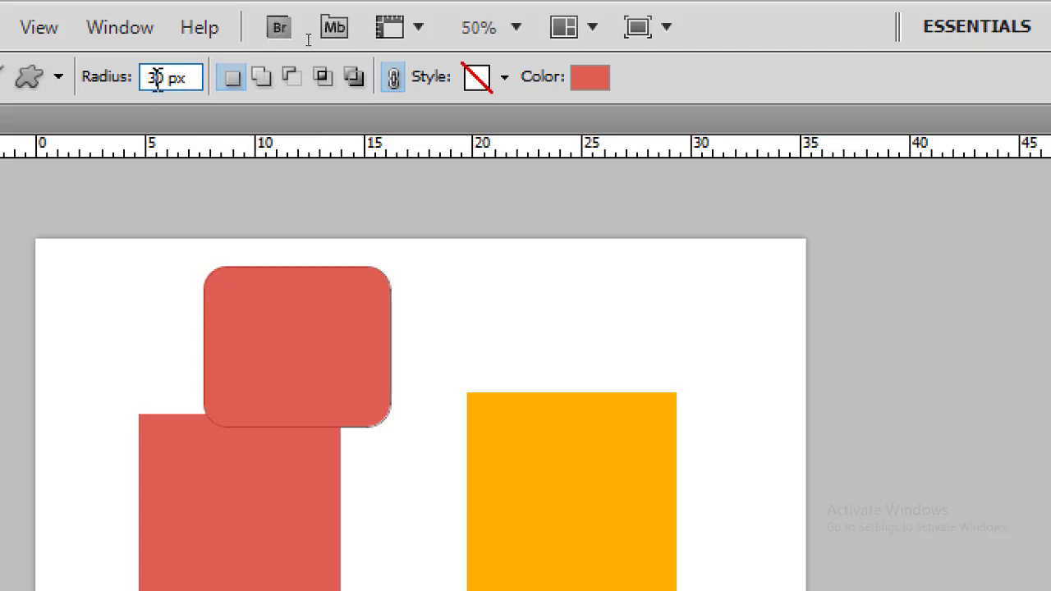
pyautogui.doubleClick(158, 78)
pyautogui.write('50')
pyautogui.moveTo(518, 274); pyautogui.dragTo(791, 564)
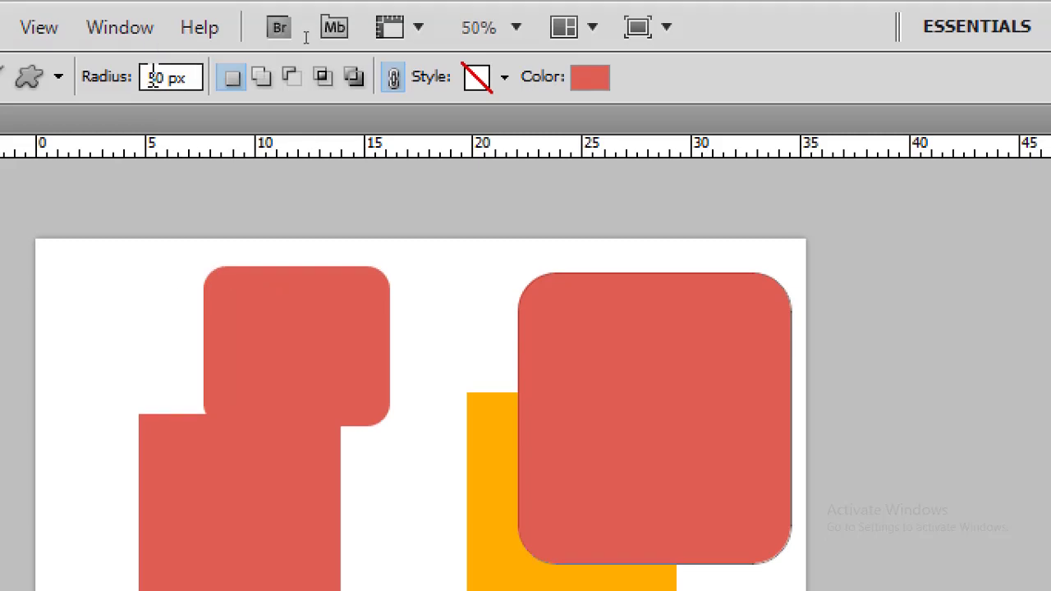
# - Set the corner radius to 10 px and draw a small rounded rectangle below the other shapes
pyautogui.doubleClick(153, 77)
pyautogui.press('BackSpace')
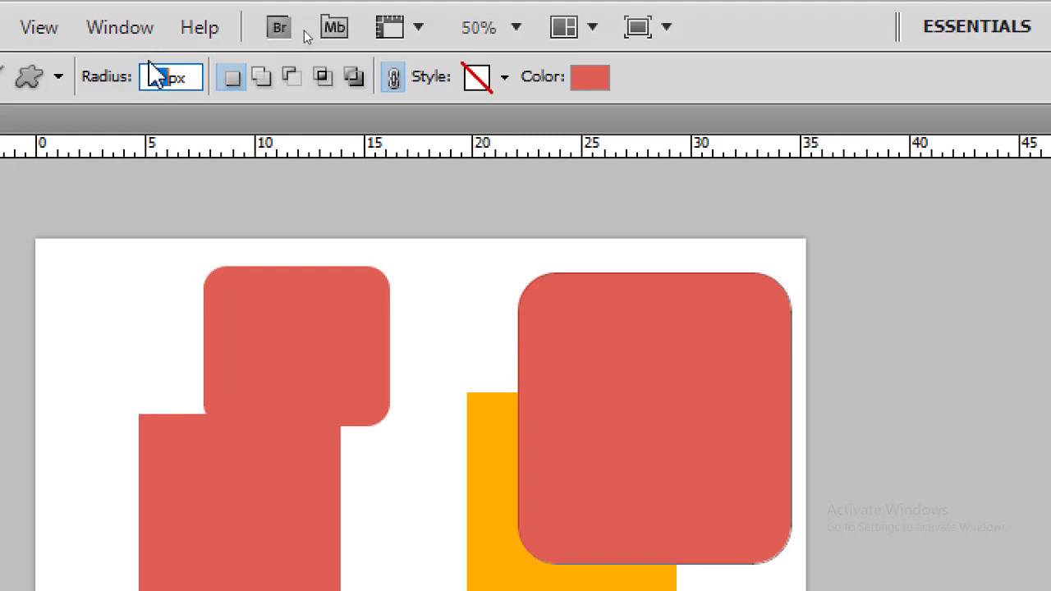
pyautogui.write('10')
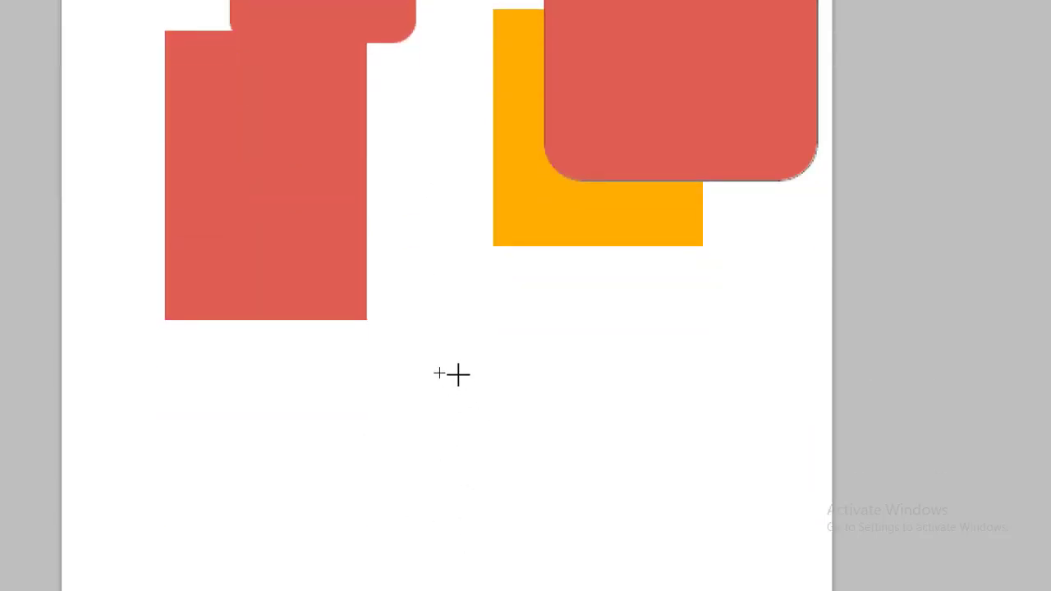
pyautogui.moveTo(450, 366); pyautogui.dragTo(586, 532)
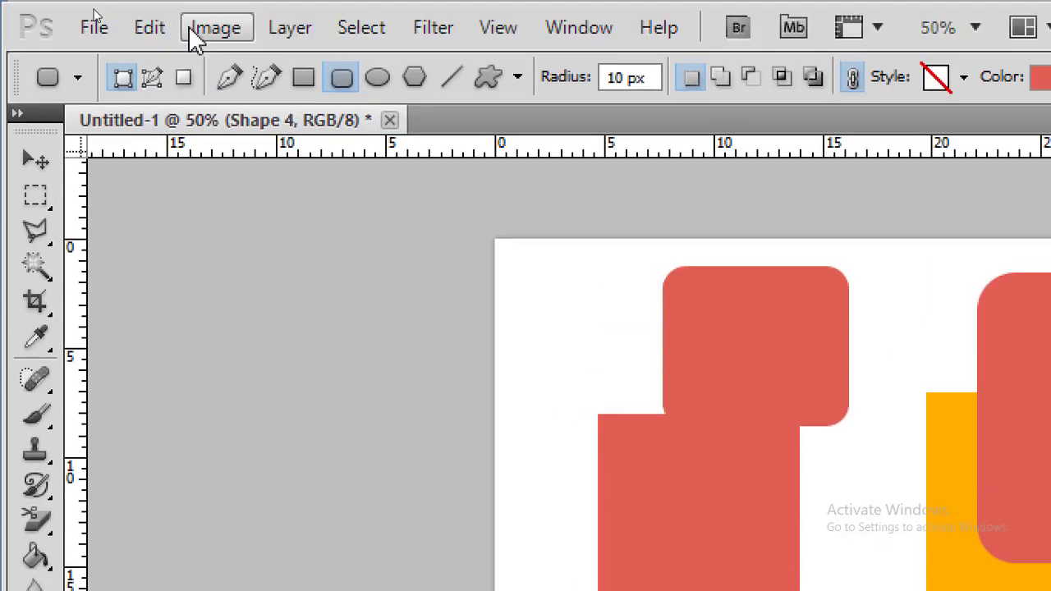
pyautogui.click(33, 160)
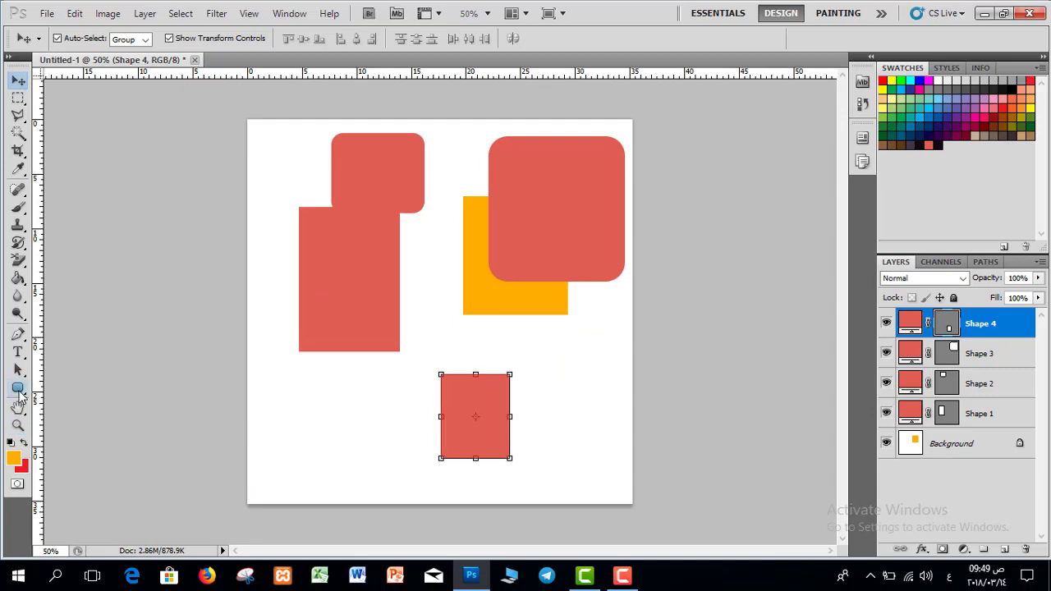
# - Close the shapes document and create a new blank one with the same 1000 by 1000 pixel settings
pyautogui.click(18, 387)
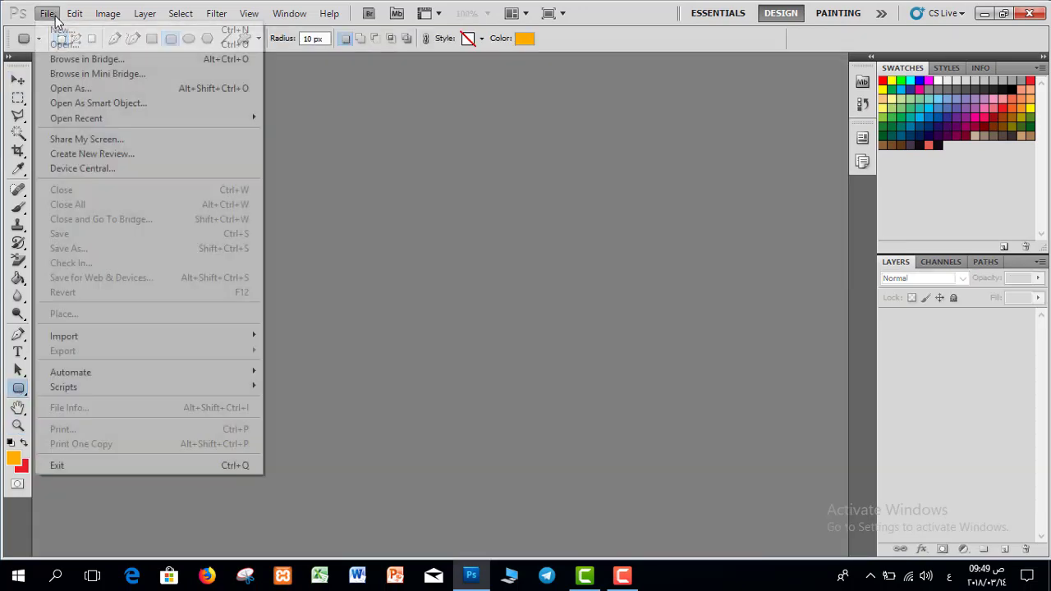
pyautogui.click(58, 30)
pyautogui.click(567, 171)
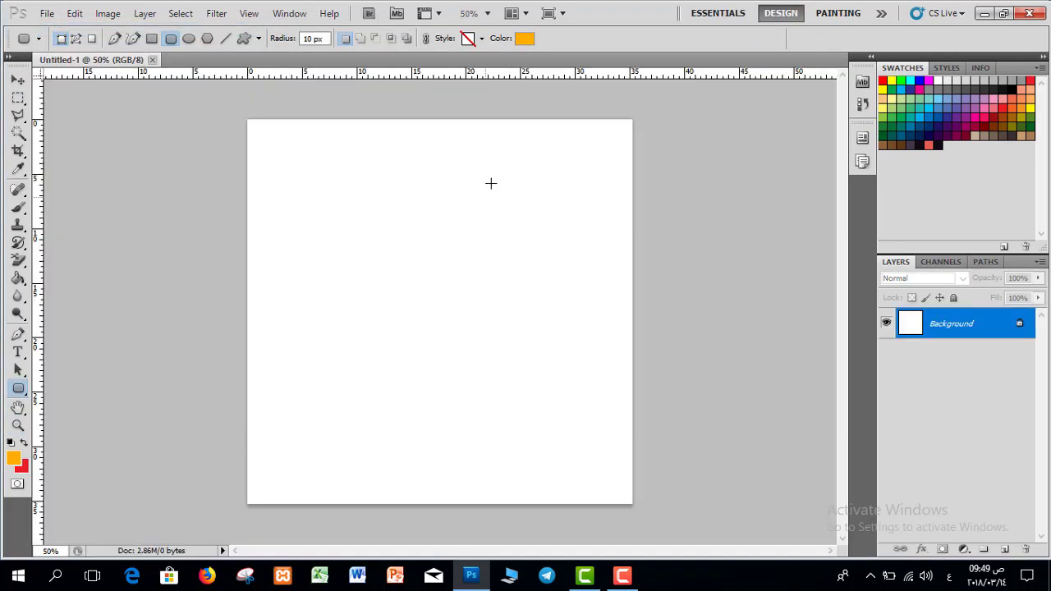
# - Paint one soft orange dab left of the canvas center using the Brush Tool at 800 px size and 0% hardness
pyautogui.click(18, 207)
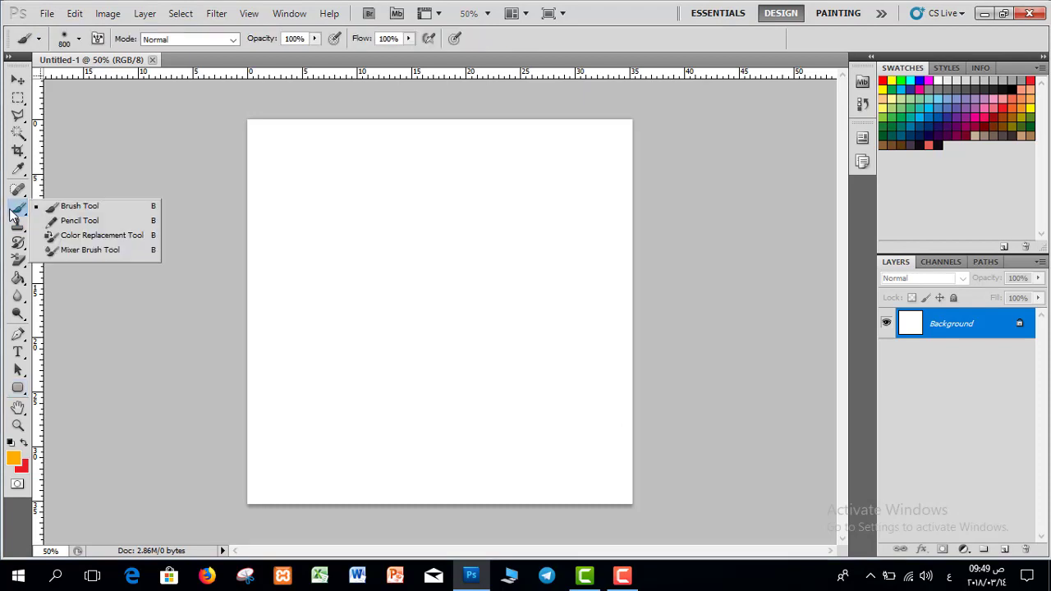
pyautogui.click(72, 208)
pyautogui.rightClick(483, 281)
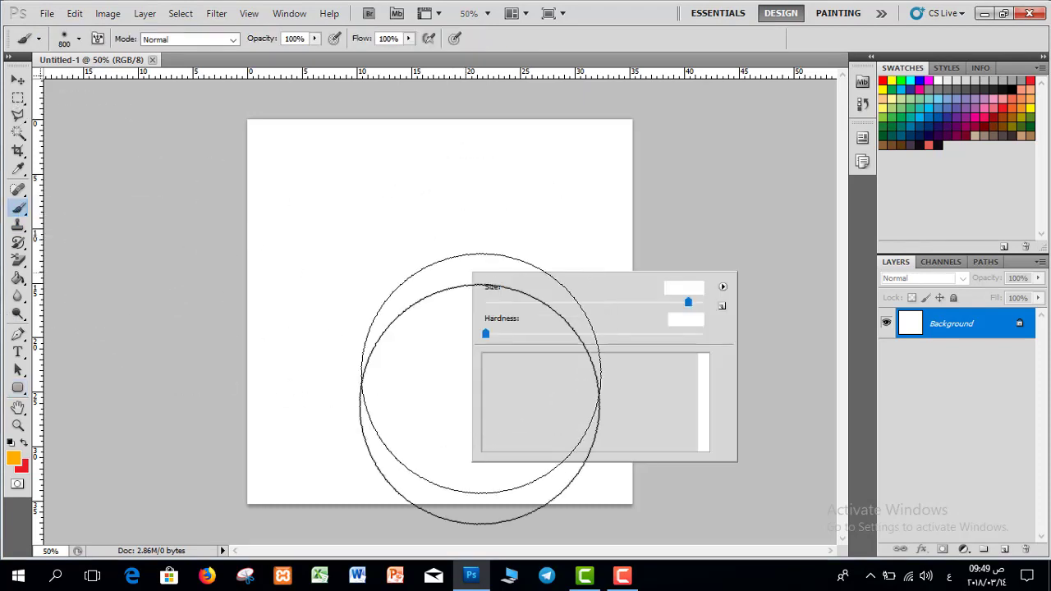
pyautogui.click(413, 258)
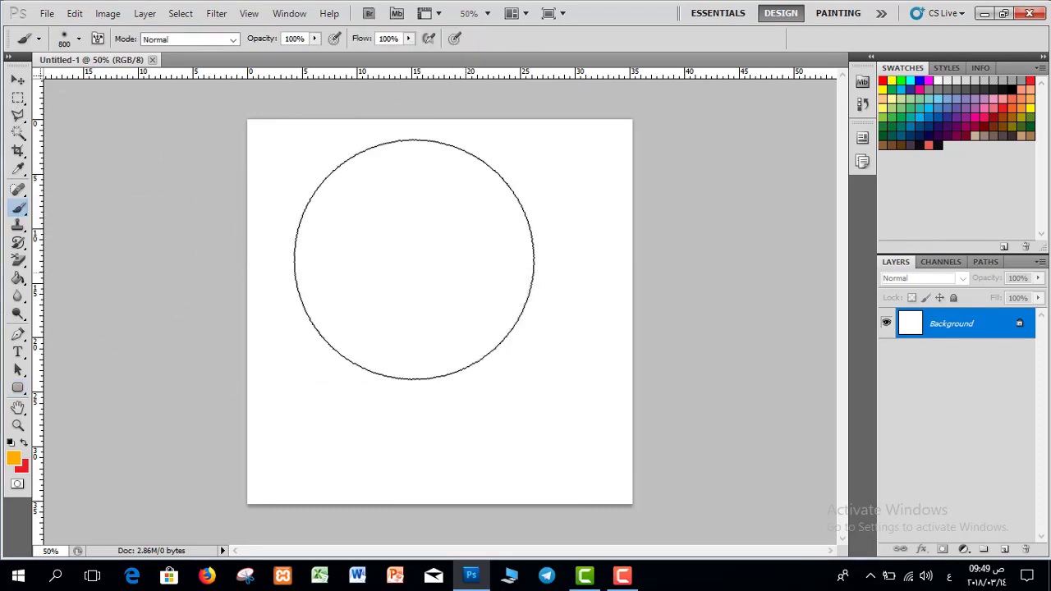
pyautogui.rightClick(437, 276)
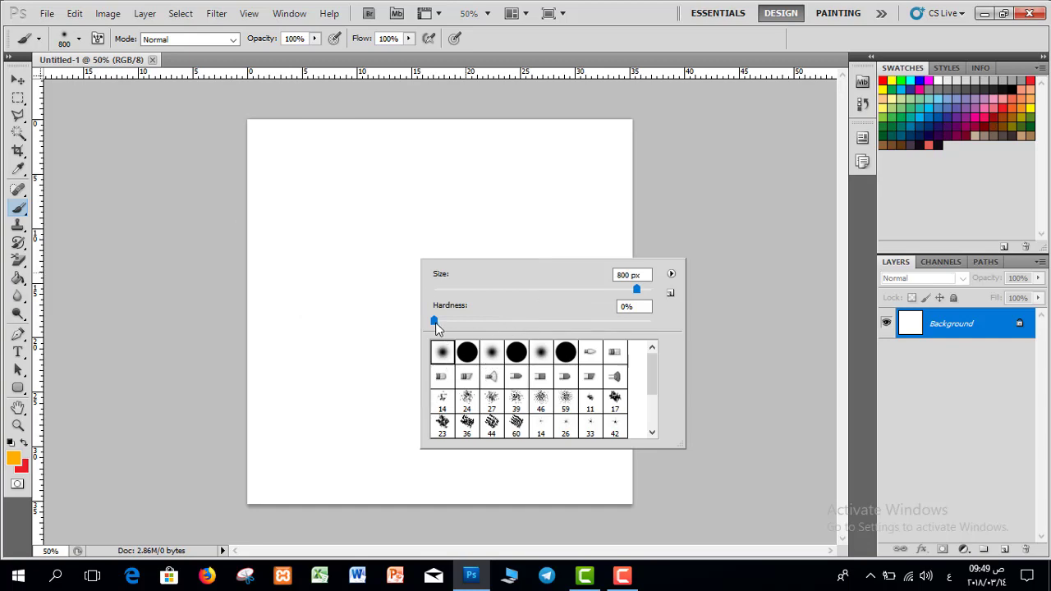
pyautogui.write('0')
pyautogui.press('Return')
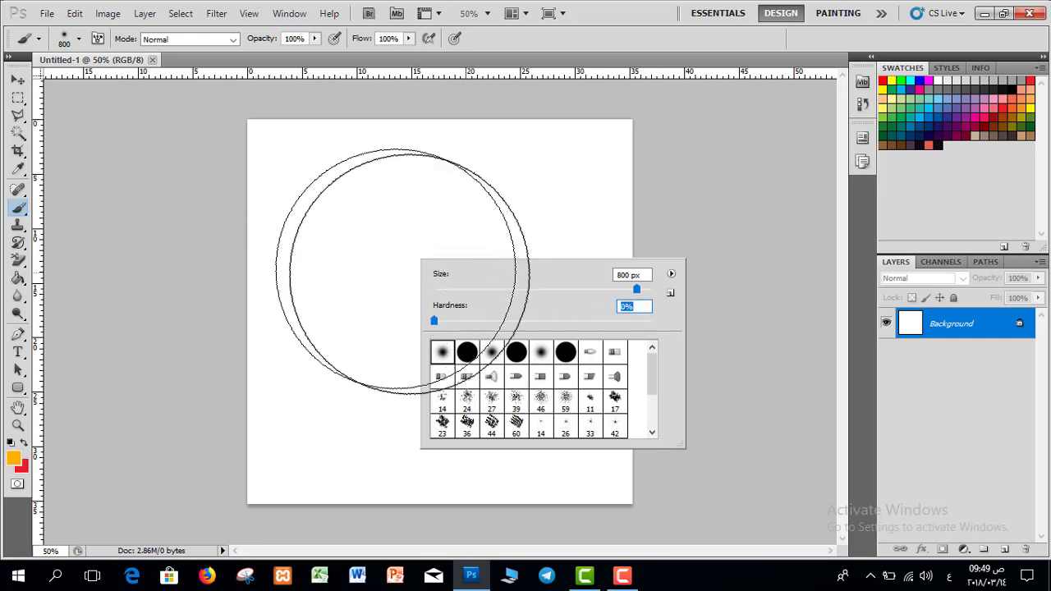
pyautogui.click(400, 264)
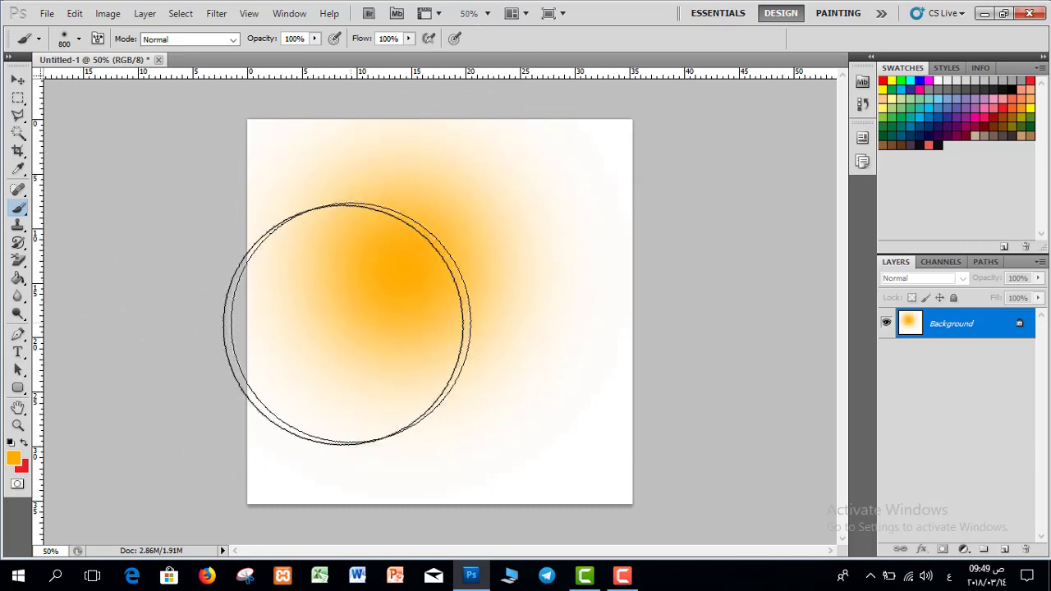
# - Undo the soft orange dab and try one hard-edged dab at 100% brush hardness instead, undoing it as well
pyautogui.hotkey('ctrl', 'z')
pyautogui.rightClick(414, 318)
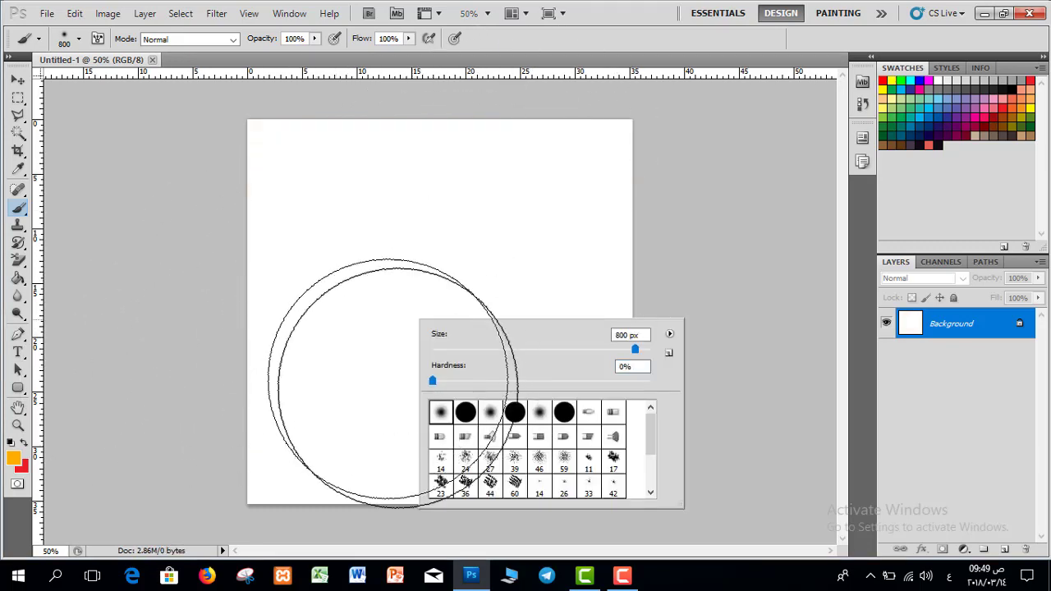
pyautogui.moveTo(435, 385); pyautogui.dragTo(746, 384)
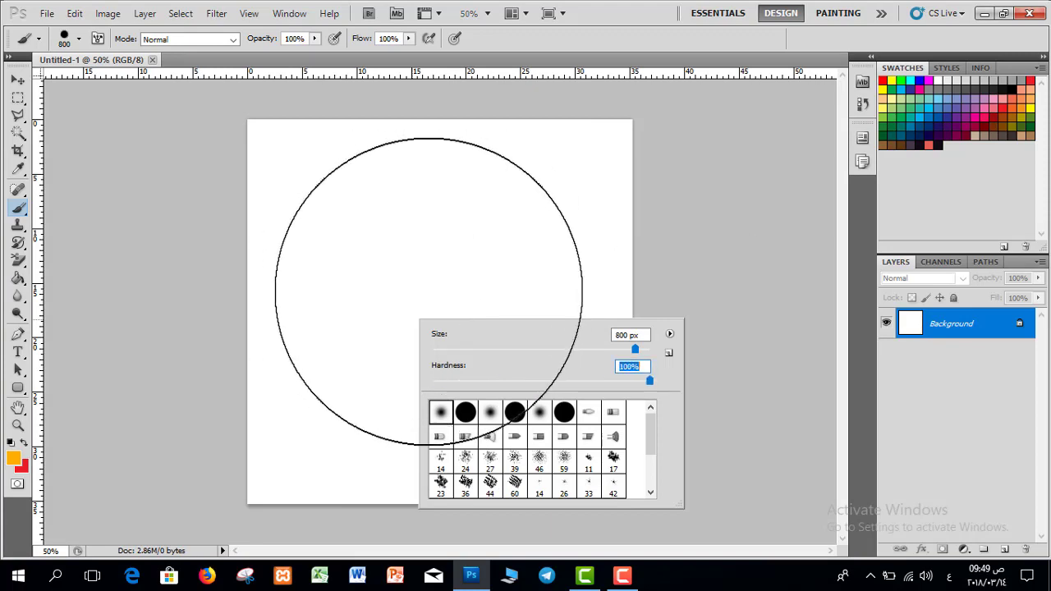
pyautogui.click(433, 294)
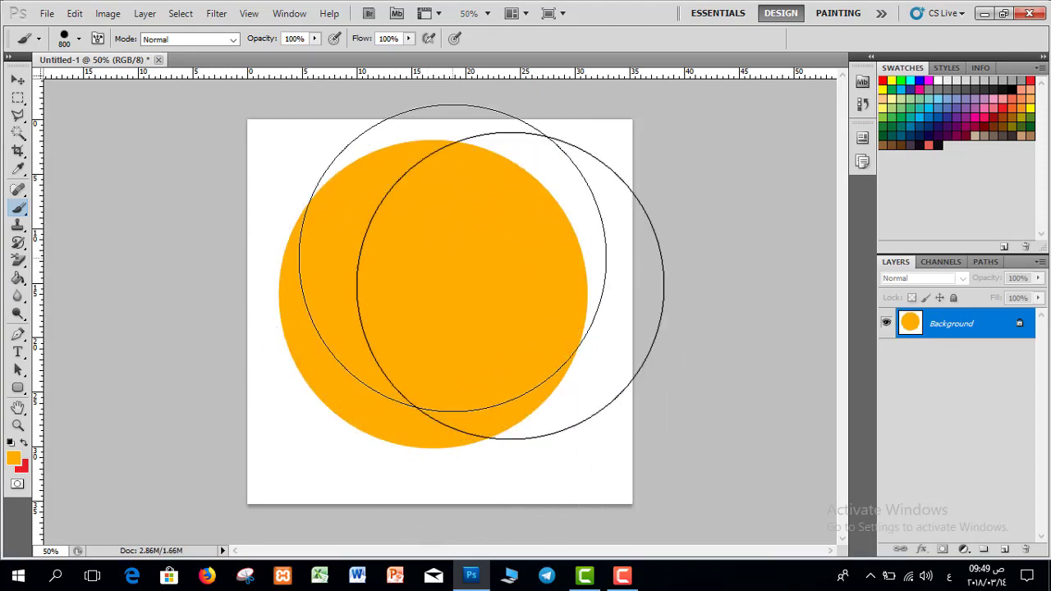
pyautogui.hotkey('ctrl', 'z')
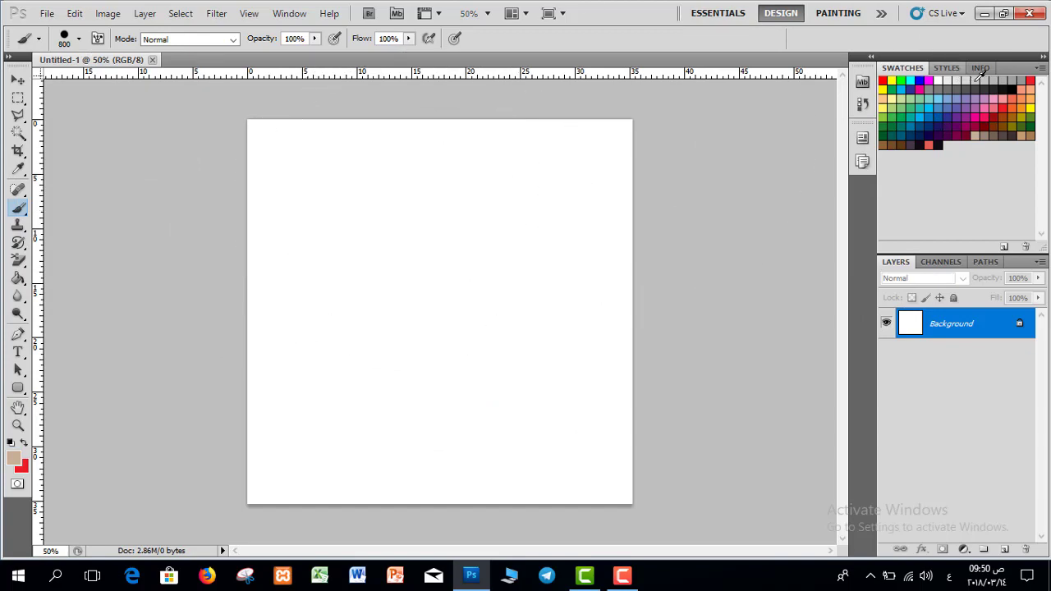
# - Choose a light grey swatch and paint over the whole canvas with the hard 800 px brush
pyautogui.click(977, 80)
pyautogui.moveTo(520, 188)
pyautogui.mouseDown()
pyautogui.moveTo(472, 238)
pyautogui.moveTo(281, 200)
pyautogui.moveTo(396, 414)
pyautogui.moveTo(328, 188)
pyautogui.moveTo(246, 336)
pyautogui.moveTo(329, 348)
pyautogui.moveTo(463, 406)
pyautogui.mouseUp()
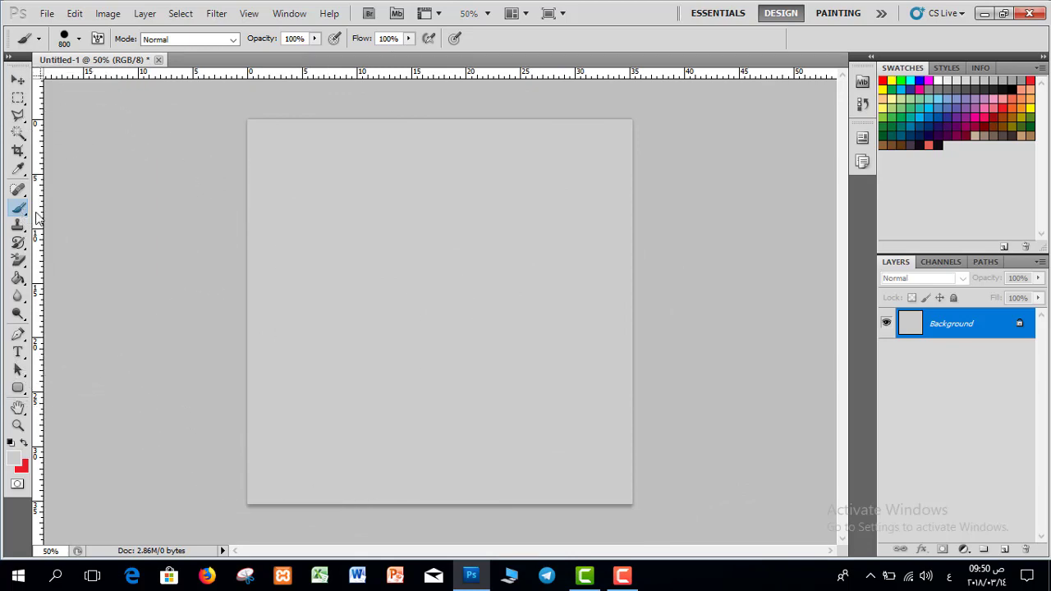
# - Paint one lighter grey dab at the canvas center with the brush at 0% hardness and 1100 px size
pyautogui.rightClick(456, 301)
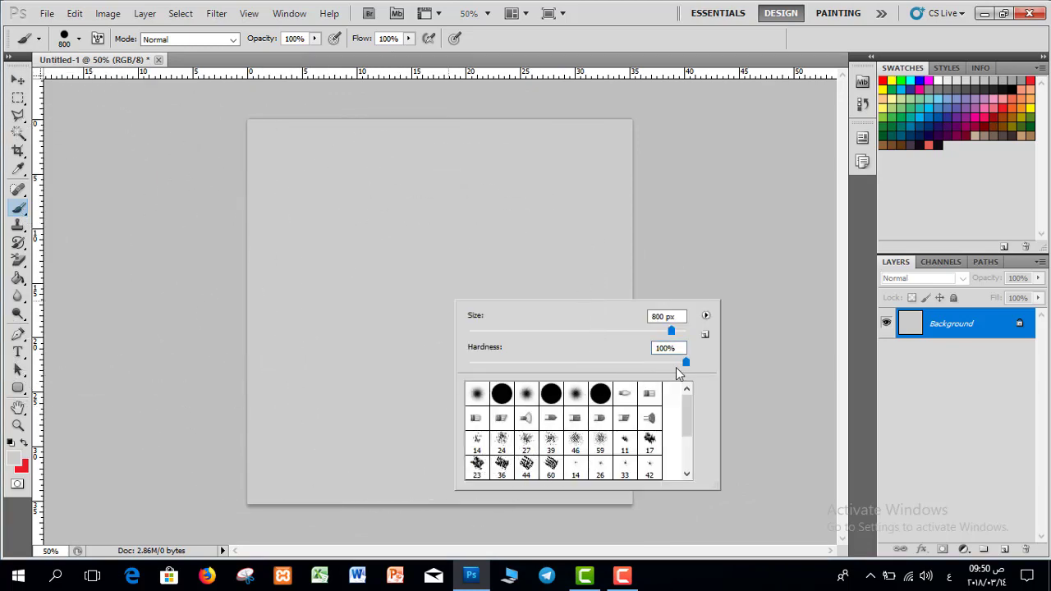
pyautogui.moveTo(684, 364); pyautogui.dragTo(470, 364)
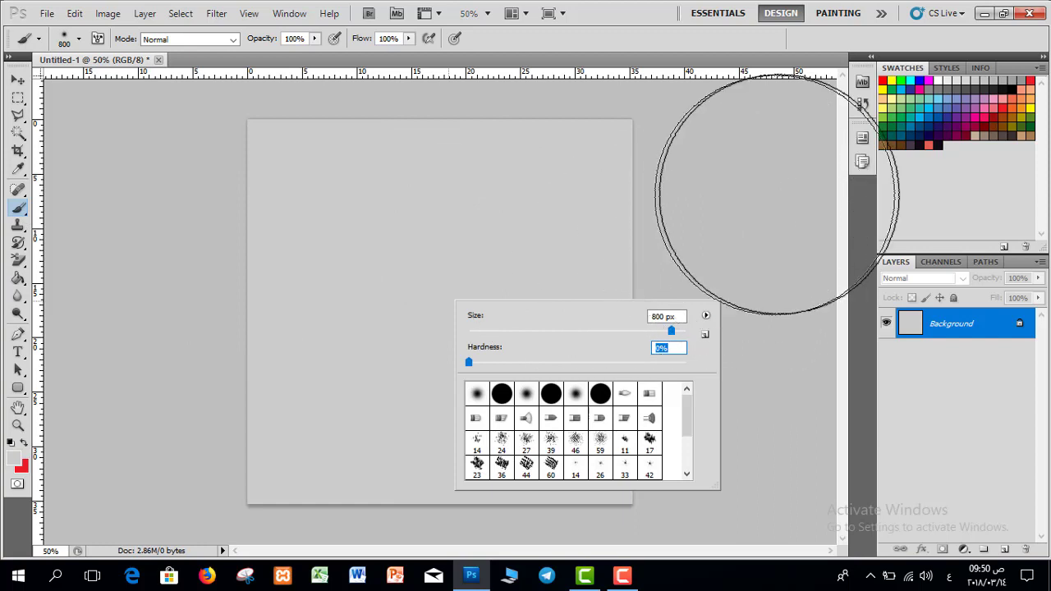
pyautogui.press('Return')
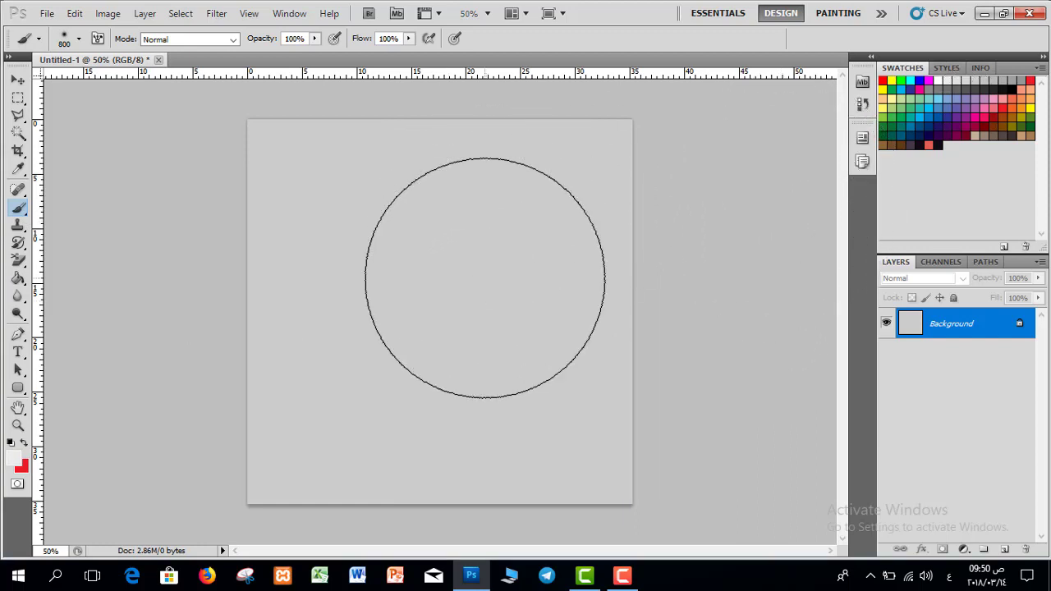
pyautogui.press(']')
pyautogui.press(']')
pyautogui.press(']')
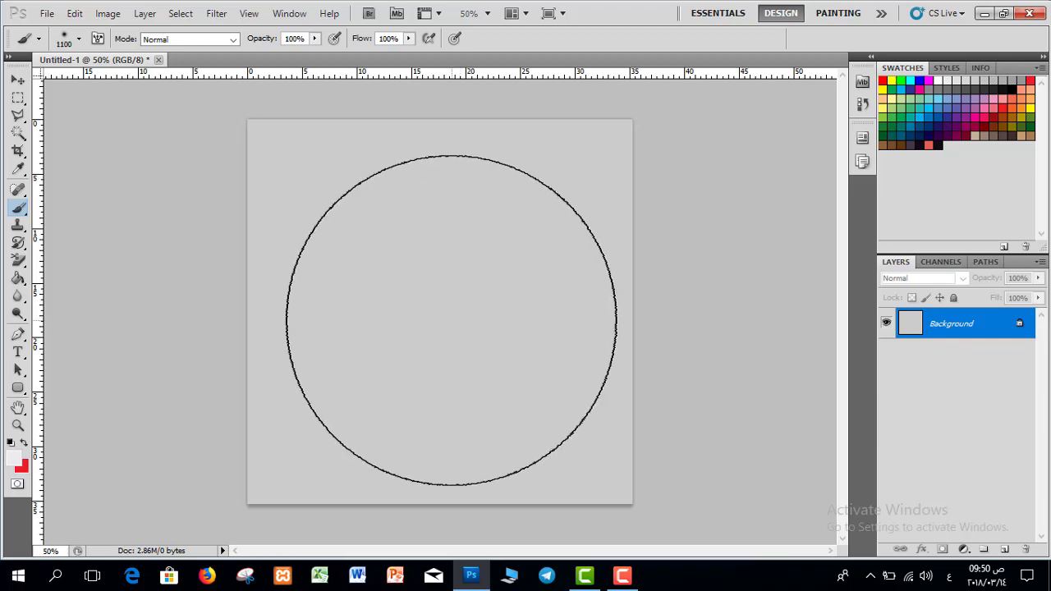
pyautogui.click(441, 320)
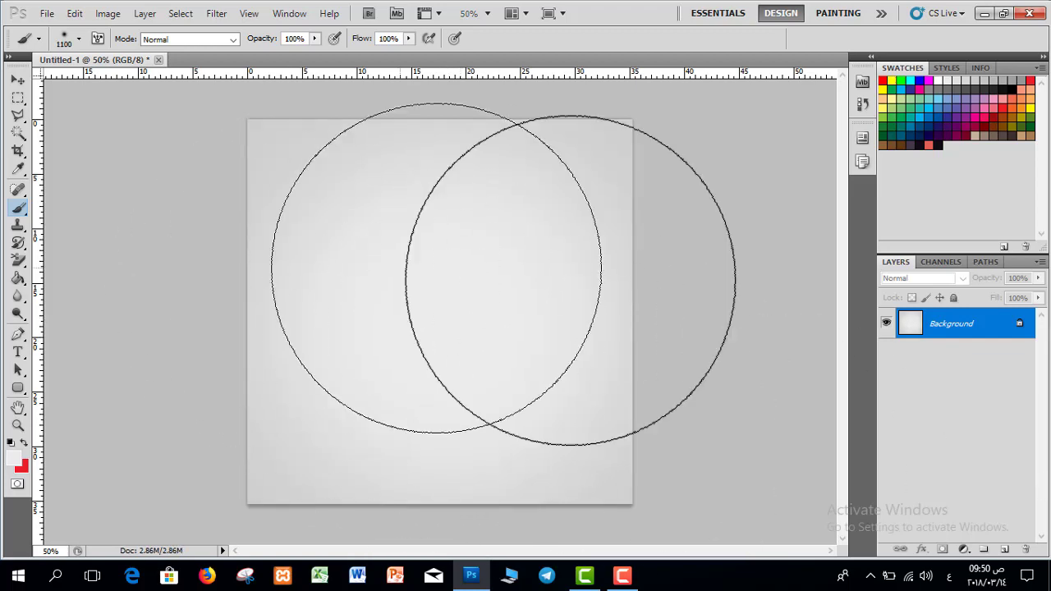
# - Reduce the brush size to 100 px
pyautogui.press('[')
pyautogui.press('[')
pyautogui.press('[')
pyautogui.press('[')
pyautogui.press('[')
pyautogui.press('[')
pyautogui.press('[')
pyautogui.press('[')
pyautogui.press('[')
pyautogui.press('[')
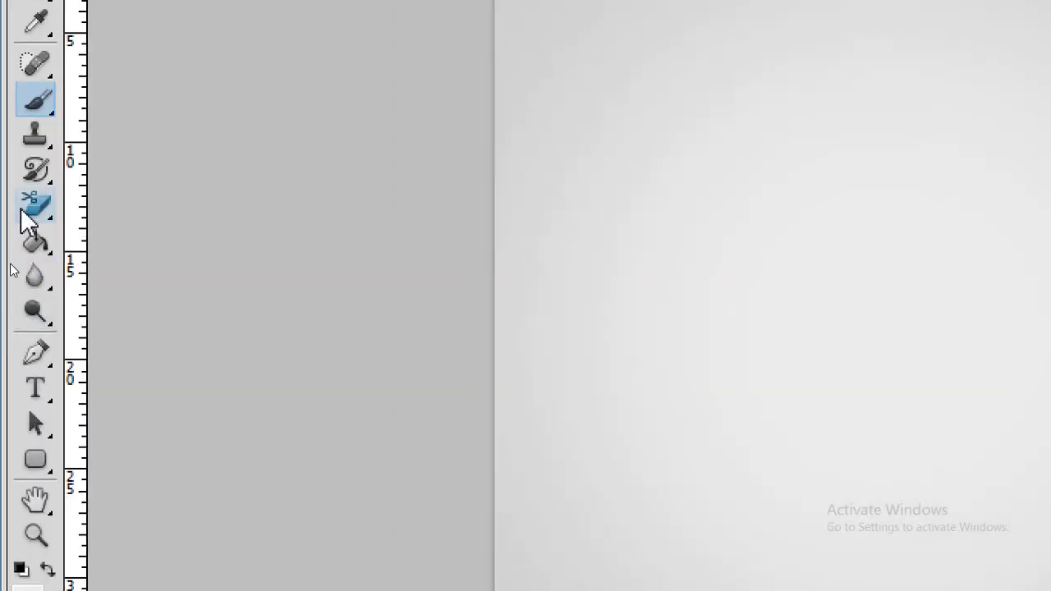
pyautogui.click(22, 279)
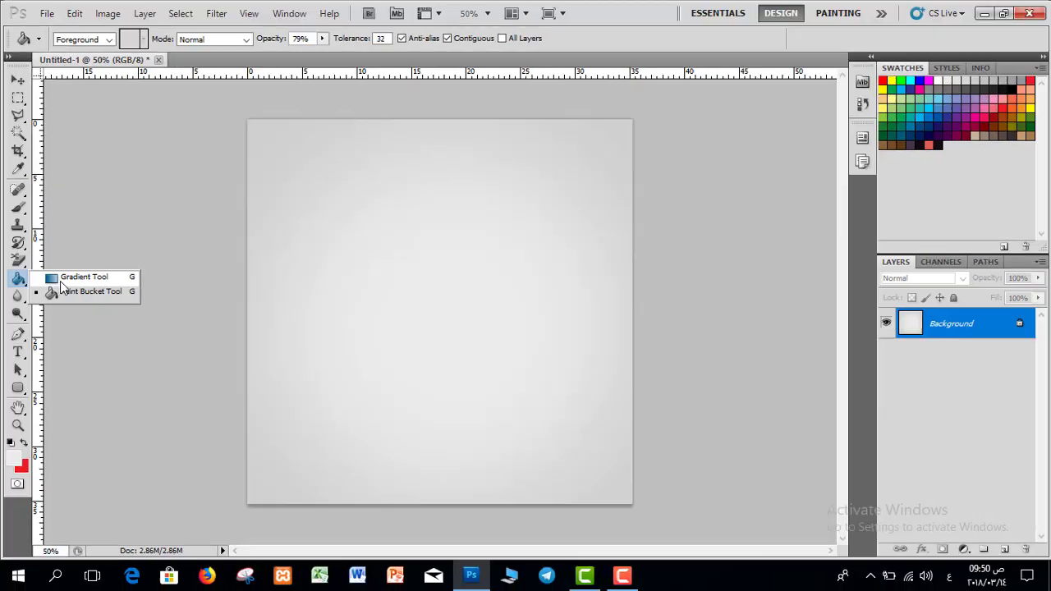
pyautogui.click(135, 240)
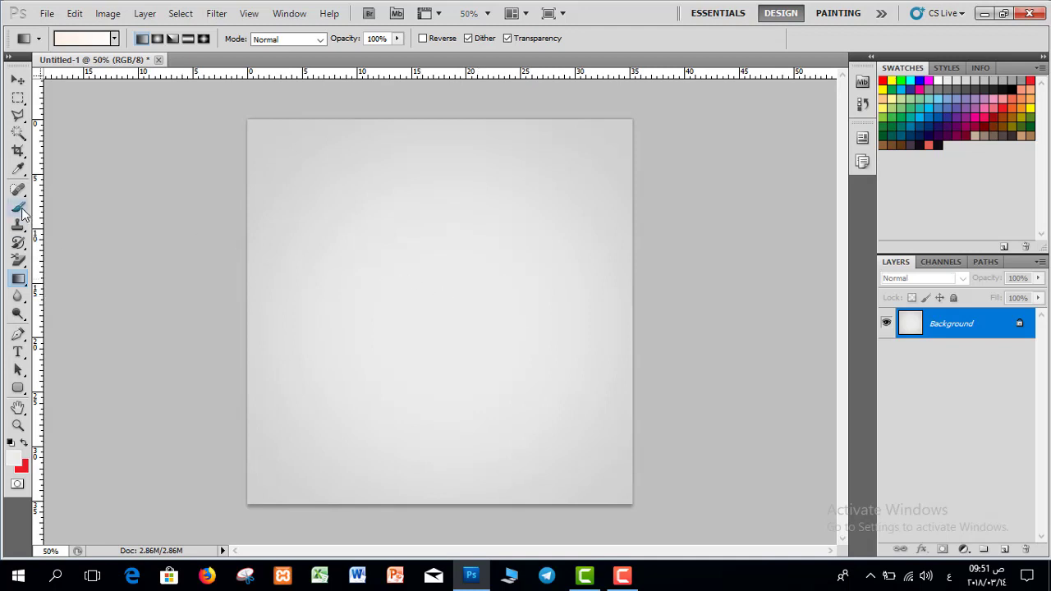
pyautogui.moveTo(22, 213); pyautogui.dragTo(74, 206)
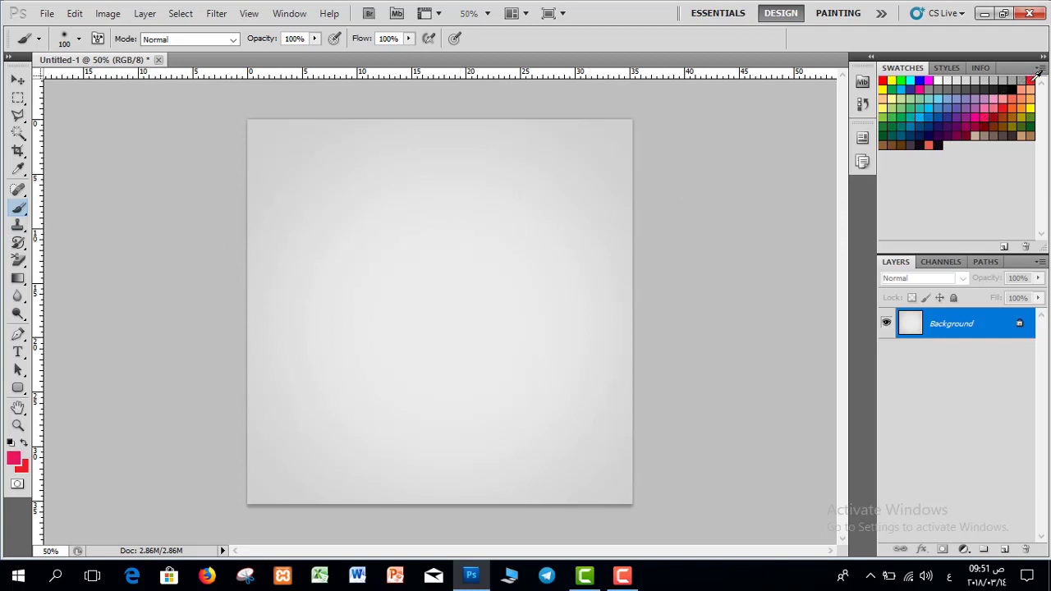
# - Enlarge the brush to 1400 px and paint the whole canvas red
pyautogui.press(']')
pyautogui.press(']')
pyautogui.press(']')
pyautogui.press(']')
pyautogui.press(']')
pyautogui.press(']')
pyautogui.press(']')
pyautogui.press(']')
pyautogui.press(']')
pyautogui.press(']')
pyautogui.press(']')
pyautogui.press(']')
pyautogui.press(']')
pyautogui.press(']')
pyautogui.press(']')
pyautogui.press(']')
pyautogui.press(']')
pyautogui.moveTo(574, 276)
pyautogui.mouseDown()
pyautogui.moveTo(521, 277)
pyautogui.moveTo(503, 444)
pyautogui.moveTo(614, 159)
pyautogui.moveTo(542, 211)
pyautogui.moveTo(751, 375)
pyautogui.mouseUp()
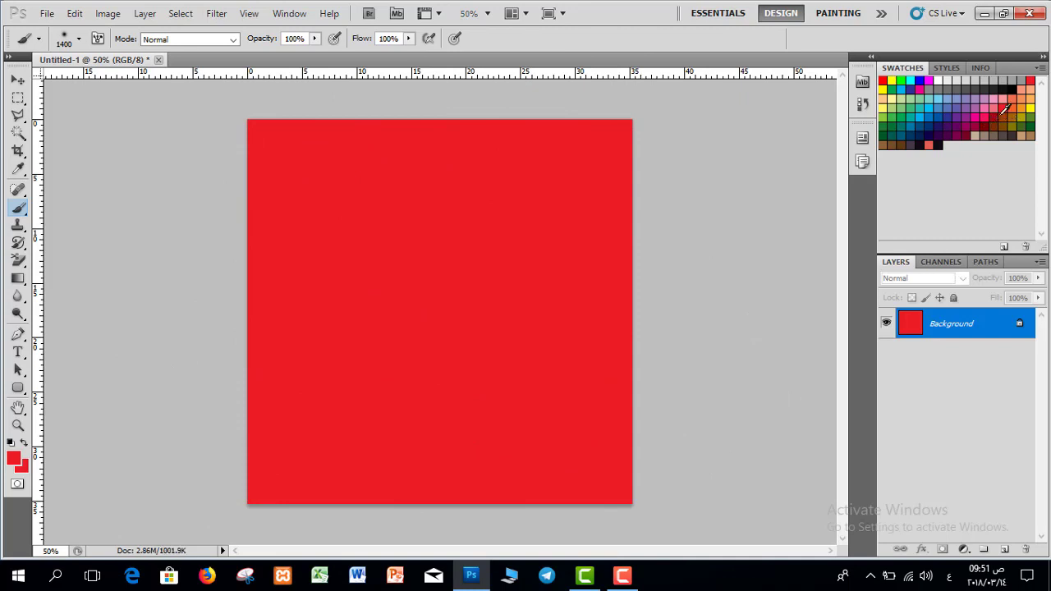
# - Choose a dark red swatch and paint a soft shadow over the left side of the red canvas
pyautogui.click(986, 124)
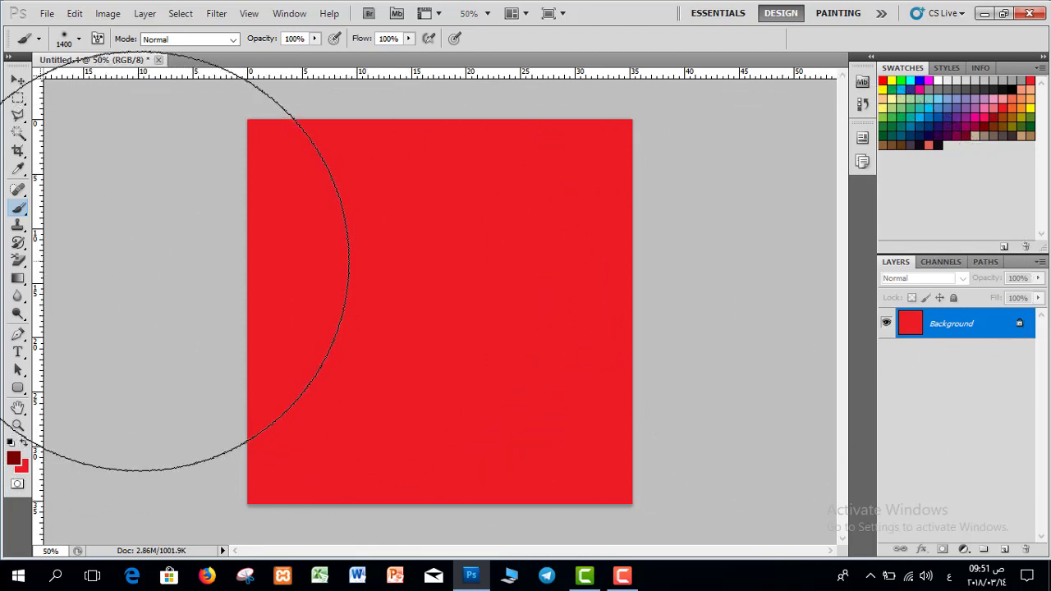
pyautogui.click(139, 272)
pyautogui.moveTo(144, 273)
pyautogui.mouseDown()
pyautogui.moveTo(129, 352)
pyautogui.moveTo(129, 458)
pyautogui.moveTo(151, 304)
pyautogui.moveTo(135, 191)
pyautogui.moveTo(123, 460)
pyautogui.moveTo(82, 486)
pyautogui.moveTo(189, 271)
pyautogui.mouseUp()
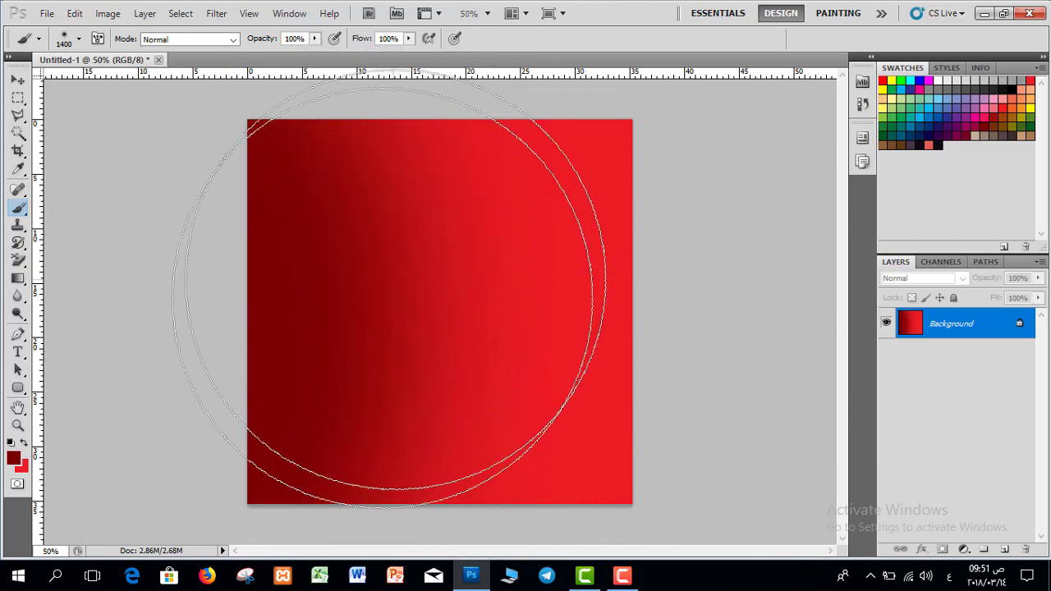
# - Create a text box across the middle of the canvas and enter "احبك" in it
pyautogui.click(18, 353)
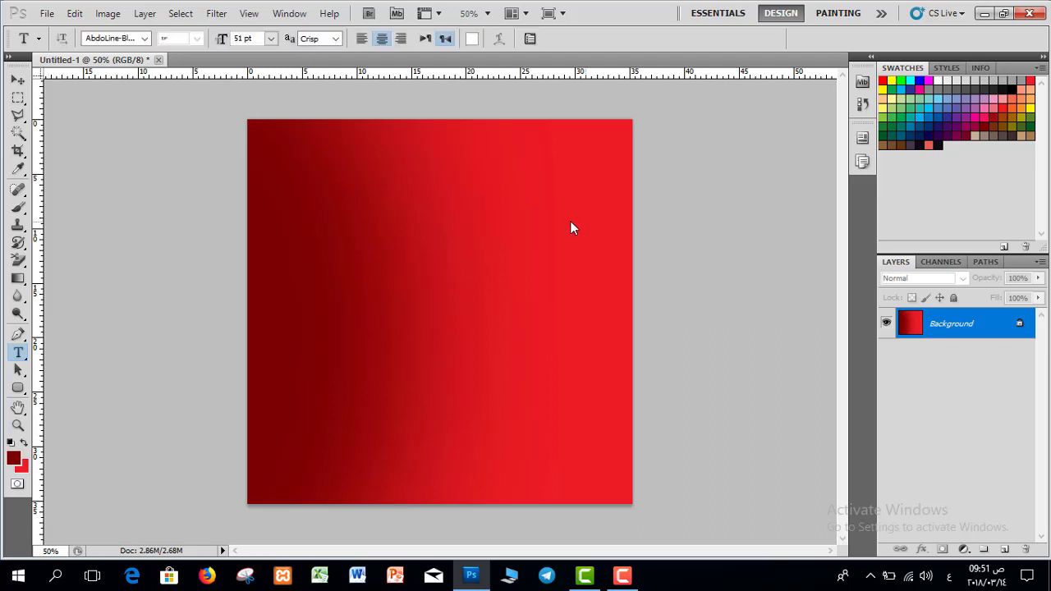
pyautogui.moveTo(331, 388); pyautogui.dragTo(298, 413)
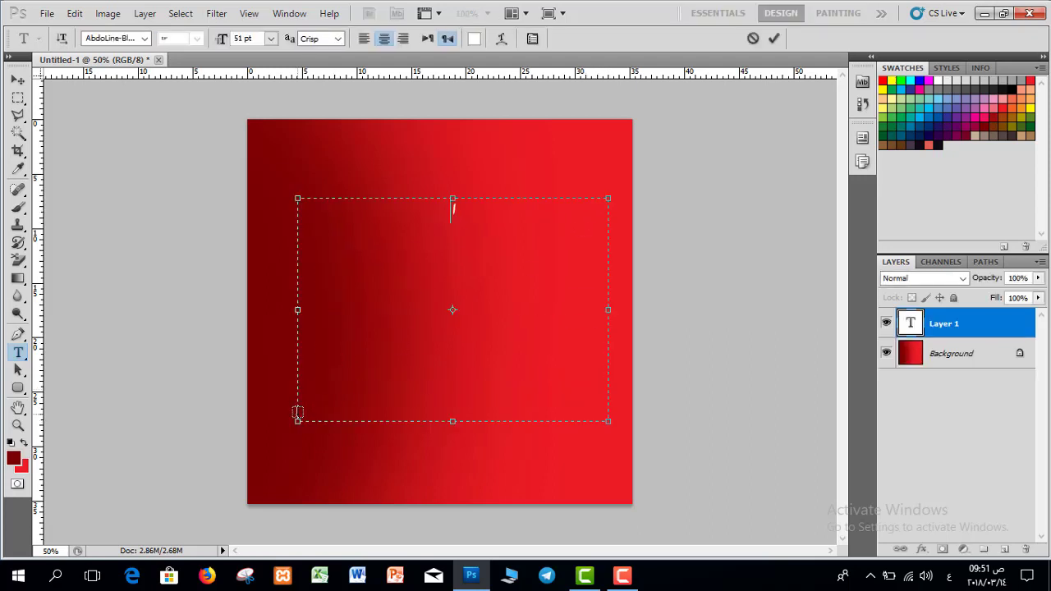
pyautogui.write('احبك')
# - Set the size of the whole text "احبك" to 400 pt and commit the text edit
pyautogui.hotkey('ctrl', 'a')
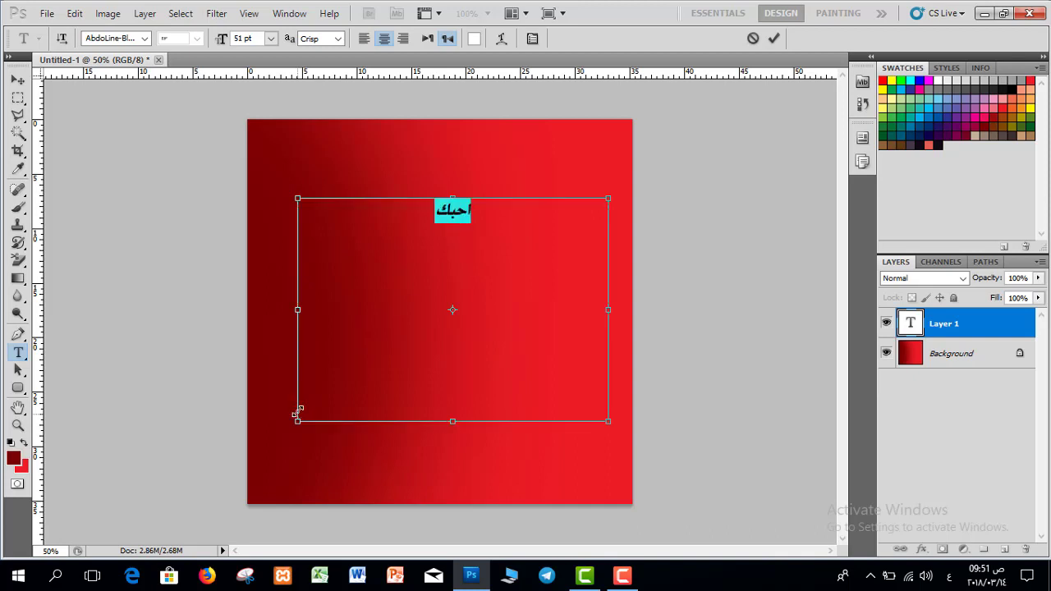
pyautogui.click(270, 38)
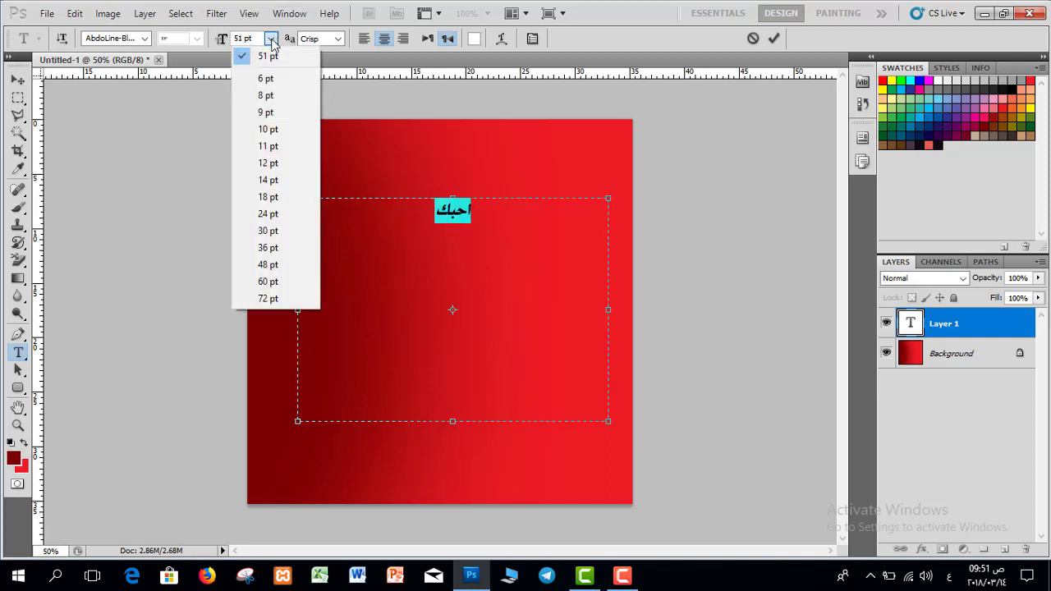
pyautogui.click(264, 298)
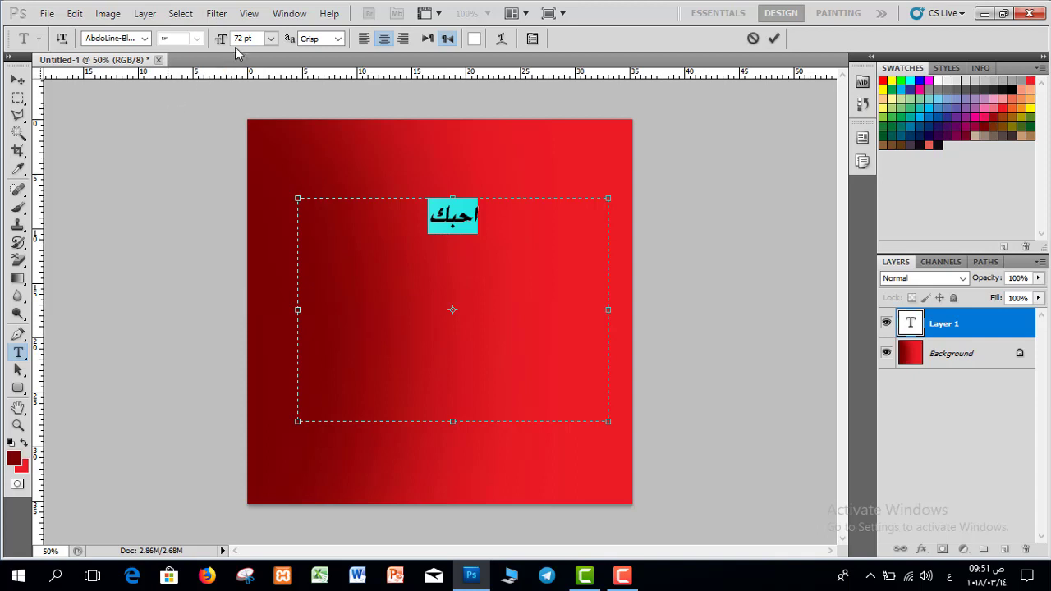
pyautogui.write('300')
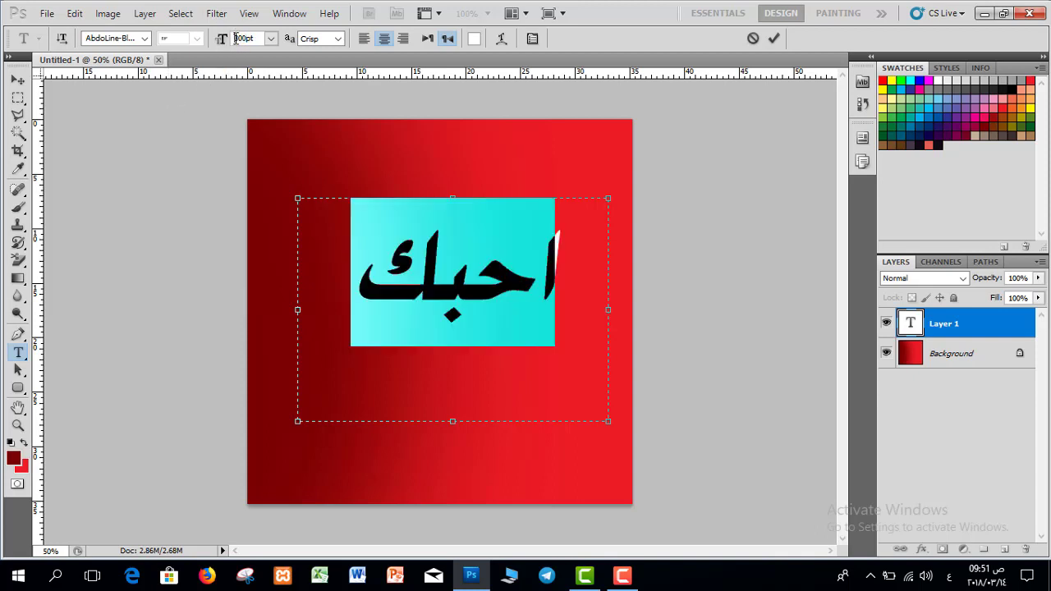
pyautogui.write('400')
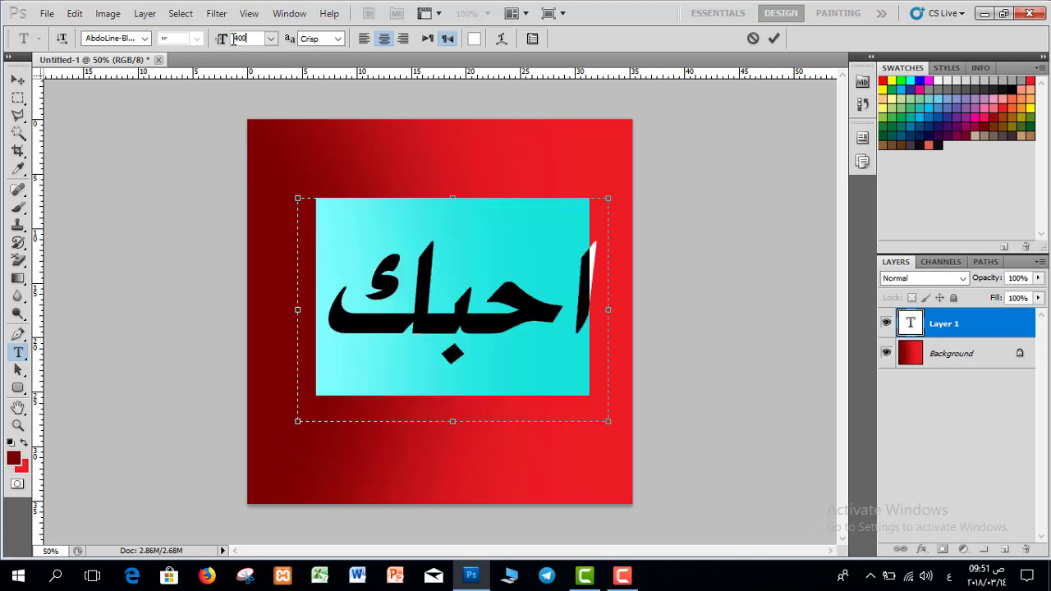
pyautogui.click(775, 39)
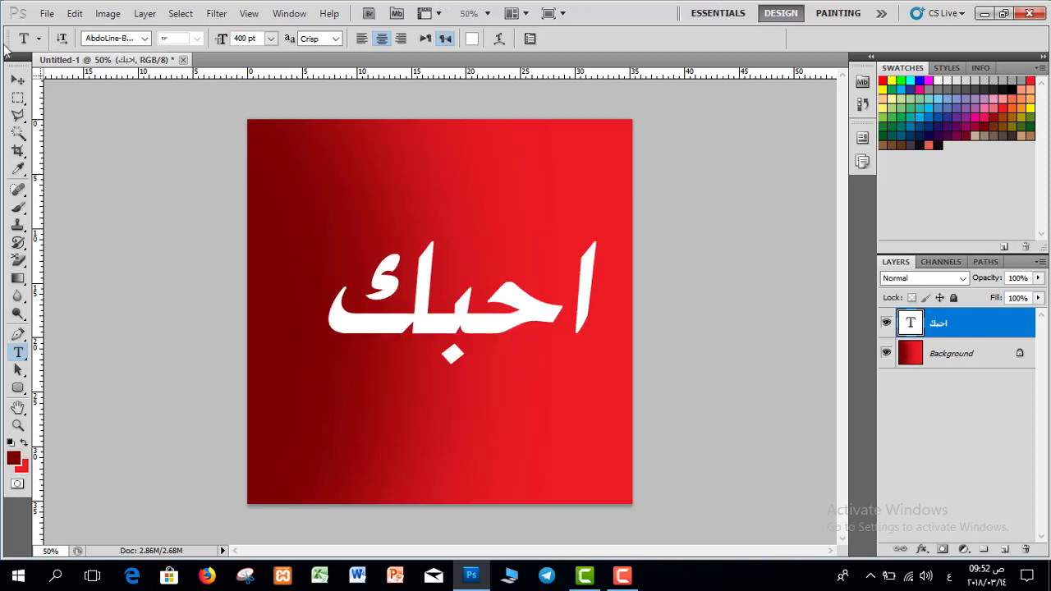
# - Move the text "احبك" slightly left and down with the Move tool and leave no layer selected
pyautogui.click(17, 80)
pyautogui.moveTo(479, 326); pyautogui.dragTo(458, 331)
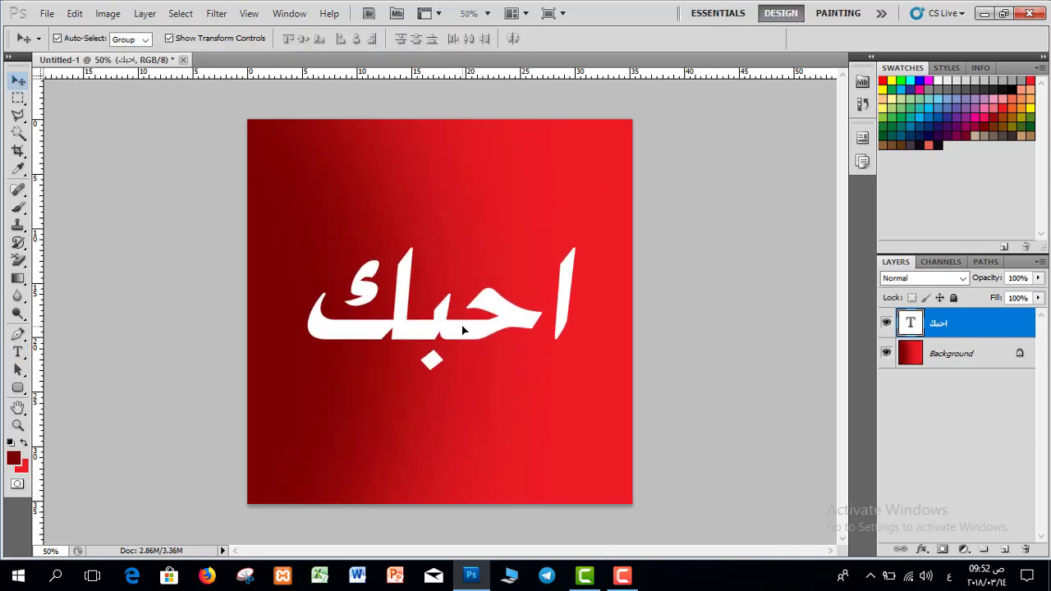
pyautogui.click(930, 365)
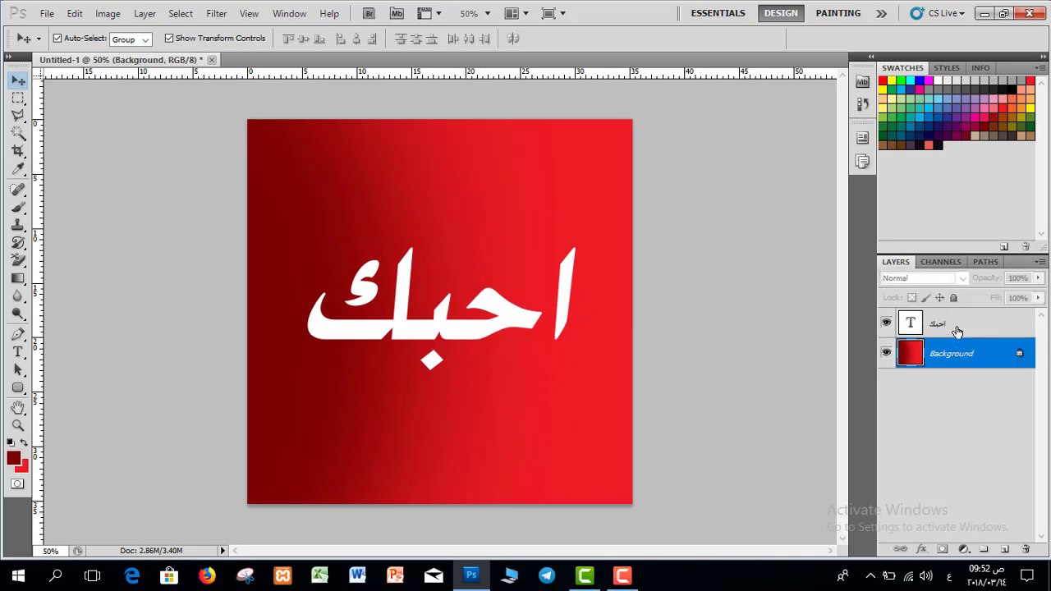
pyautogui.click(957, 331)
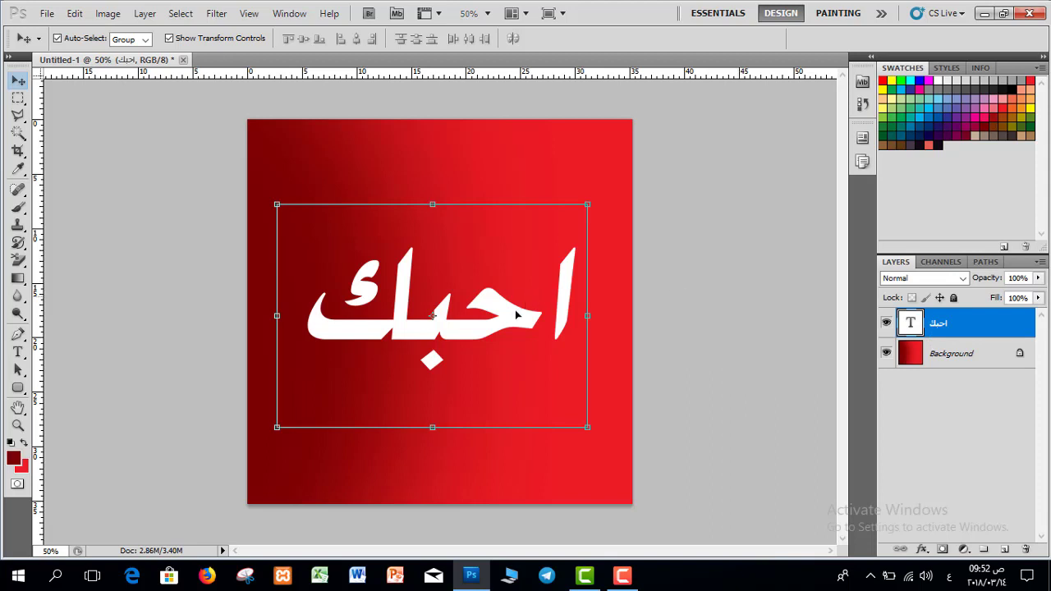
pyautogui.click(710, 271)
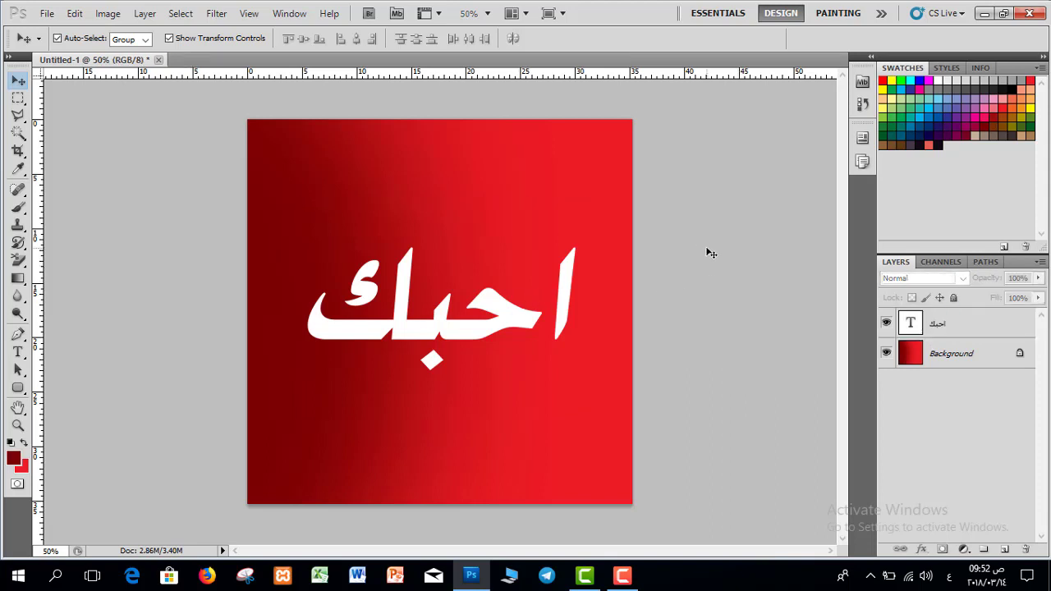
# - Close the current document without saving and create a new 1000 by 350 pixel RGB document at 72 pixels/inch with a white background
pyautogui.click(158, 59)
pyautogui.click(529, 232)
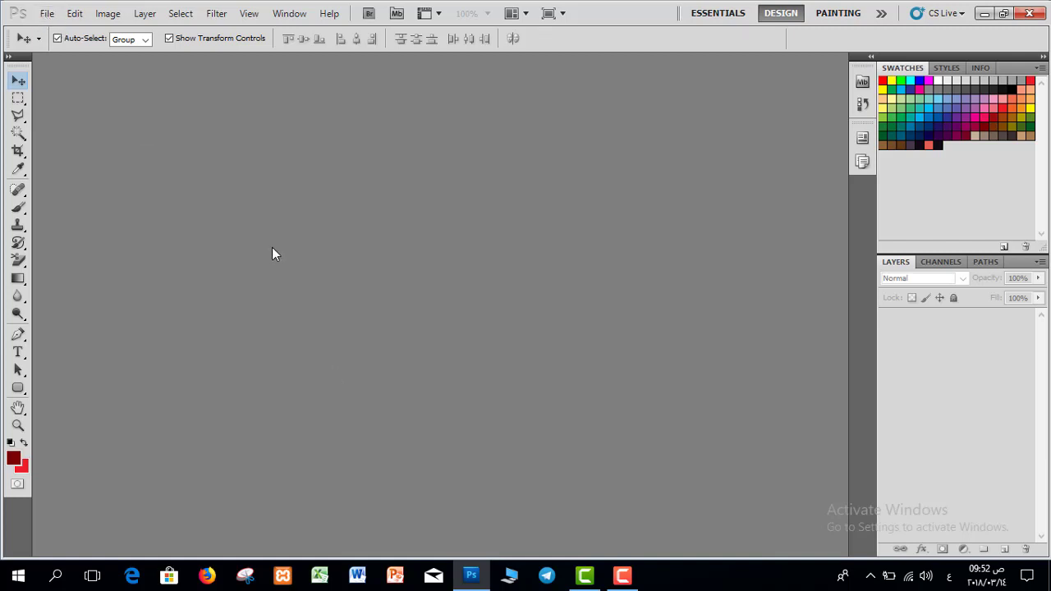
pyautogui.click(48, 15)
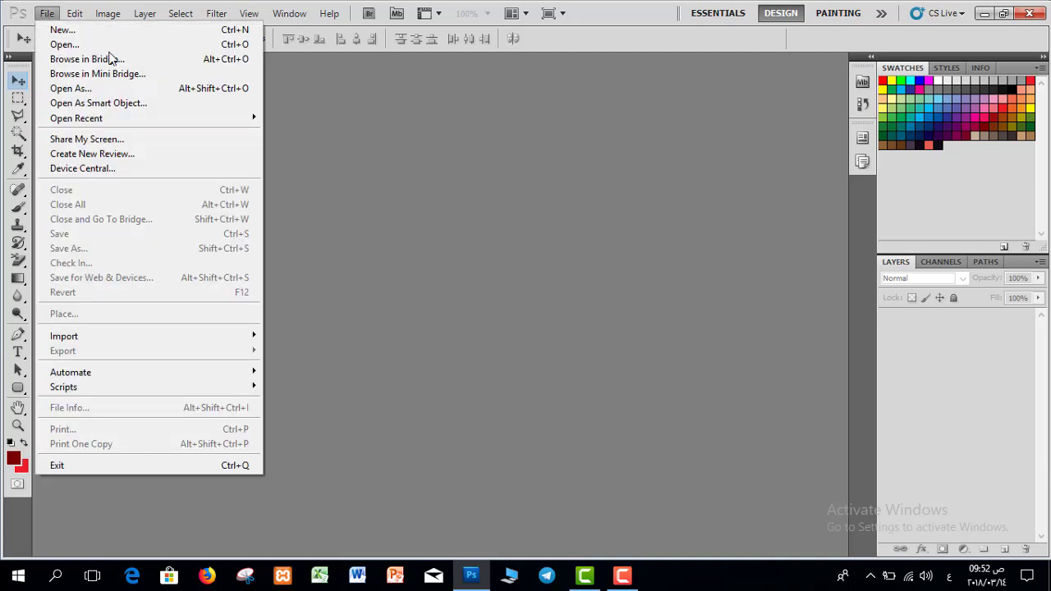
pyautogui.click(63, 31)
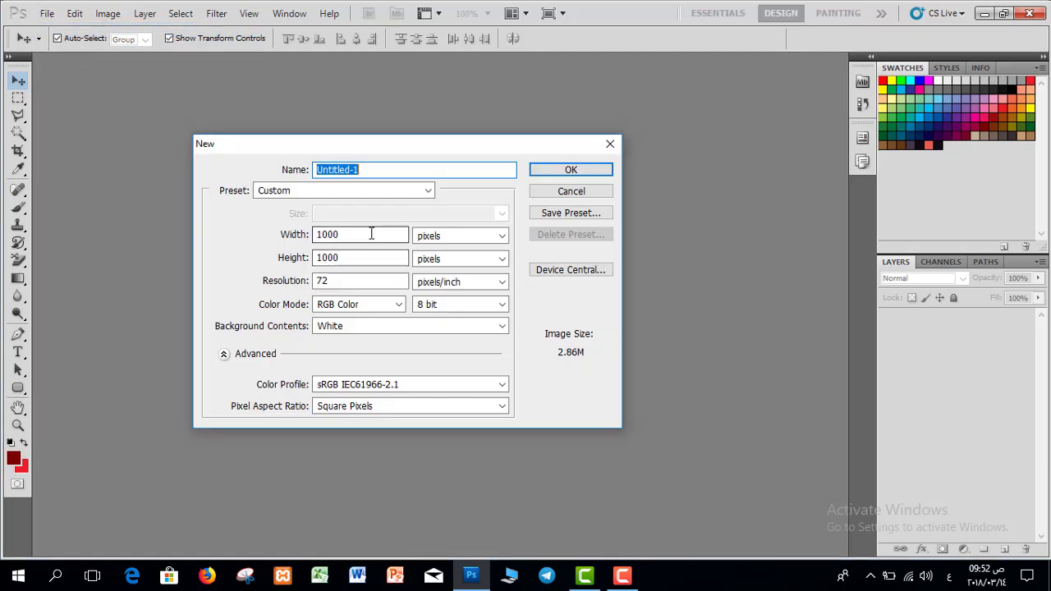
pyautogui.moveTo(371, 234); pyautogui.dragTo(308, 245)
pyautogui.moveTo(368, 258); pyautogui.dragTo(188, 253)
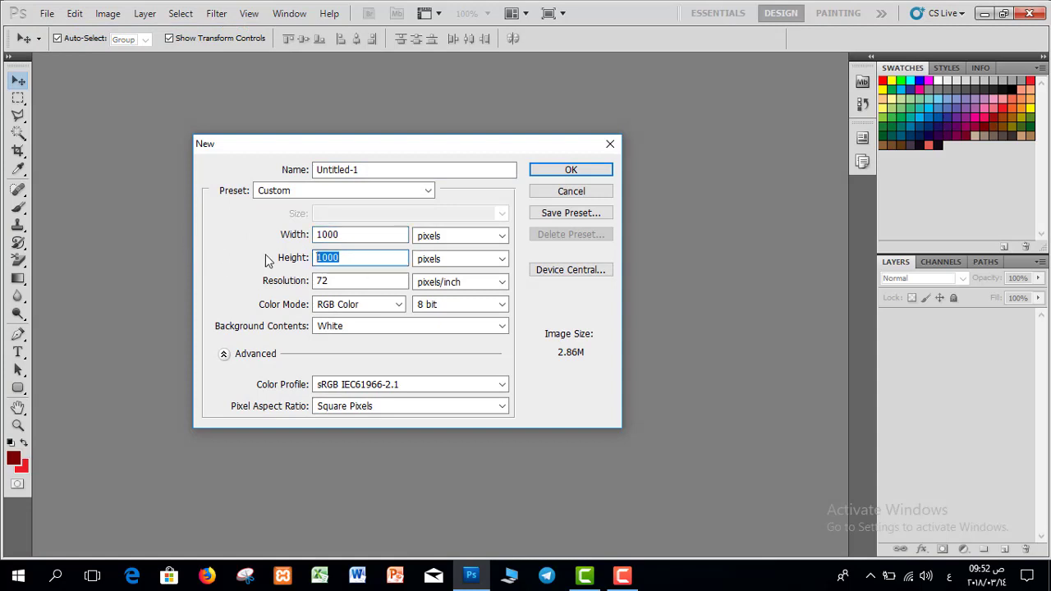
pyautogui.write('350')
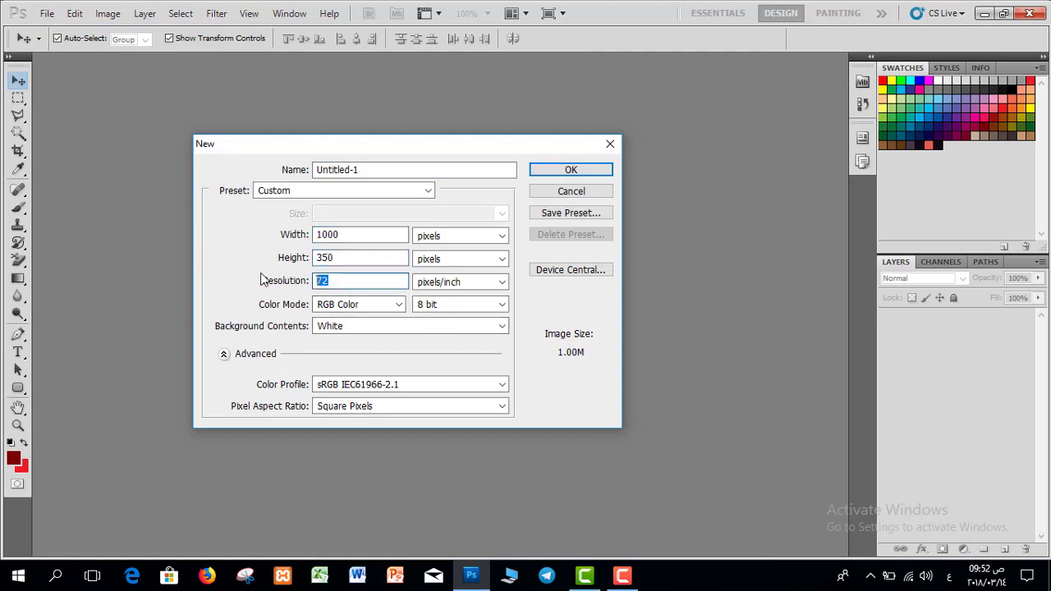
pyautogui.click(386, 310)
pyautogui.click(365, 343)
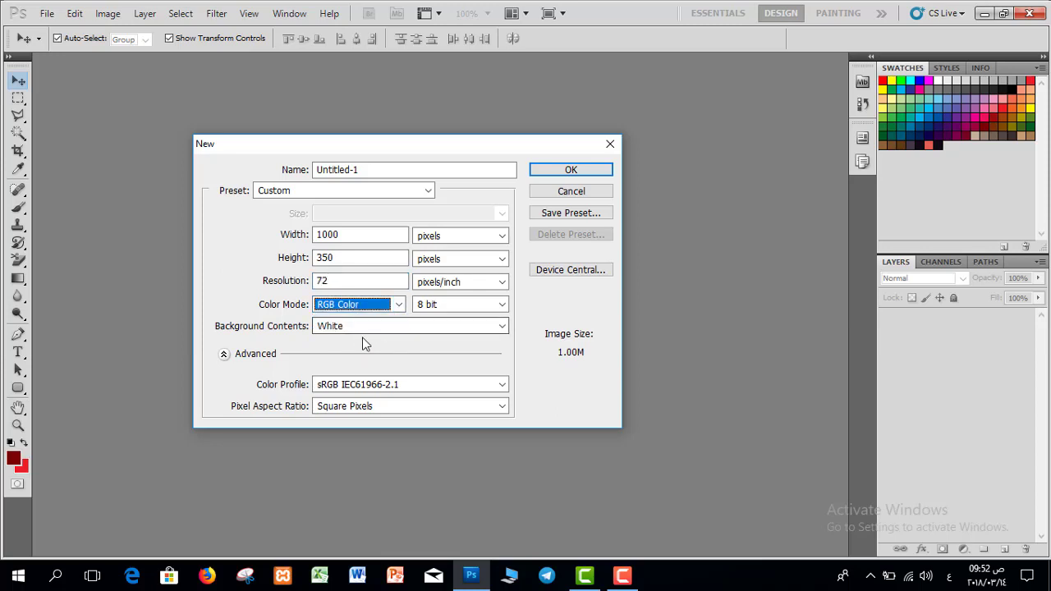
pyautogui.moveTo(586, 150); pyautogui.dragTo(613, 120)
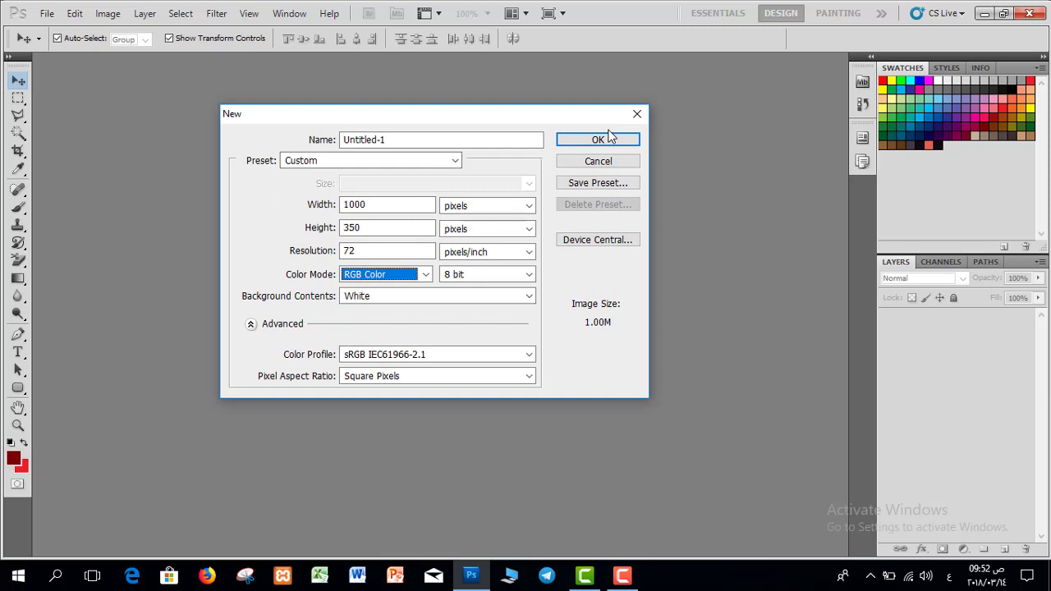
pyautogui.moveTo(419, 125); pyautogui.dragTo(415, 167)
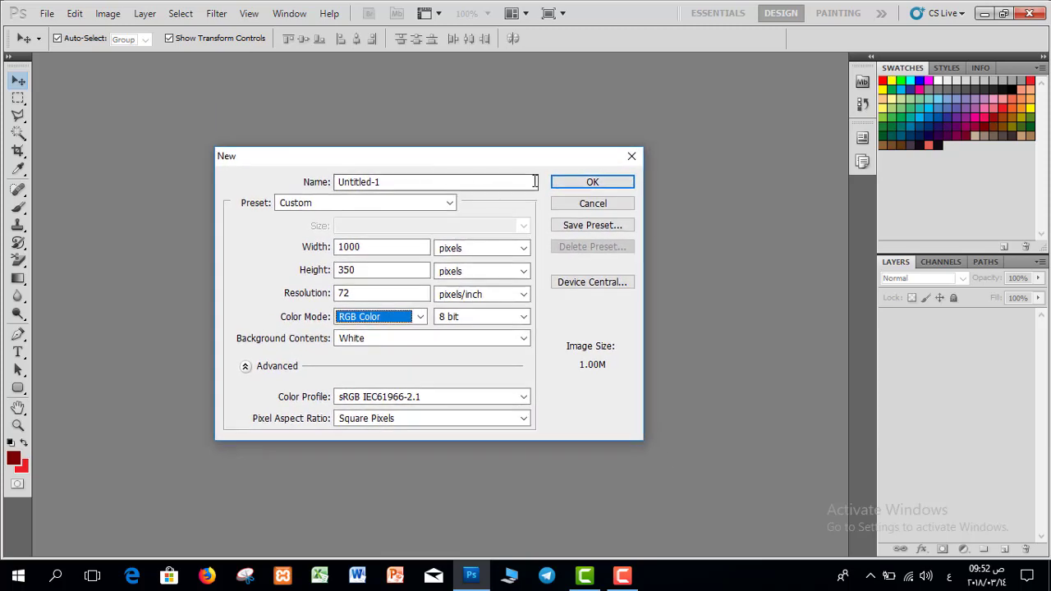
pyautogui.click(590, 182)
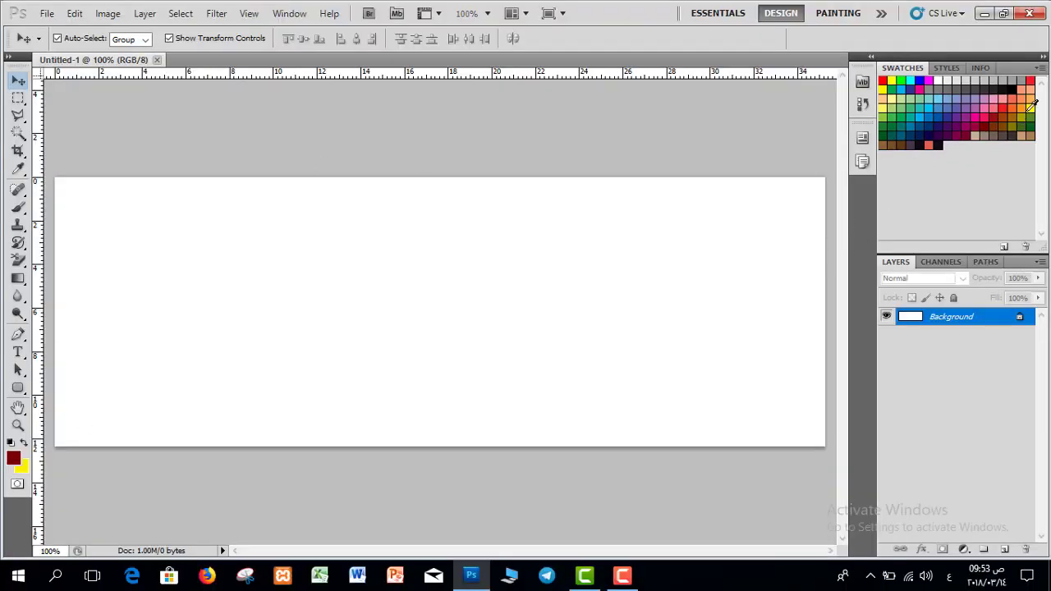
# - Set the foreground color to the warm yellow ffe400, starting from the yellow swatch
pyautogui.click(1028, 109)
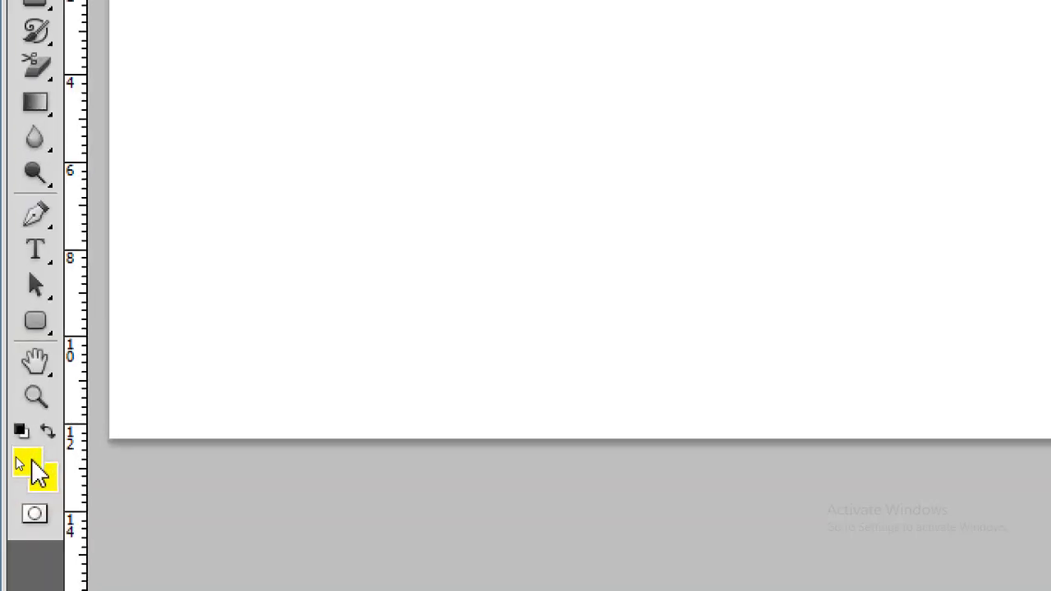
pyautogui.click(27, 461)
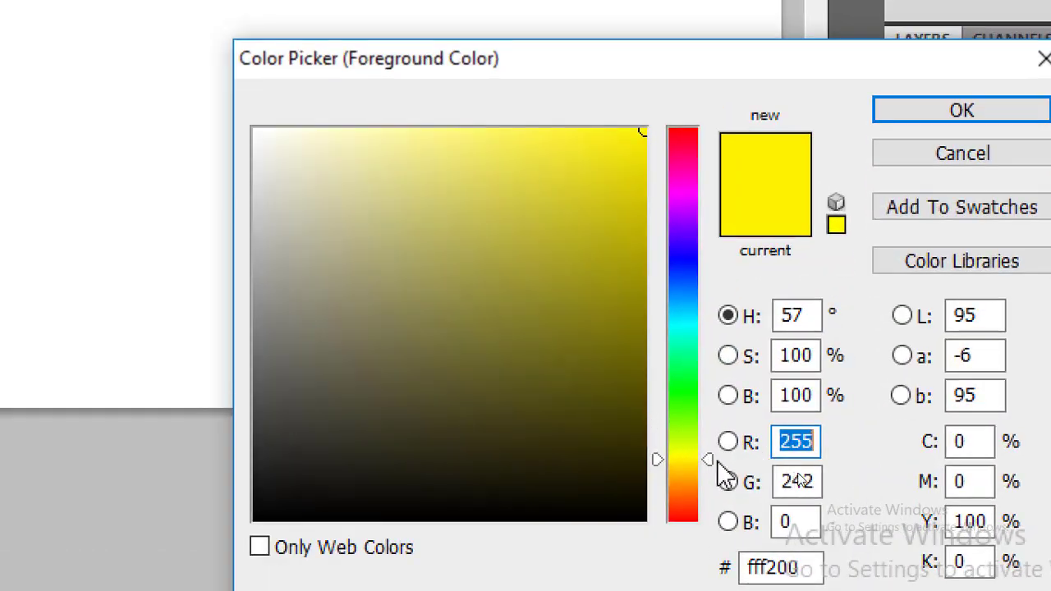
pyautogui.moveTo(710, 460)
pyautogui.mouseDown()
pyautogui.moveTo(713, 481)
pyautogui.moveTo(709, 466)
pyautogui.mouseUp()
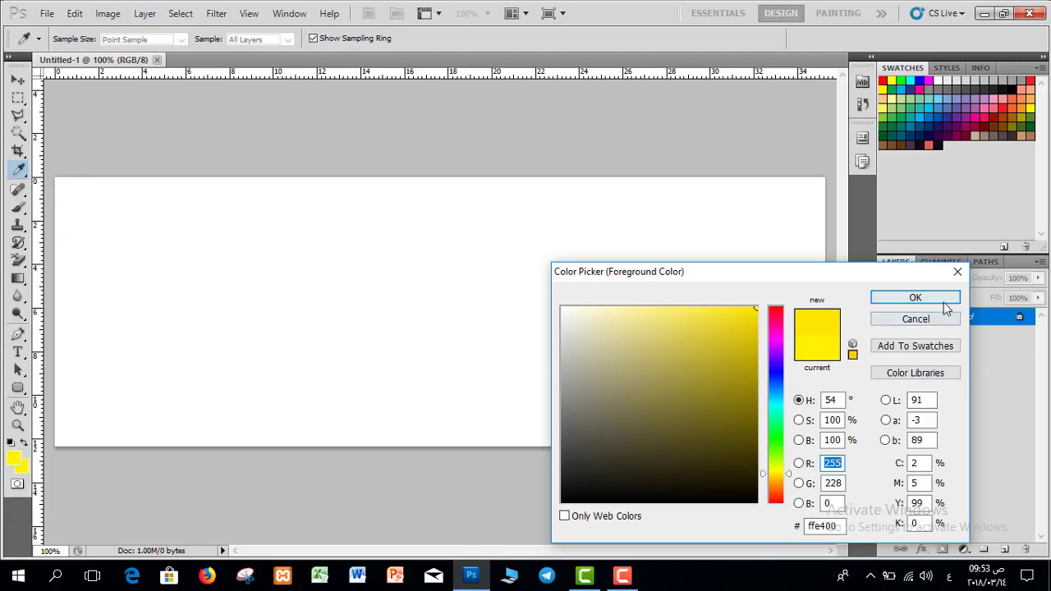
pyautogui.click(936, 301)
pyautogui.press('v')
# - Reduce the Brush tool size and paint the whole white canvas with the yellow foreground color
pyautogui.click(18, 210)
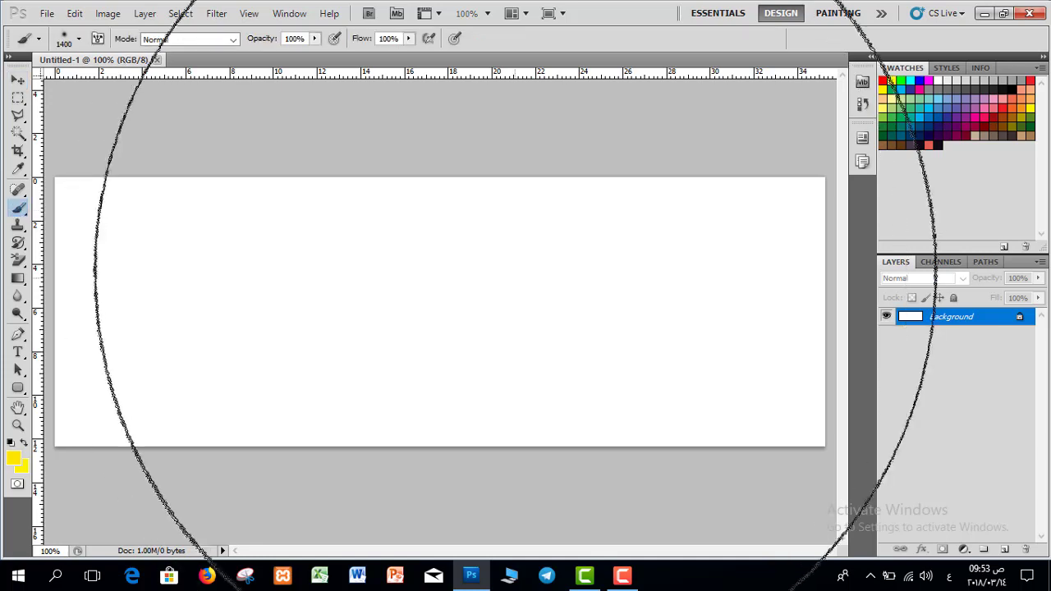
pyautogui.press('[')
pyautogui.press('[')
pyautogui.press('[')
pyautogui.press('[')
pyautogui.press('[')
pyautogui.press('[')
pyautogui.press('[')
pyautogui.press('[')
pyautogui.press('[')
pyautogui.press('[')
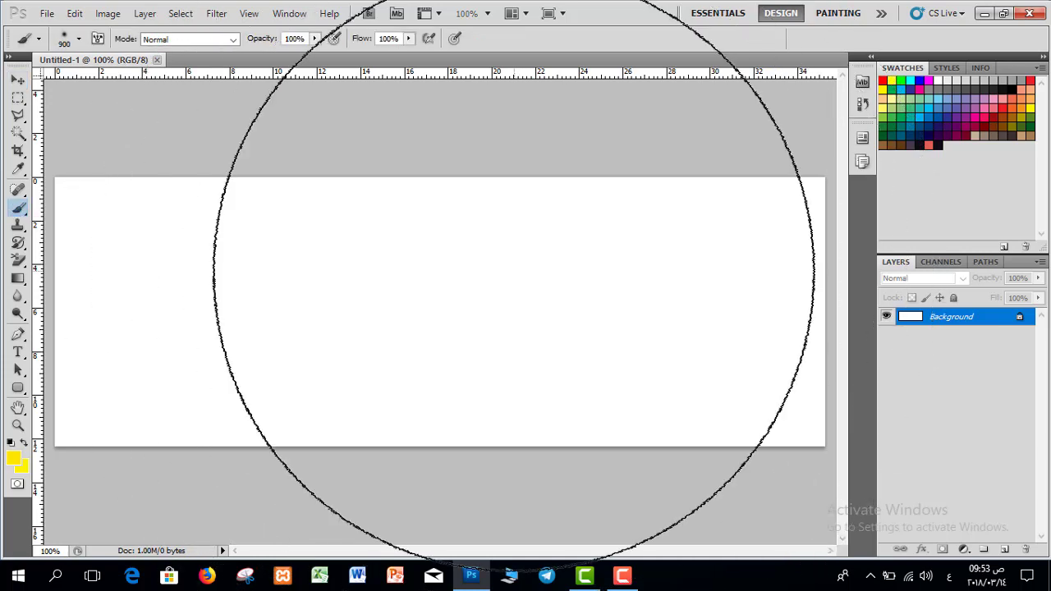
pyautogui.moveTo(507, 287)
pyautogui.mouseDown()
pyautogui.moveTo(401, 258)
pyautogui.moveTo(822, 217)
pyautogui.moveTo(805, 247)
pyautogui.moveTo(813, 428)
pyautogui.moveTo(543, 409)
pyautogui.moveTo(496, 371)
pyautogui.moveTo(51, 296)
pyautogui.moveTo(191, 181)
pyautogui.moveTo(312, 500)
pyautogui.mouseUp()
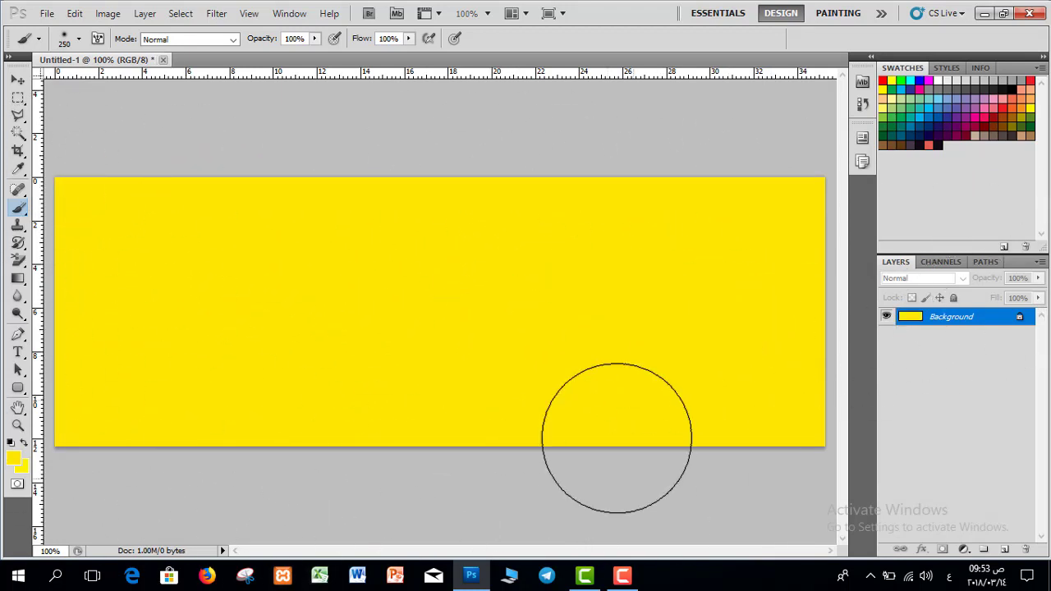
# - Shift the hue of the foreground color from yellow to the orange ffb400
pyautogui.scroll(-2, 601, 407)
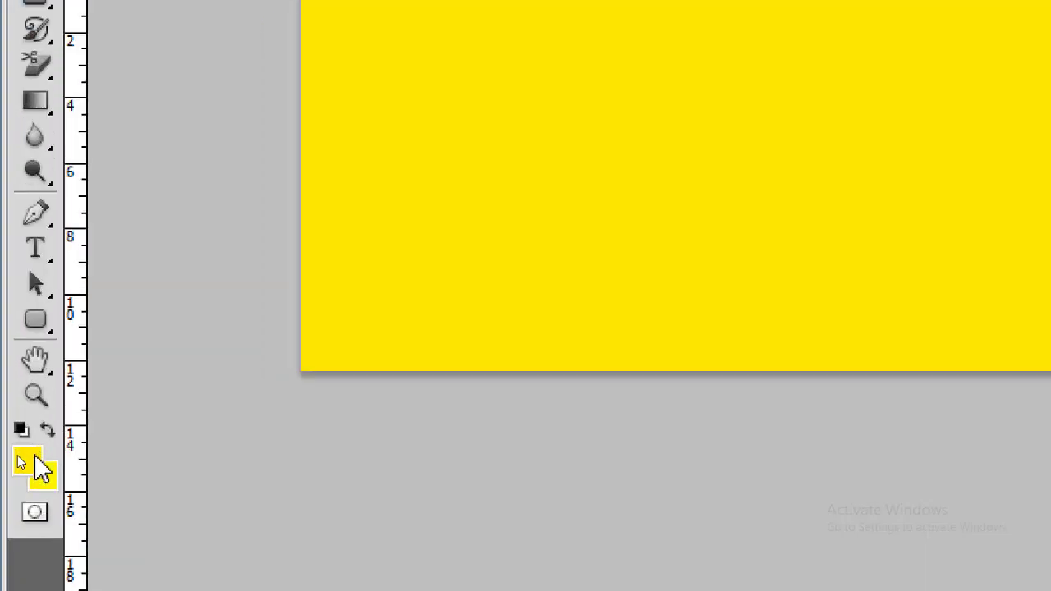
pyautogui.click(35, 463)
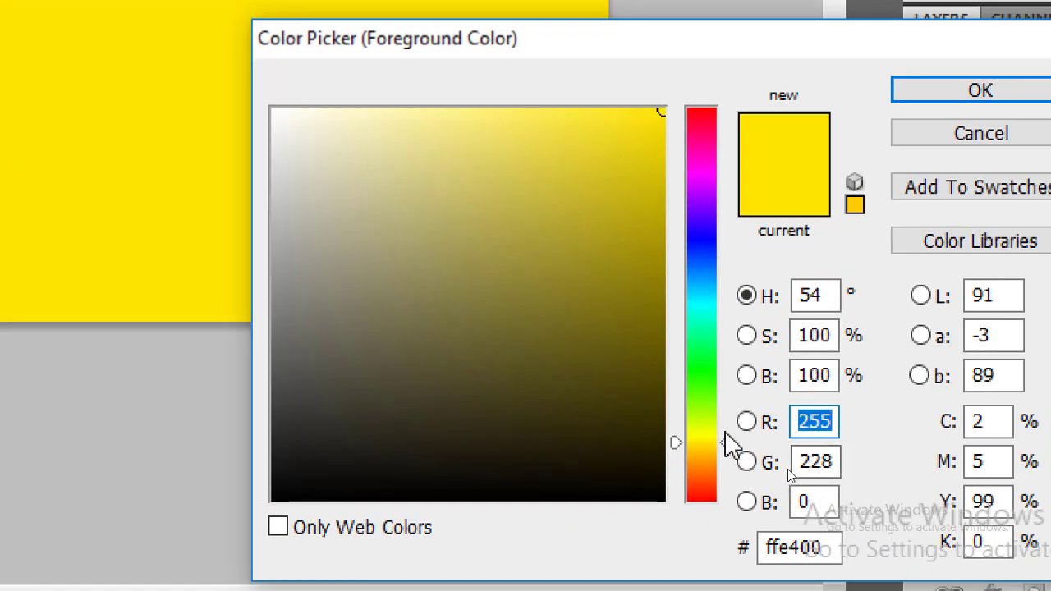
pyautogui.moveTo(728, 441); pyautogui.dragTo(731, 458)
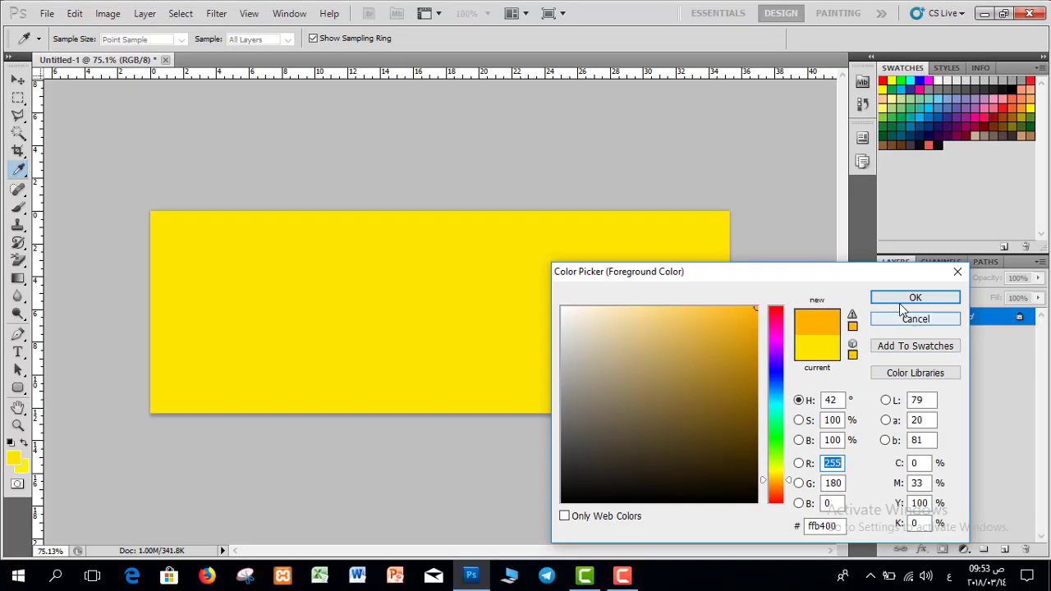
pyautogui.click(841, 230)
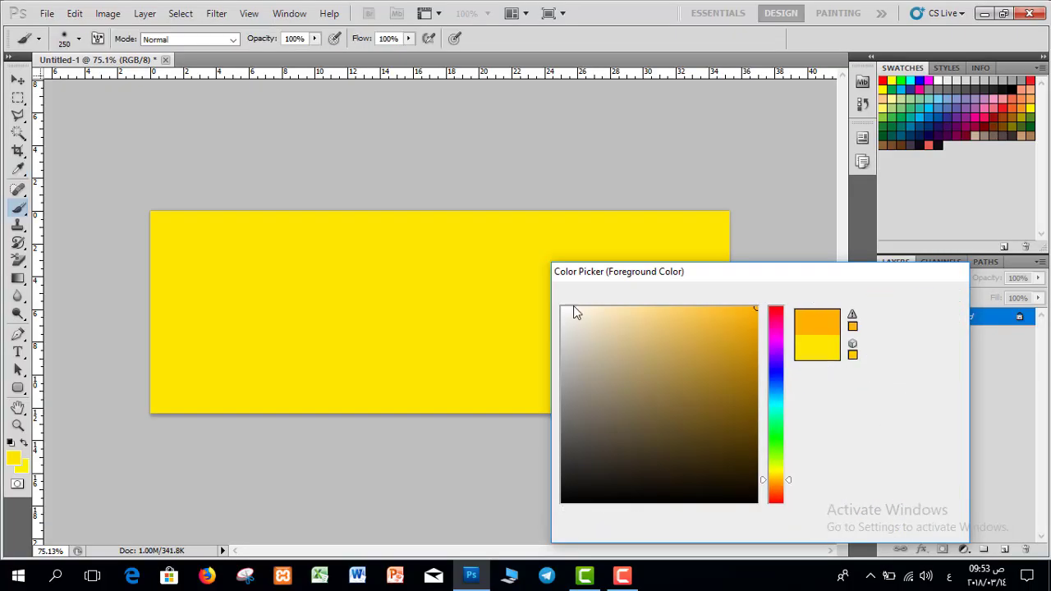
# - Enlarge the brush to 700 px and set its hardness to 0%
pyautogui.press(']')
pyautogui.press(']')
pyautogui.press(']')
pyautogui.press(']')
pyautogui.press(']')
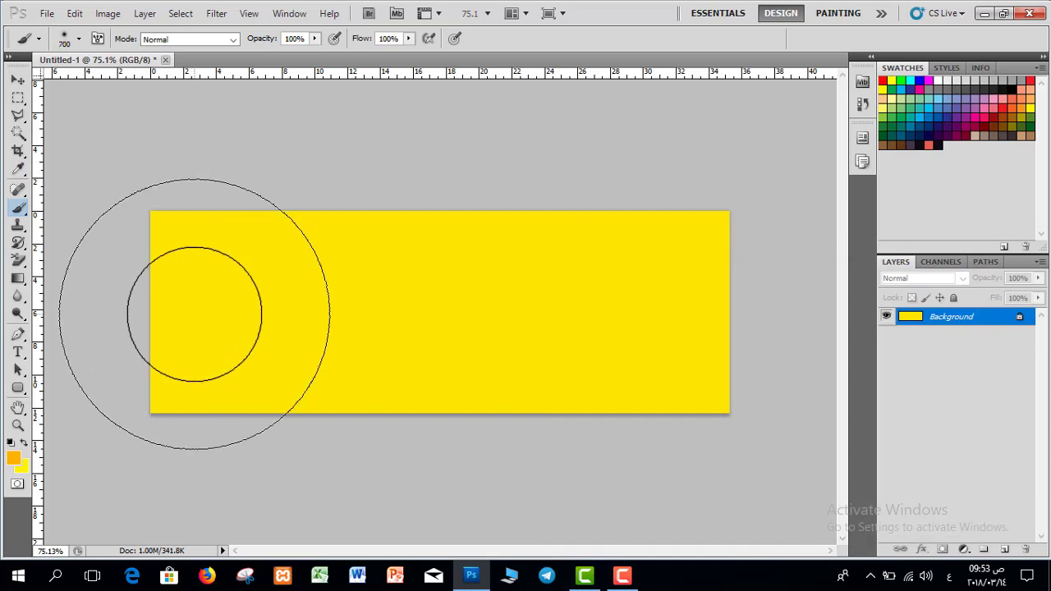
pyautogui.rightClick(399, 288)
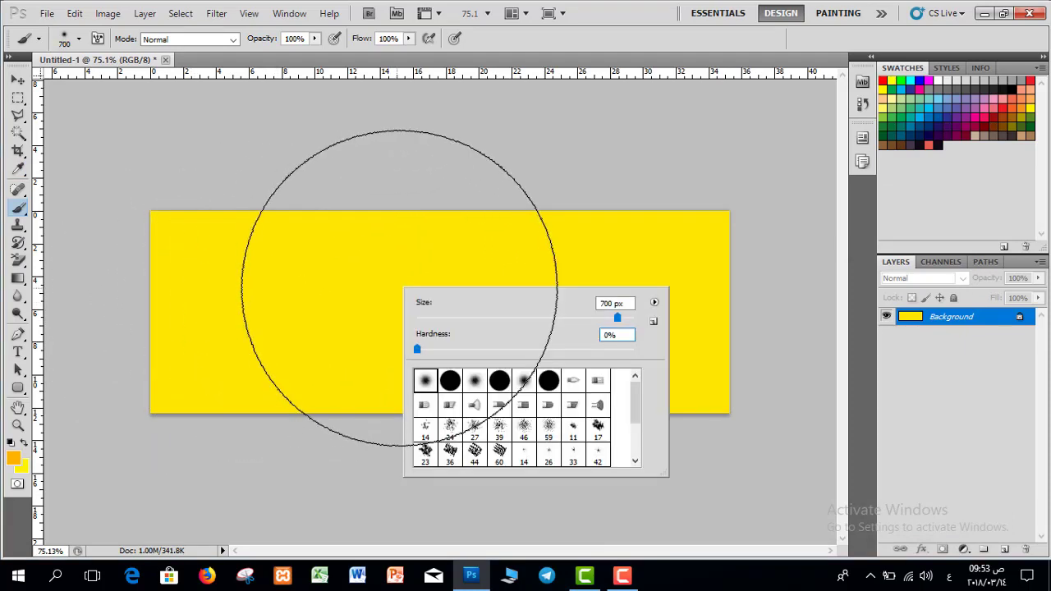
pyautogui.click(417, 348)
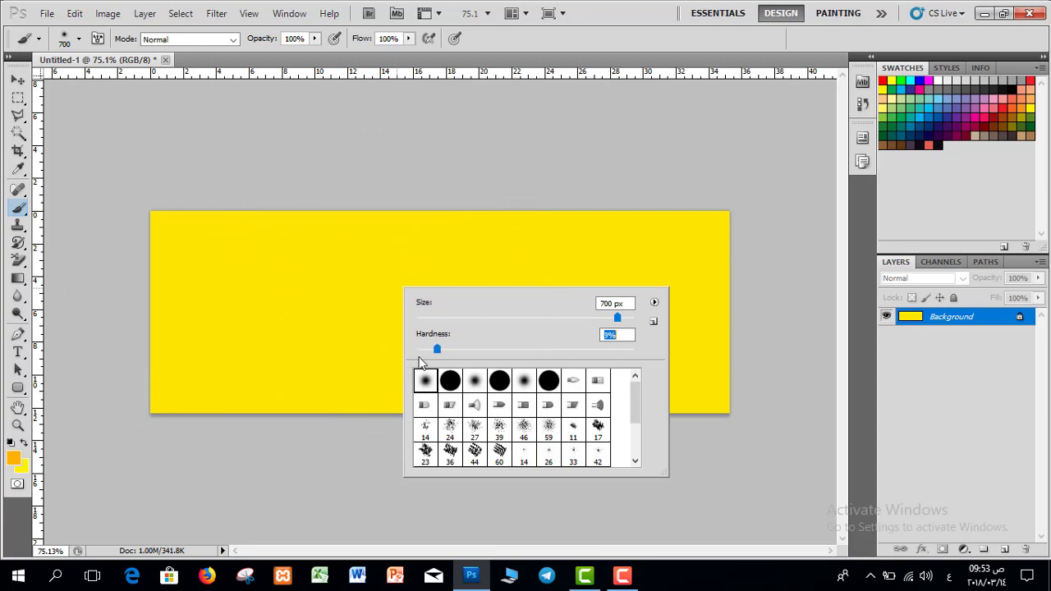
pyautogui.click(595, 51)
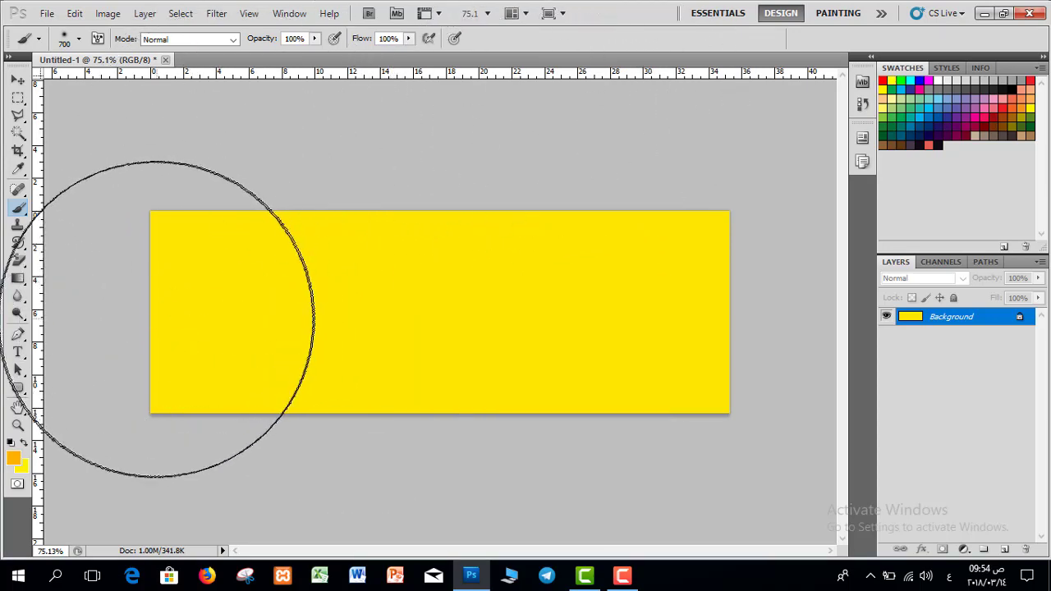
# - Enlarge the brush to 900 px and paint soft orange over the left half of the yellow canvas
pyautogui.click(156, 322)
pyautogui.press(']')
pyautogui.press(']')
pyautogui.click(177, 345)
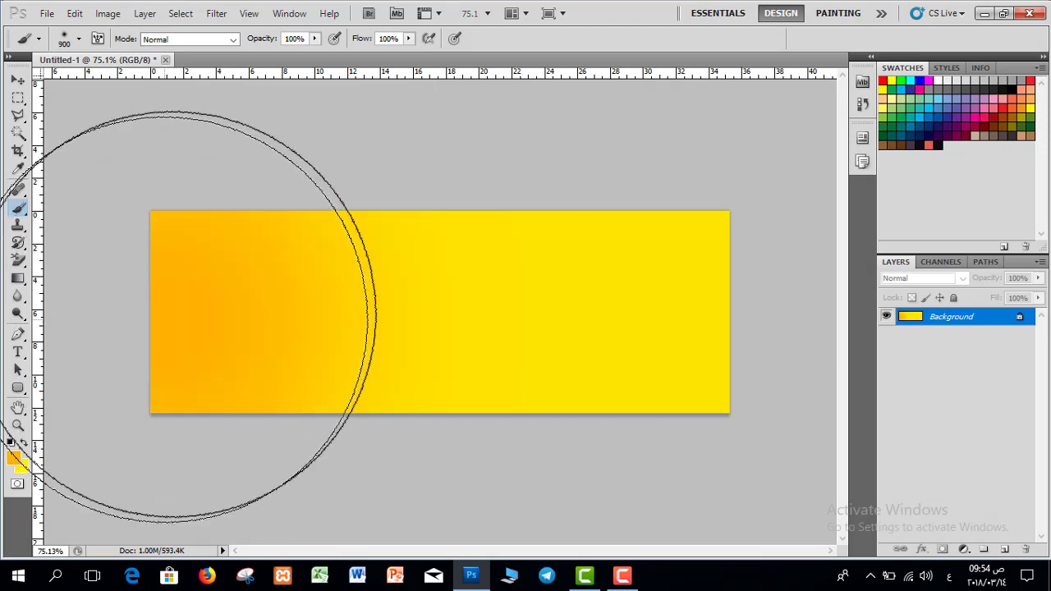
pyautogui.moveTo(181, 349)
pyautogui.mouseDown()
pyautogui.moveTo(211, 351)
pyautogui.moveTo(213, 330)
pyautogui.moveTo(232, 317)
pyautogui.moveTo(223, 353)
pyautogui.moveTo(275, 345)
pyautogui.moveTo(254, 357)
pyautogui.moveTo(130, 370)
pyautogui.mouseUp()
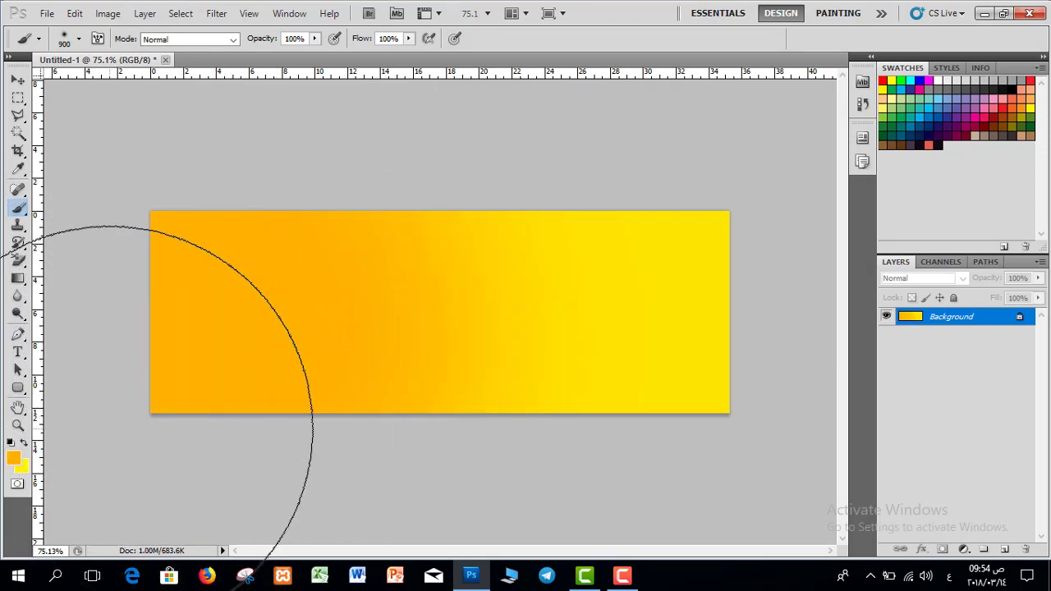
pyautogui.moveTo(109, 427)
pyautogui.mouseDown()
pyautogui.moveTo(199, 258)
pyautogui.moveTo(246, 277)
pyautogui.mouseUp()
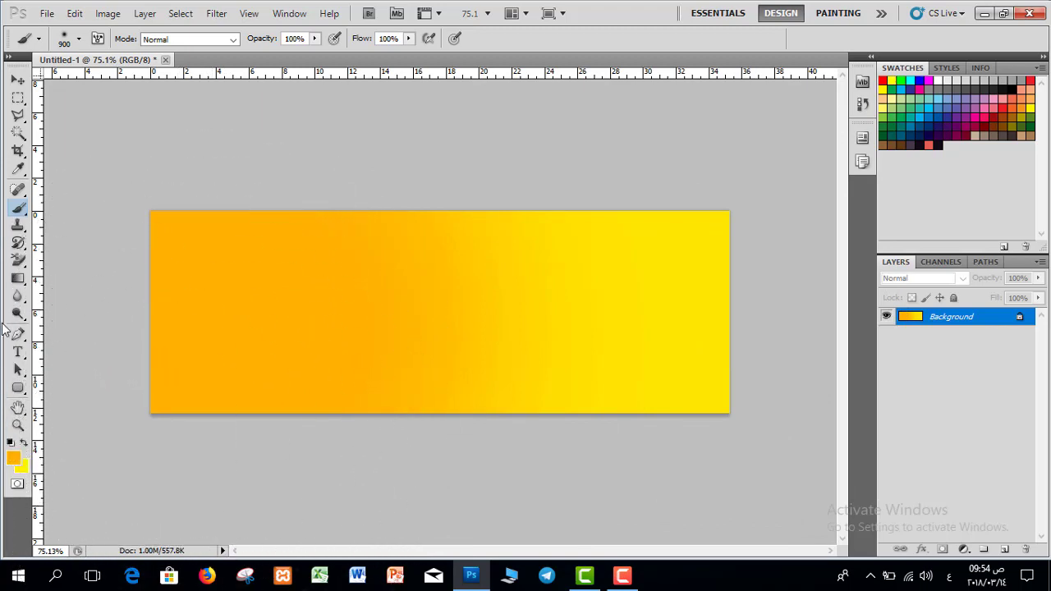
# - Draw a small rounded rectangle with a 30 px corner radius across the canvas's top edge, near its left end
pyautogui.click(18, 388)
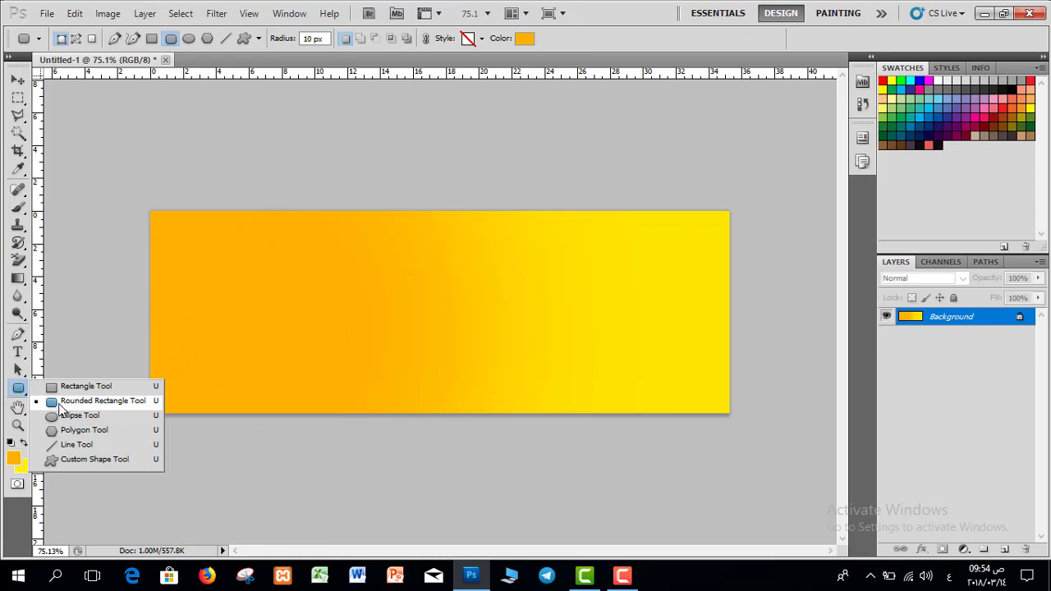
pyautogui.click(90, 400)
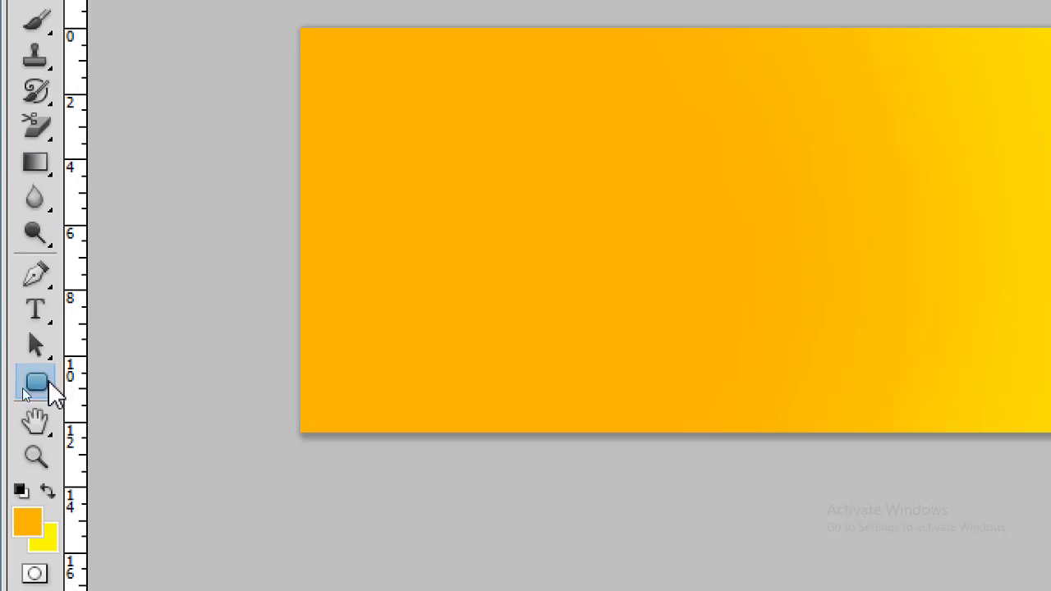
pyautogui.click(19, 391)
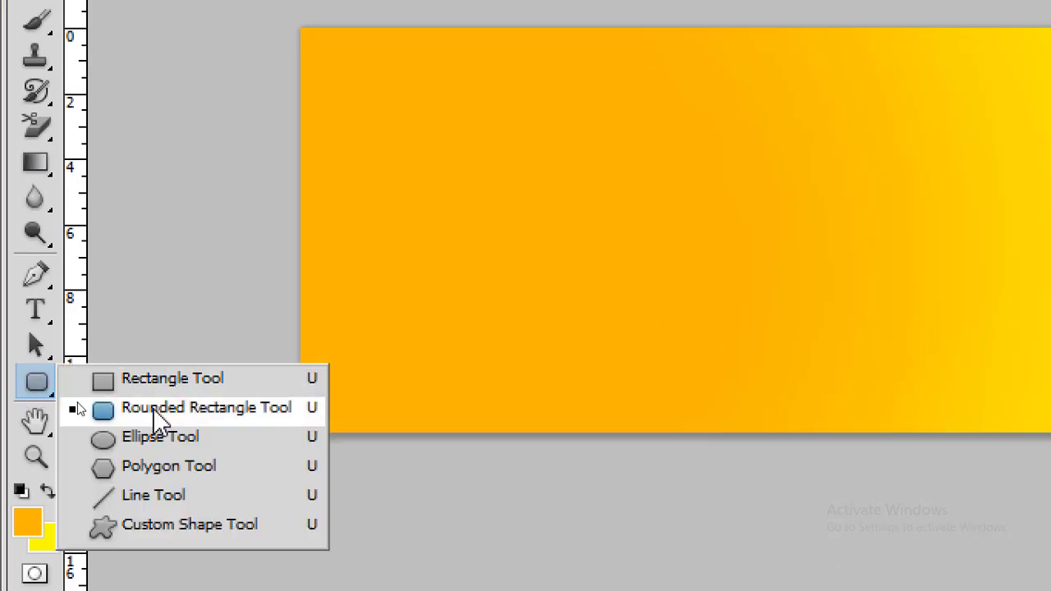
pyautogui.click(156, 408)
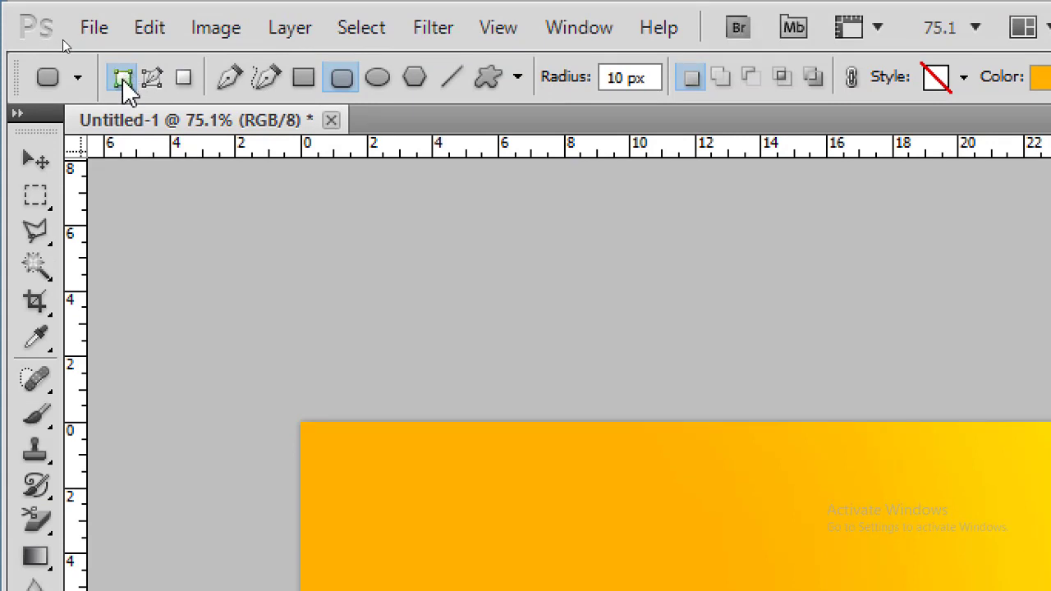
pyautogui.doubleClick(617, 77)
pyautogui.write('30')
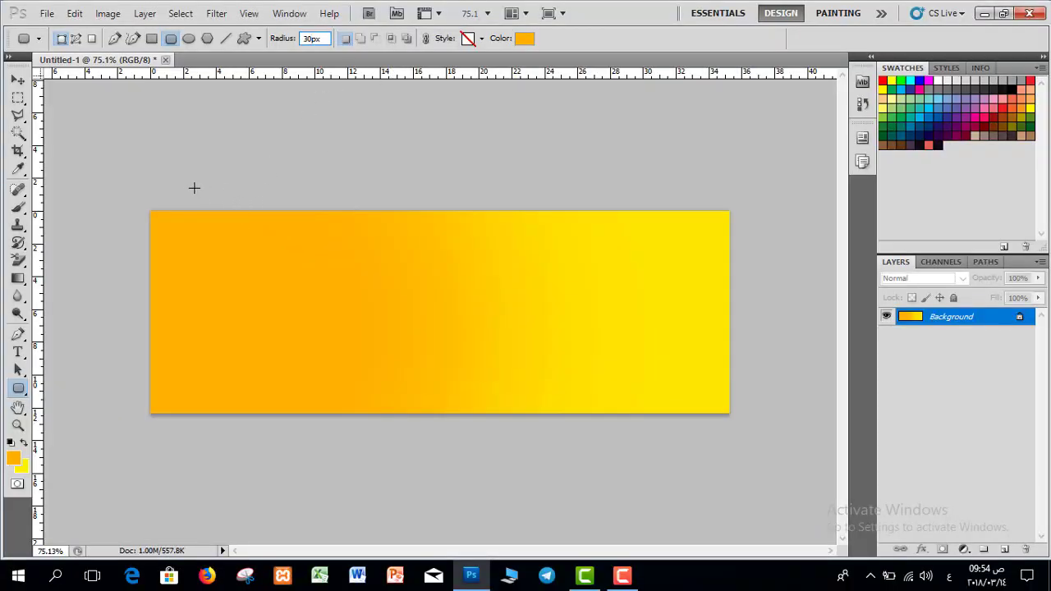
pyautogui.moveTo(193, 188); pyautogui.dragTo(315, 274)
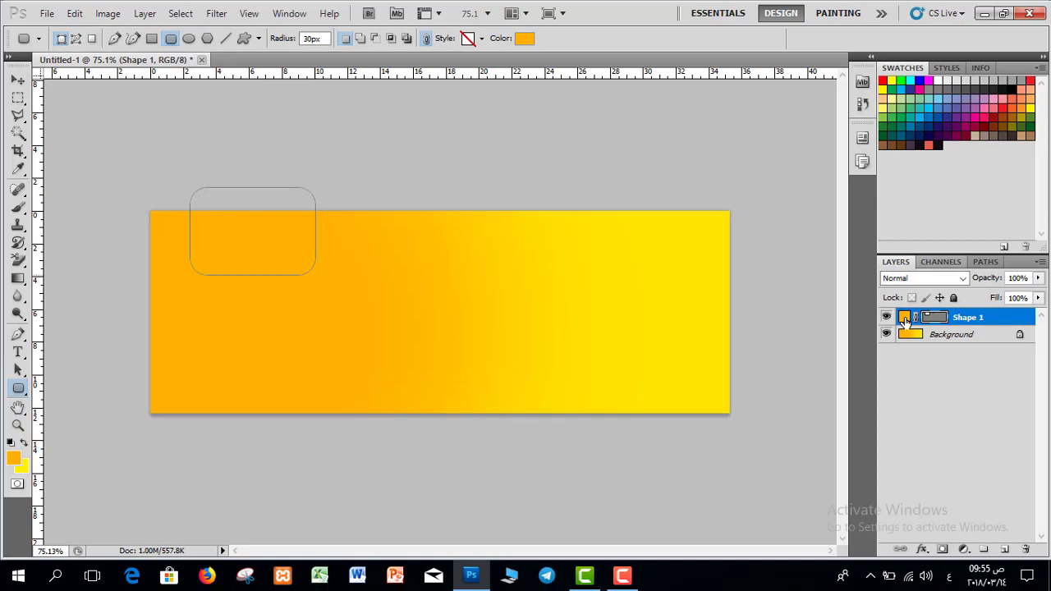
# - Change the fill color of the rounded rectangle to white and switch to the Move tool
pyautogui.doubleClick(902, 321)
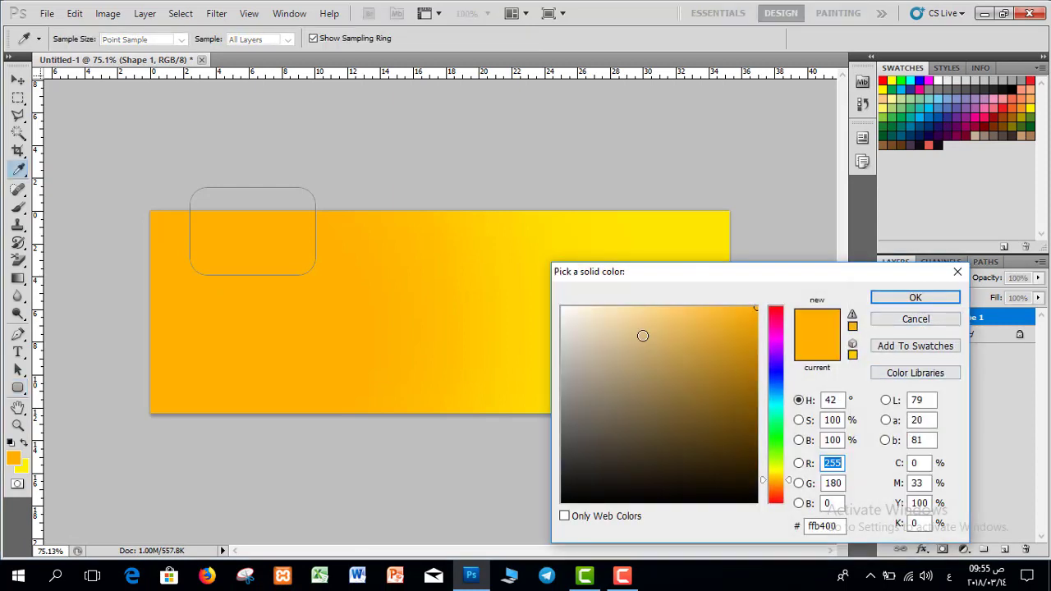
pyautogui.moveTo(643, 336); pyautogui.dragTo(528, 275)
pyautogui.click(885, 297)
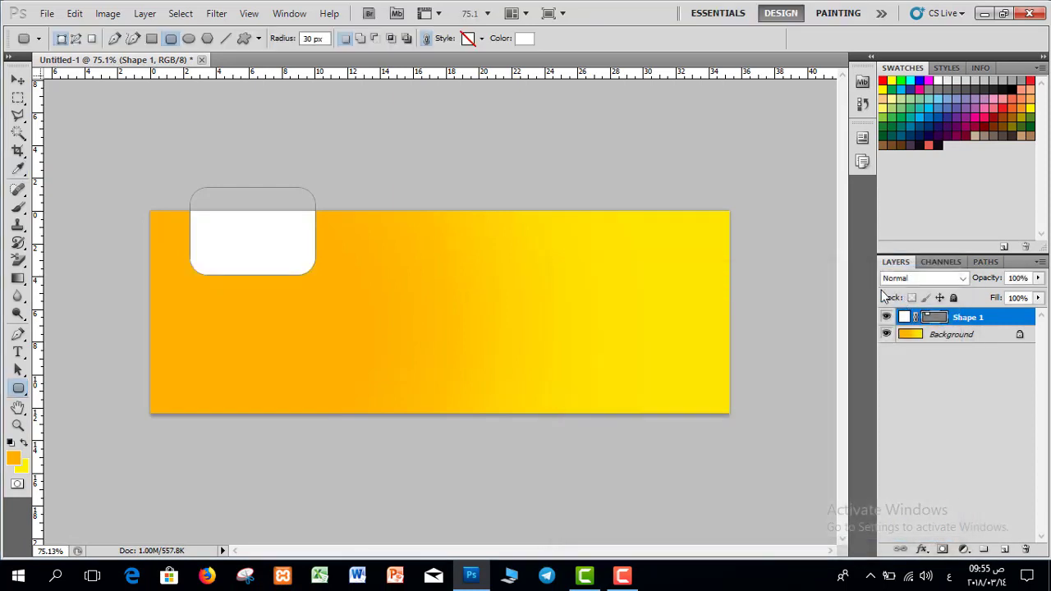
pyautogui.click(18, 80)
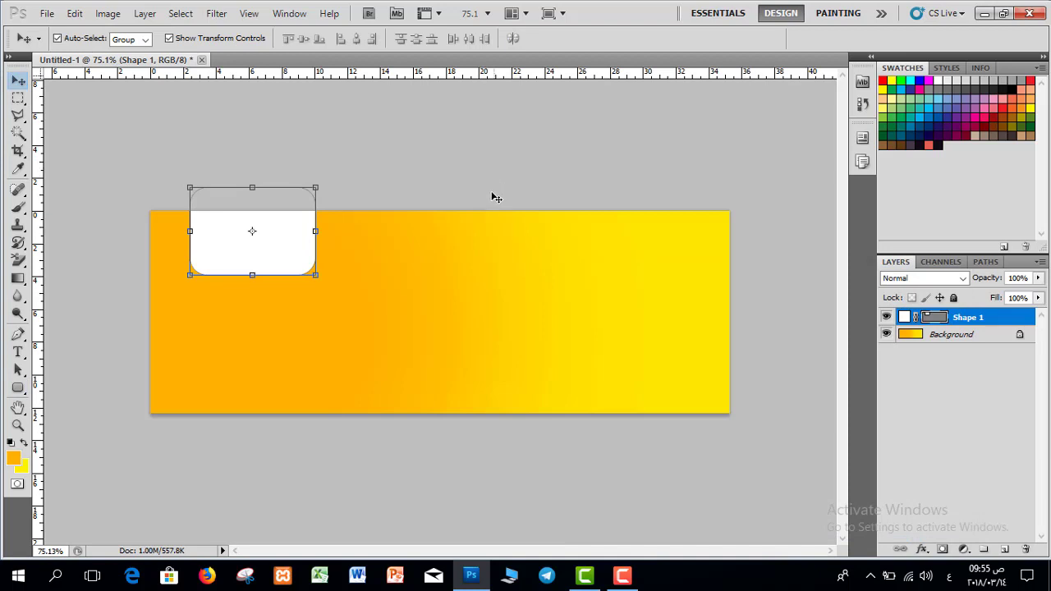
# - Add a centered text box on the yellow half of the banner containing "اعلان" at 72 pt
pyautogui.click(425, 195)
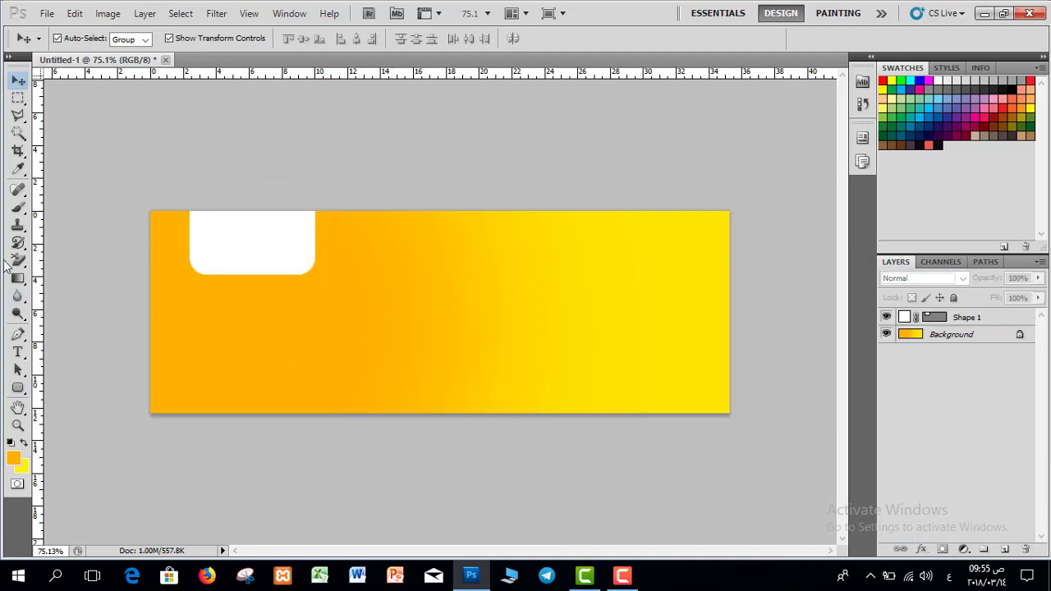
pyautogui.click(17, 351)
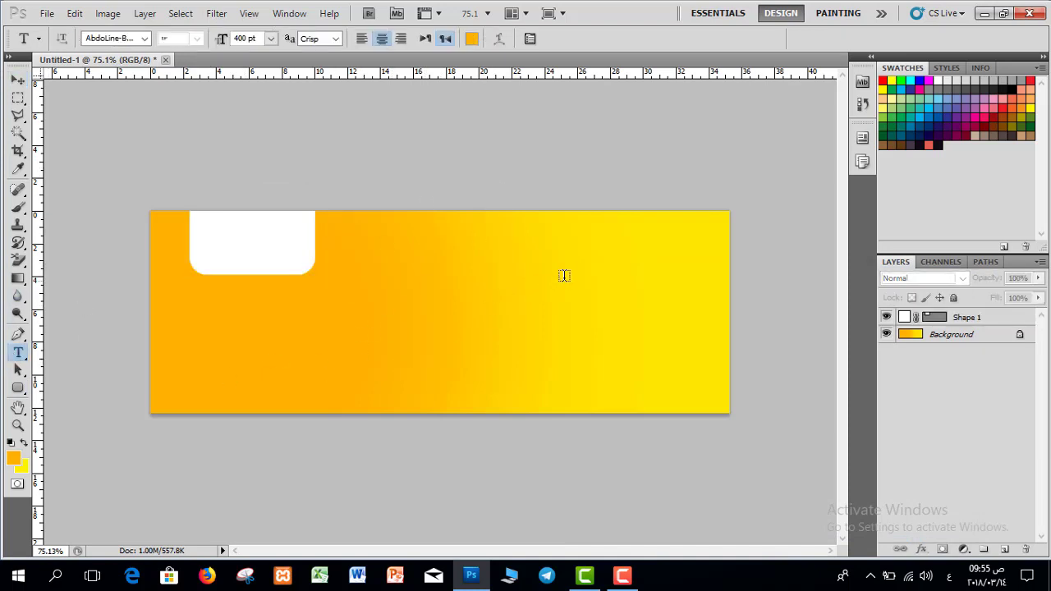
pyautogui.moveTo(632, 267); pyautogui.dragTo(453, 363)
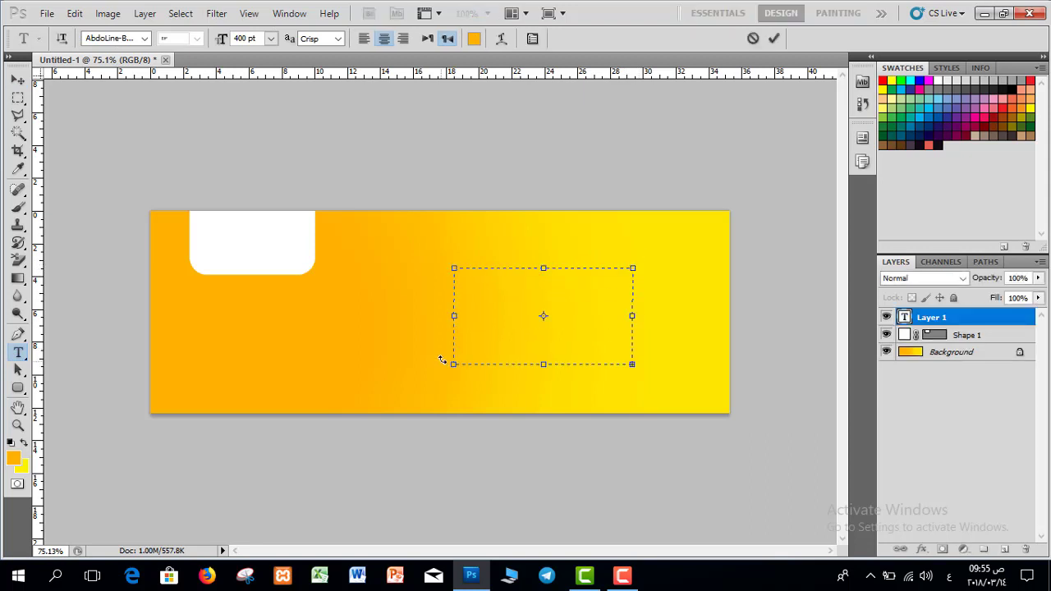
pyautogui.click(270, 39)
pyautogui.click(281, 301)
pyautogui.write('اعلان')
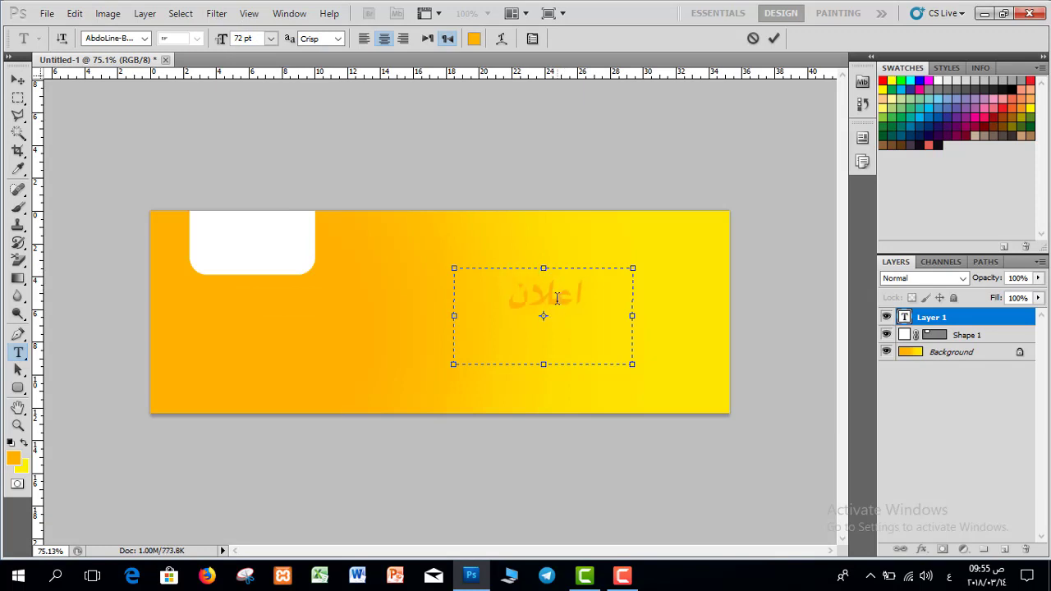
# - Recolor the text "اعلان" white (ffffff) and commit the text edit
pyautogui.hotkey('ctrl', 'a')
pyautogui.click(473, 39)
pyautogui.moveTo(566, 312); pyautogui.dragTo(411, 188)
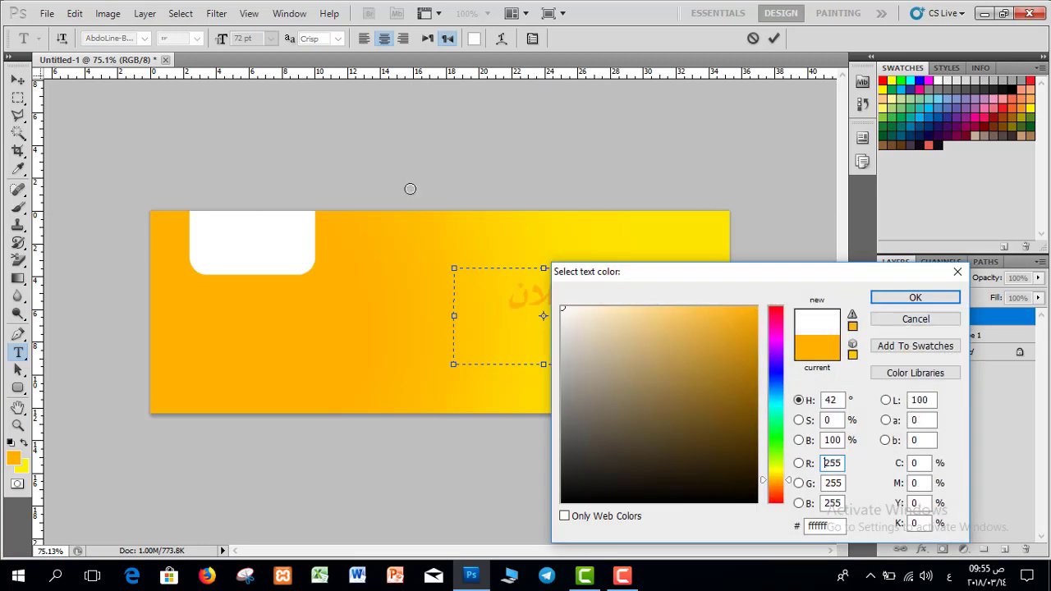
pyautogui.click(893, 289)
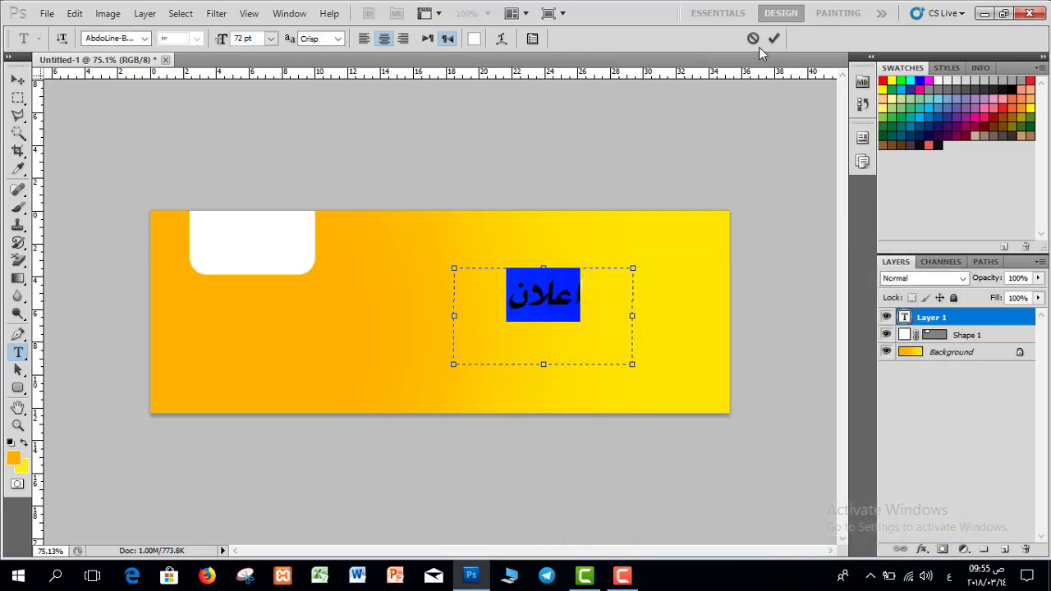
pyautogui.click(774, 39)
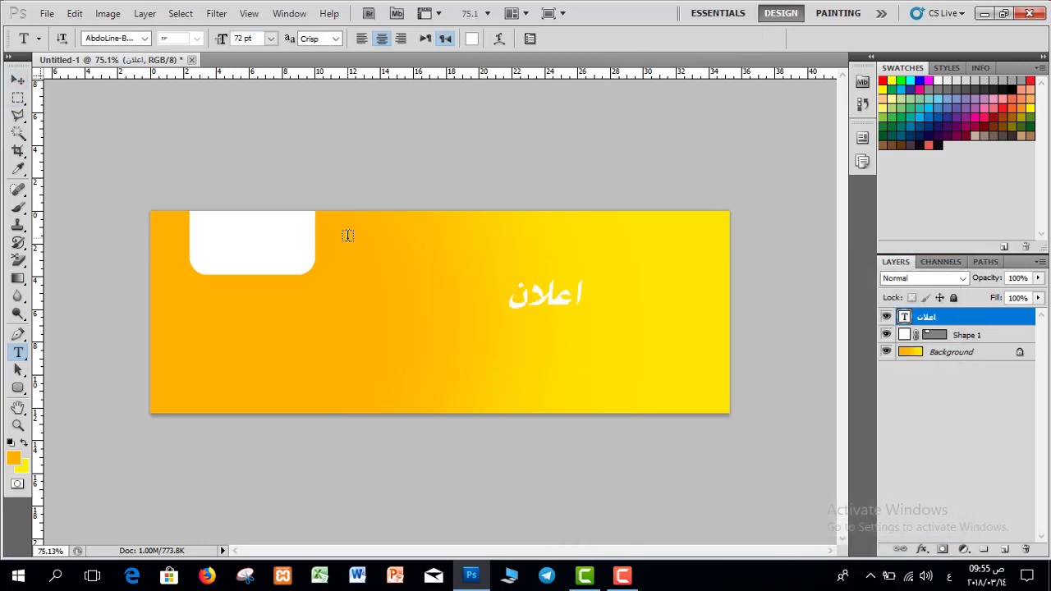
# - Recolor the word "اعلان" with the red swatch and commit the text edit
pyautogui.doubleClick(541, 302)
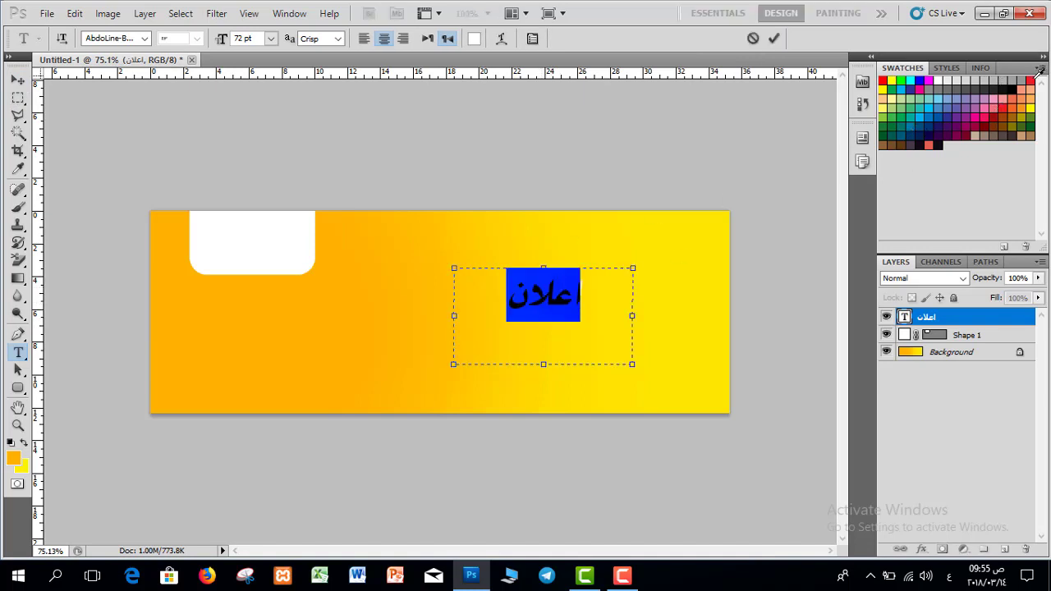
pyautogui.click(1031, 79)
pyautogui.click(772, 38)
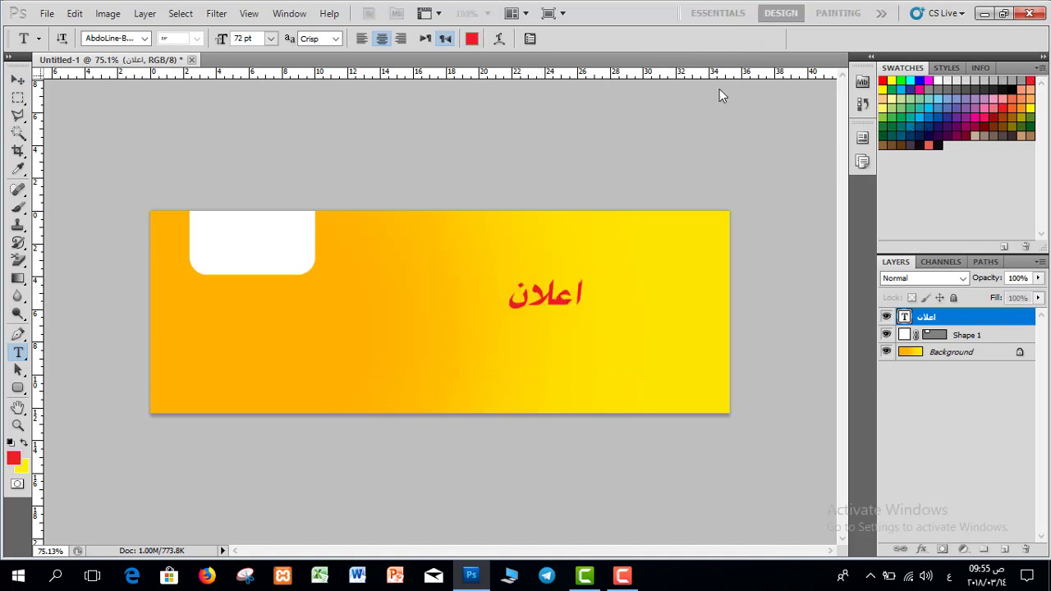
# - Move the red "اعلان" text onto the white rounded rectangle, nudge it slightly down and deselect it
pyautogui.click(18, 79)
pyautogui.moveTo(568, 296); pyautogui.dragTo(282, 239)
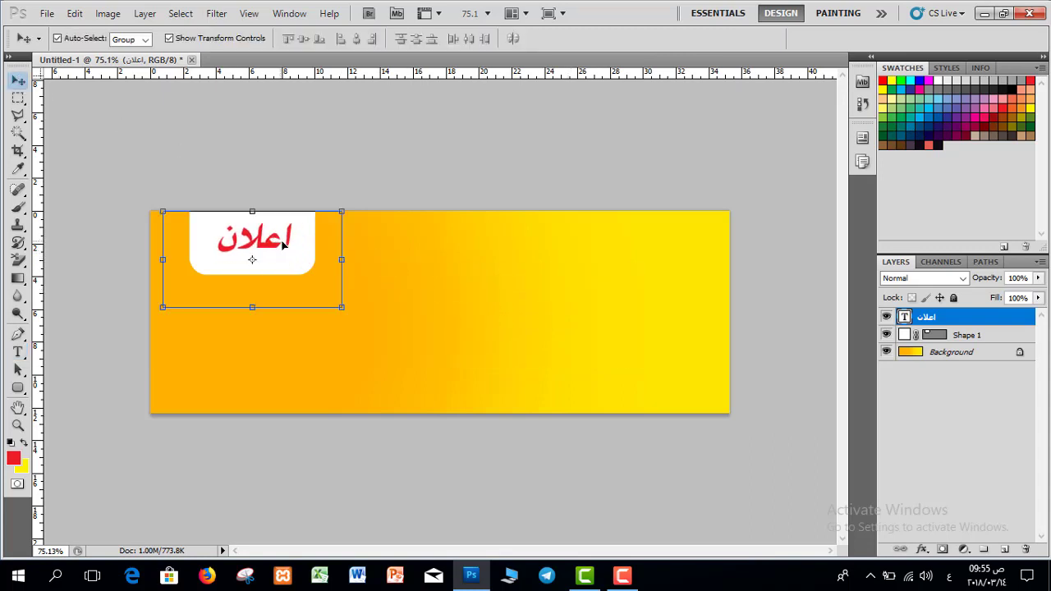
pyautogui.press('Down')
pyautogui.press('Down')
pyautogui.press('Down')
pyautogui.press('Down')
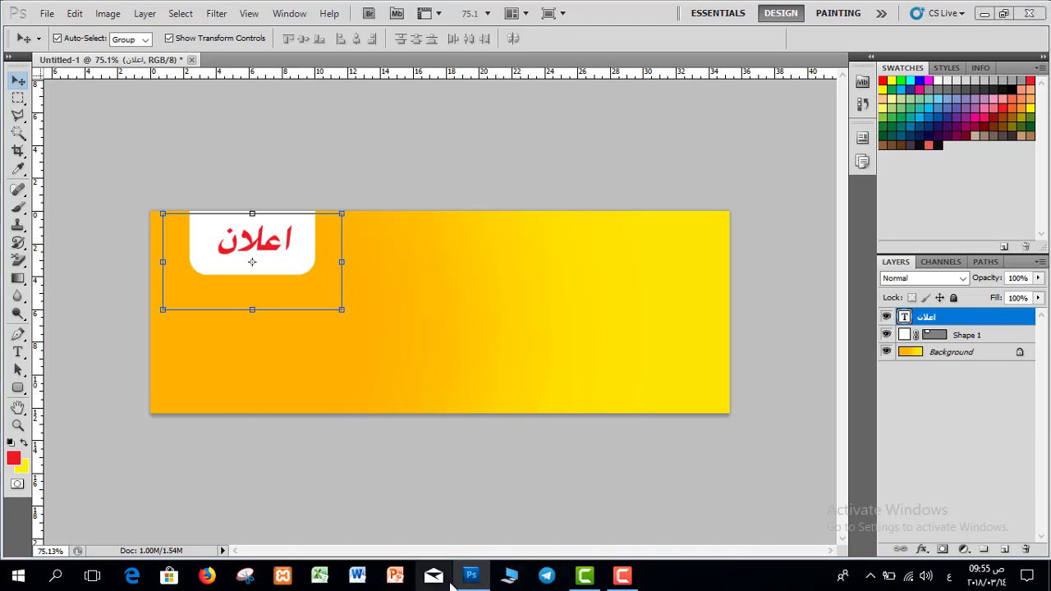
pyautogui.click(465, 436)
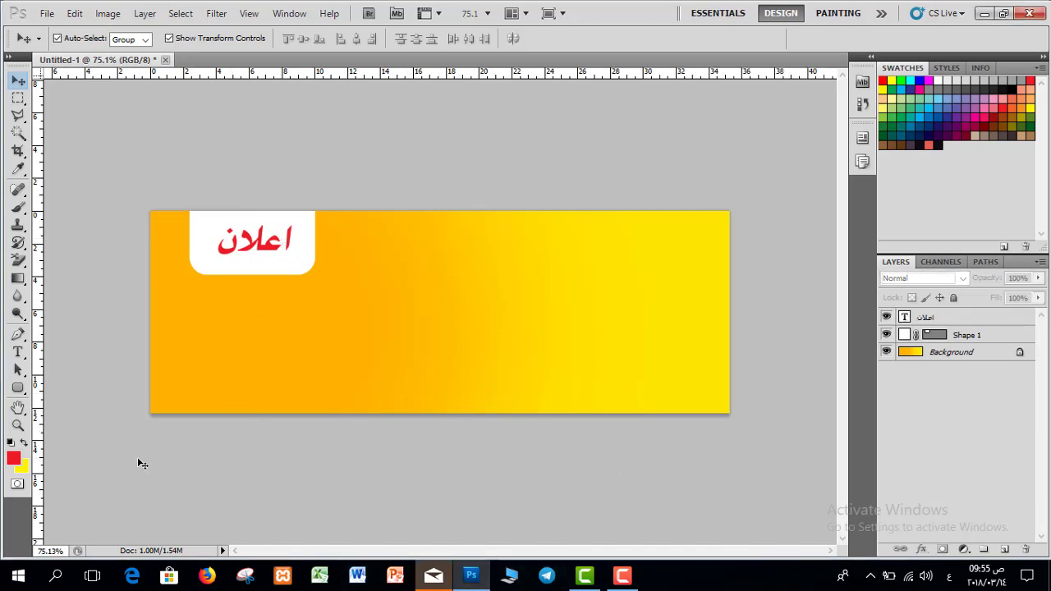
# - Draw a wide, square-cornered rectangle across the lower left of the banner, from its left edge to just past the middle
pyautogui.moveTo(18, 387); pyautogui.dragTo(82, 389)
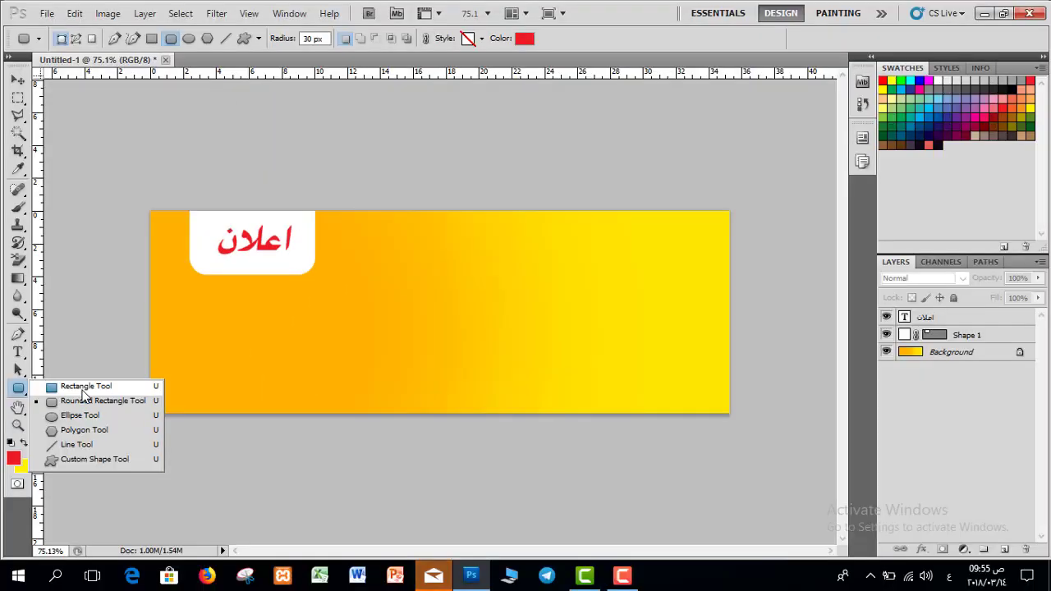
pyautogui.click(82, 384)
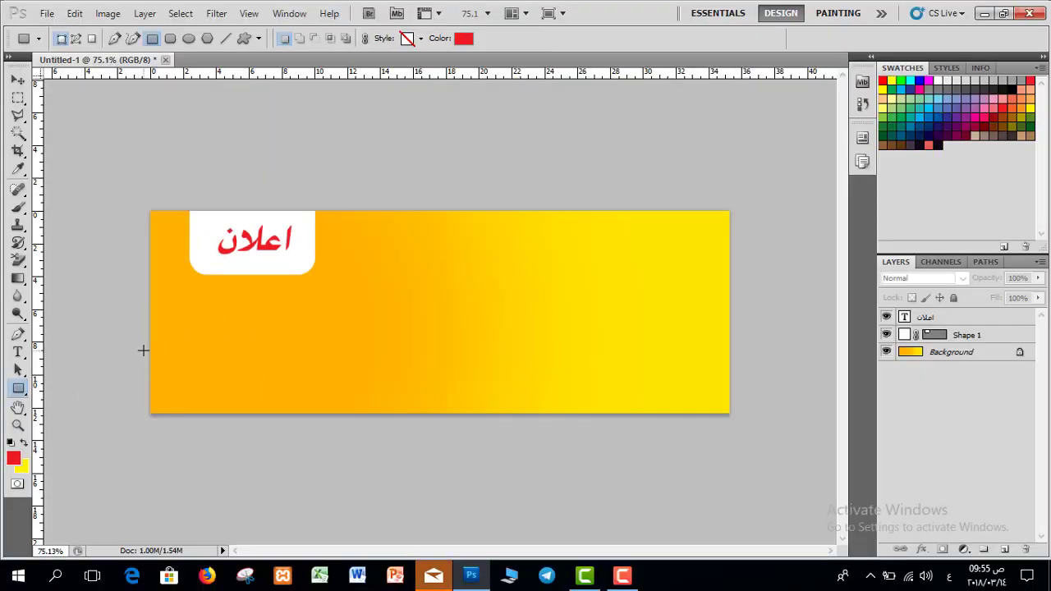
pyautogui.moveTo(145, 352); pyautogui.dragTo(463, 403)
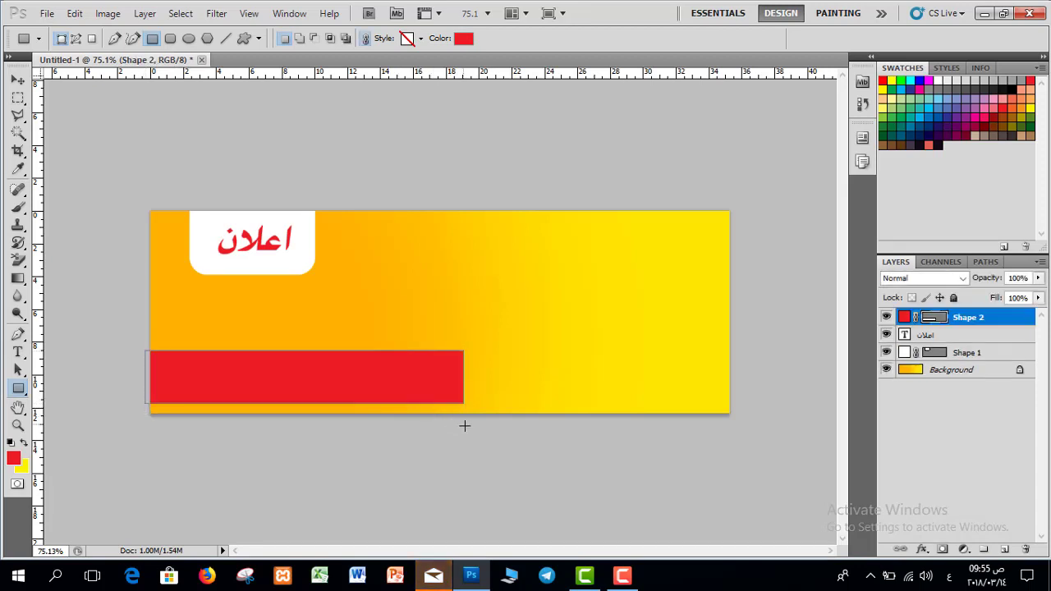
# - Change the lower rectangle's fill to dark maroon (7a0026) and shift it left and slightly up, extending past the canvas edge
pyautogui.doubleClick(905, 319)
pyautogui.click(973, 129)
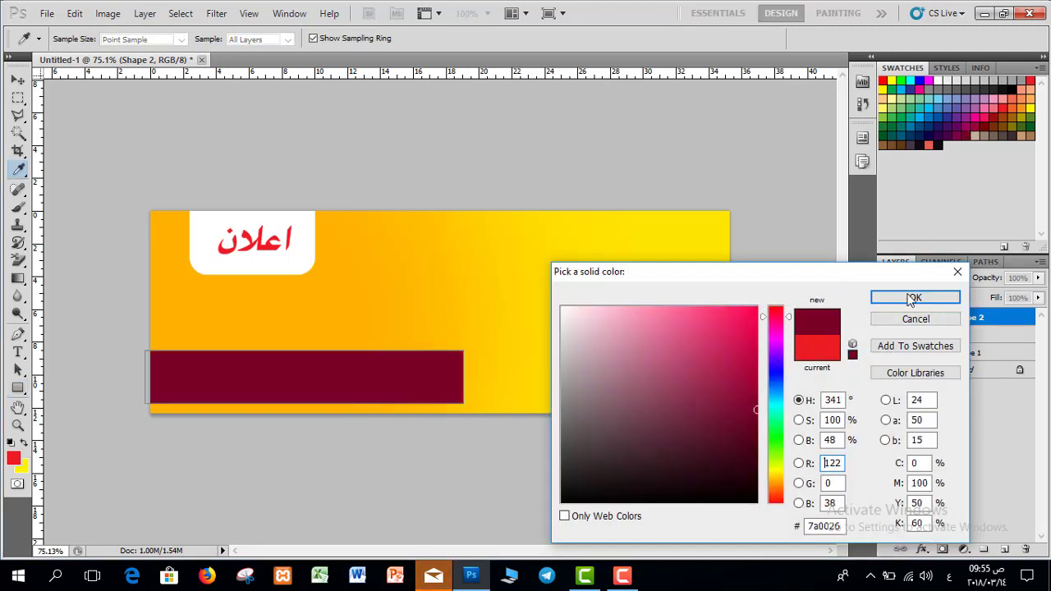
pyautogui.moveTo(790, 272); pyautogui.dragTo(758, 113)
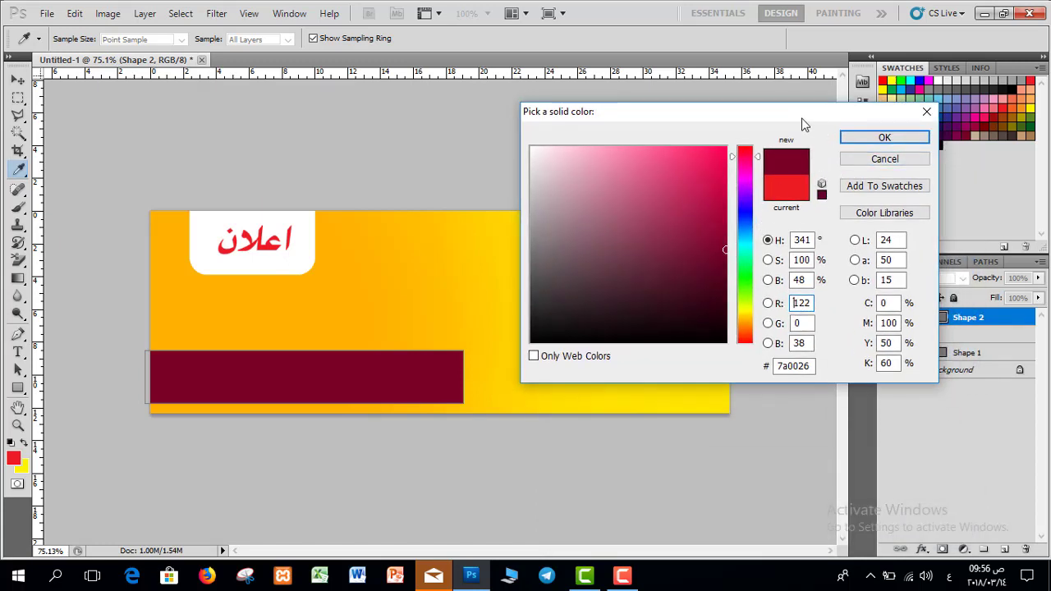
pyautogui.moveTo(802, 112); pyautogui.dragTo(721, 115)
pyautogui.click(811, 142)
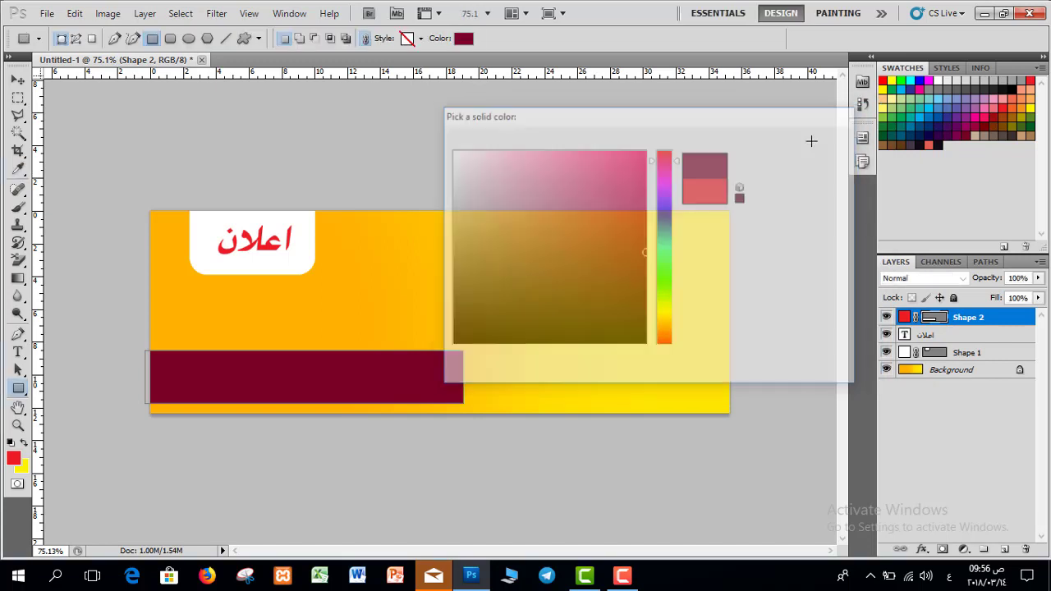
pyautogui.click(18, 80)
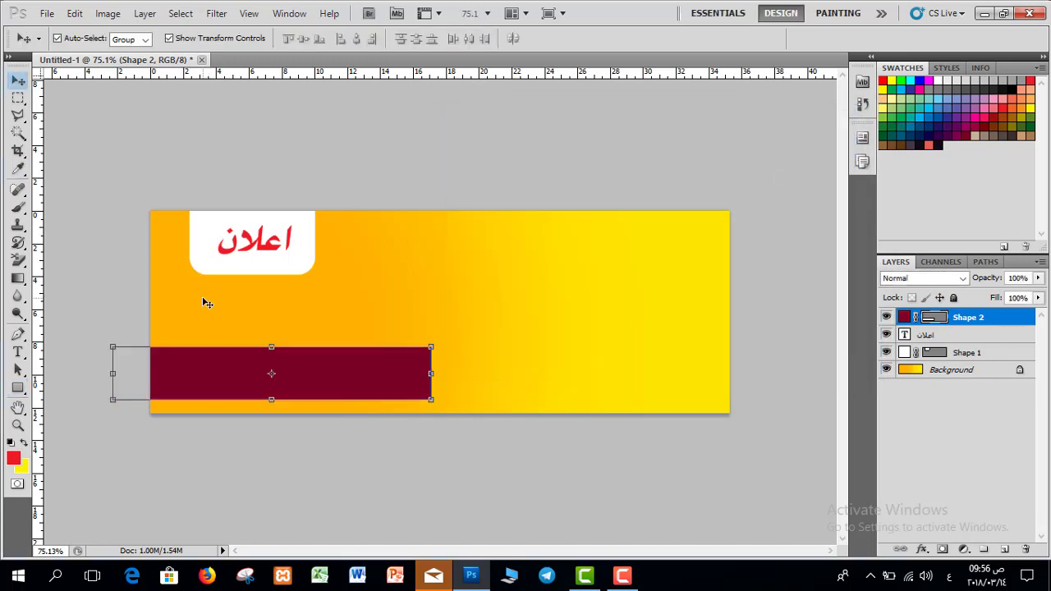
pyautogui.moveTo(327, 387)
pyautogui.mouseDown()
pyautogui.moveTo(312, 364)
pyautogui.moveTo(326, 369)
pyautogui.mouseUp()
# - Add a wide text box above the maroon bar, toward the banner's right side, reading "مطلوب وظيفة عمل" at 72 pt
pyautogui.click(18, 353)
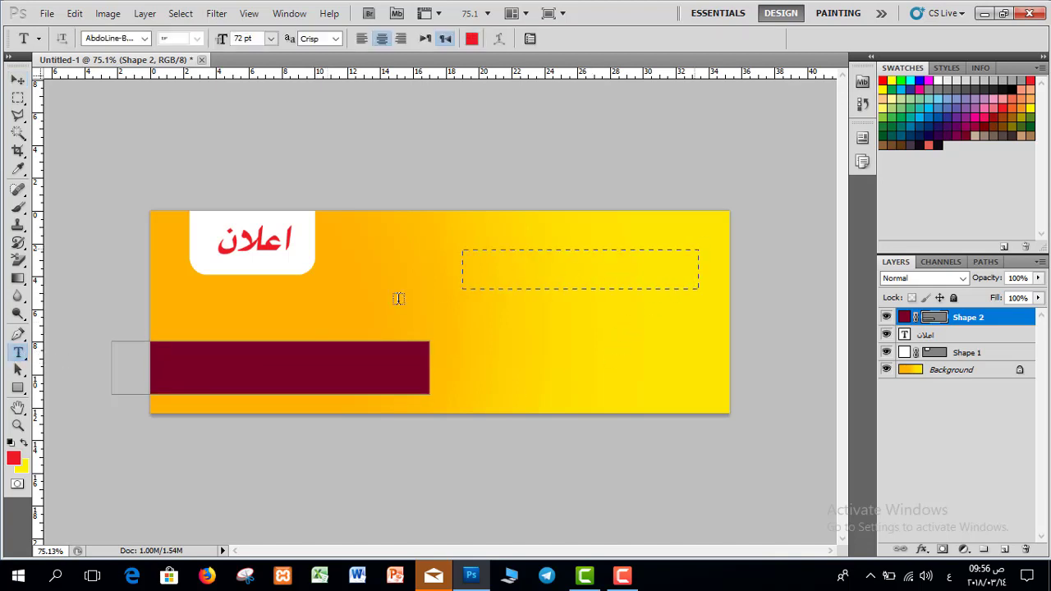
pyautogui.moveTo(398, 298); pyautogui.dragTo(363, 319)
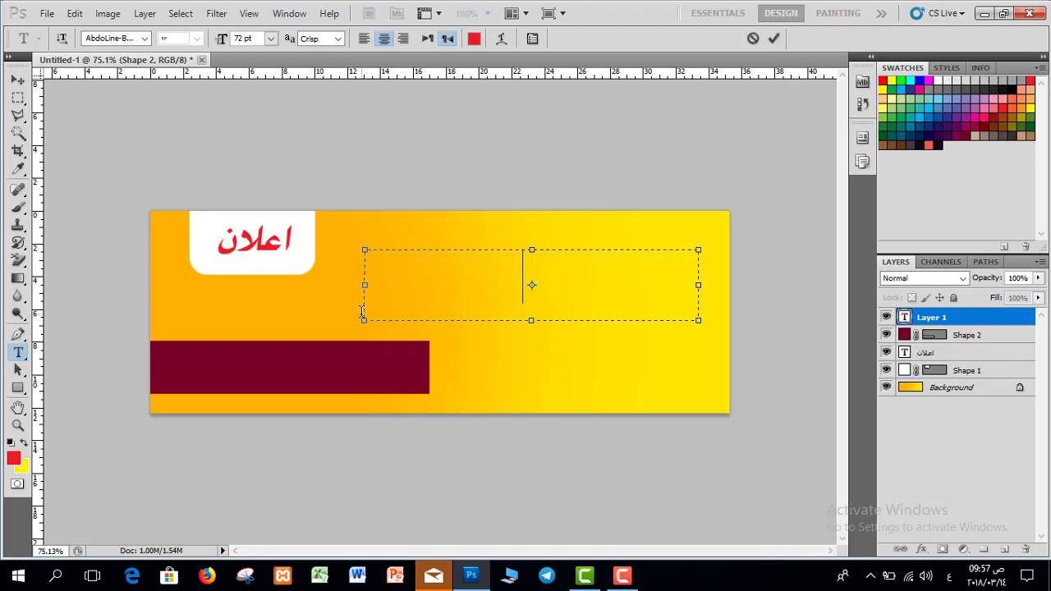
pyautogui.write('مطبوب')
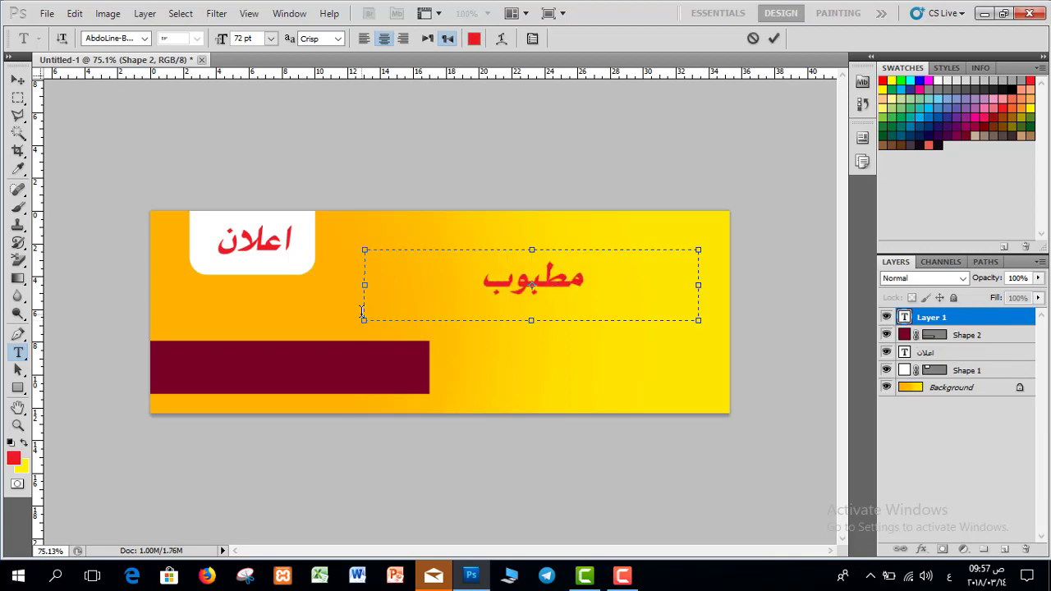
pyautogui.press('BackSpace')
pyautogui.press('BackSpace')
pyautogui.press('BackSpace')
pyautogui.write('ل')
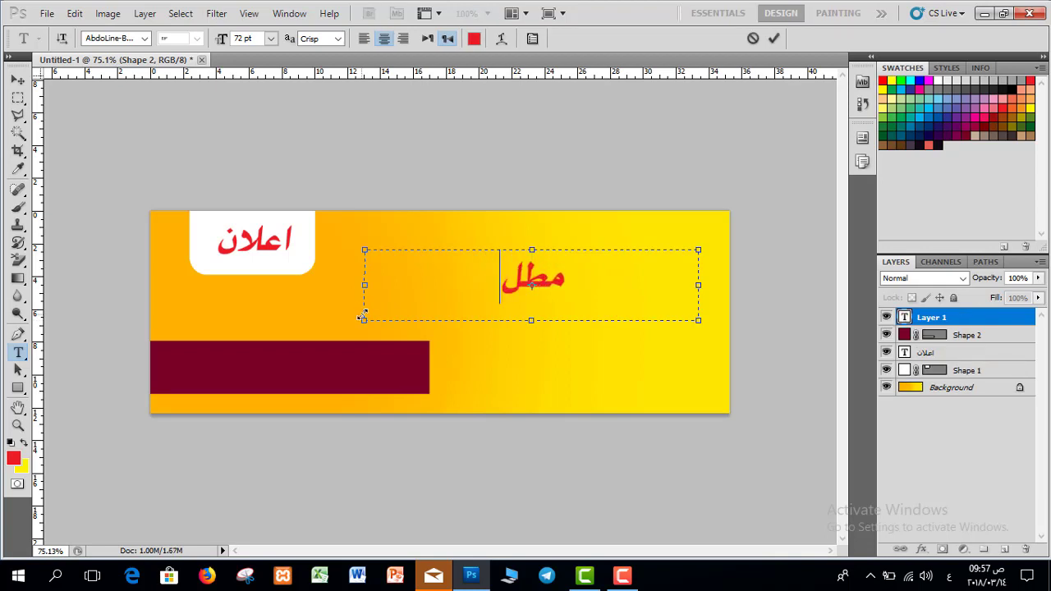
pyautogui.write('وب وظ')
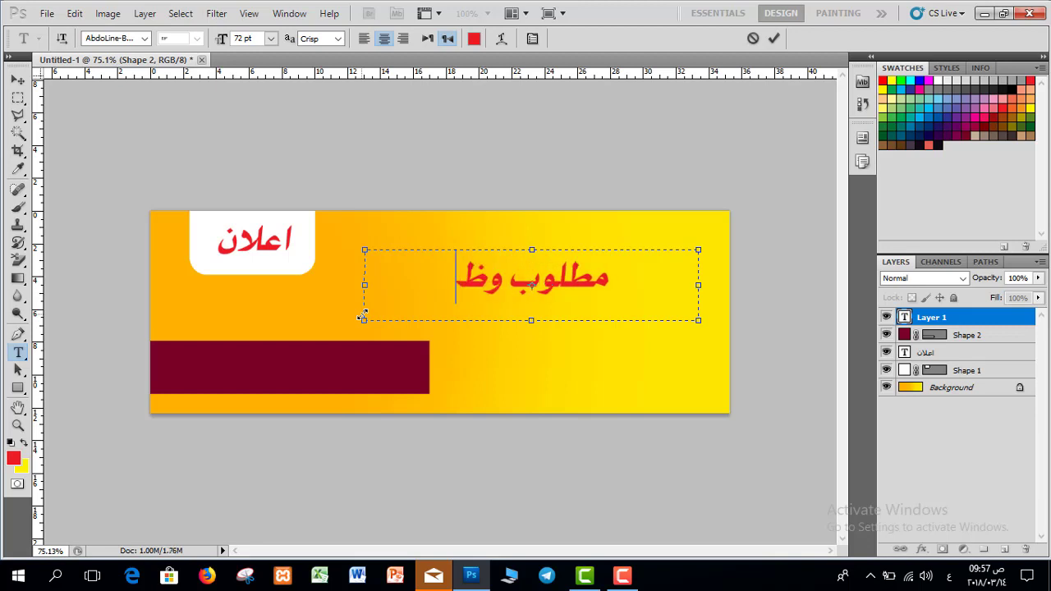
pyautogui.write('يفة عمل')
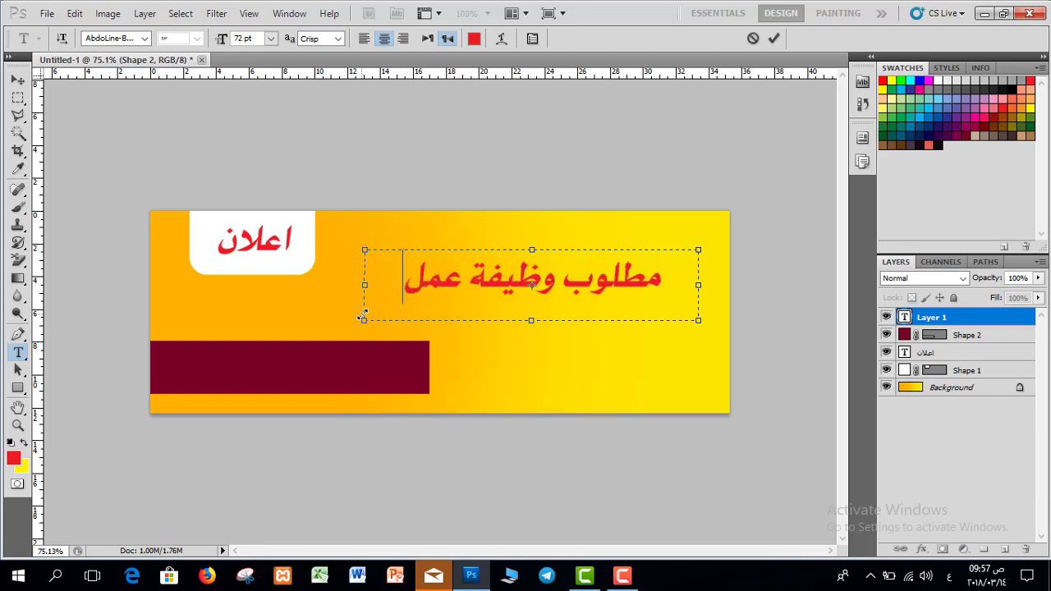
# - Recolor the whole "مطلوب وظيفة عمل" text white (ffffff) and commit the edit
pyautogui.hotkey('ctrl', 'a')
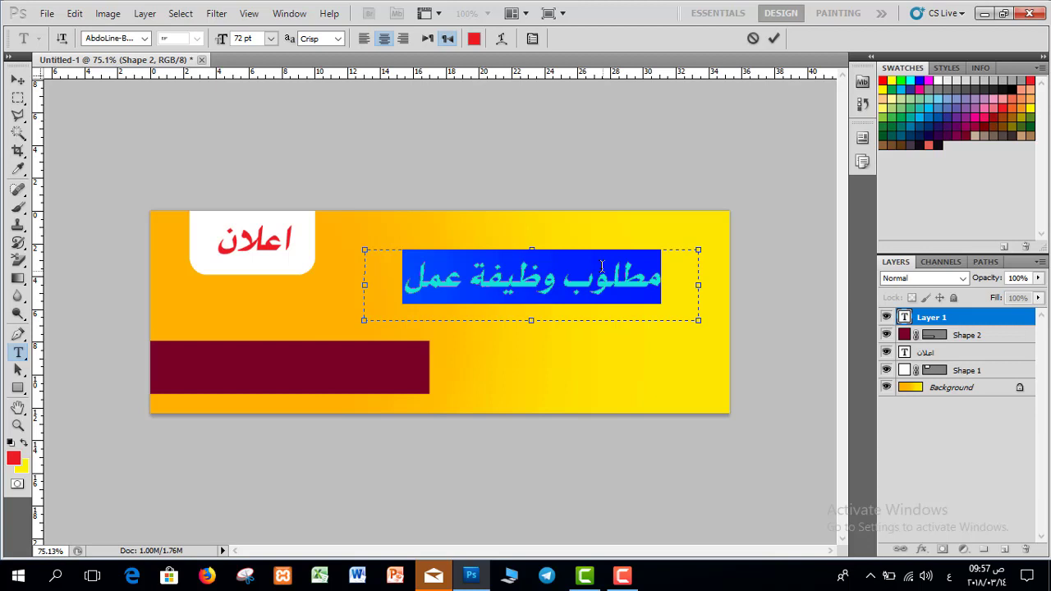
pyautogui.click(474, 39)
pyautogui.click(452, 151)
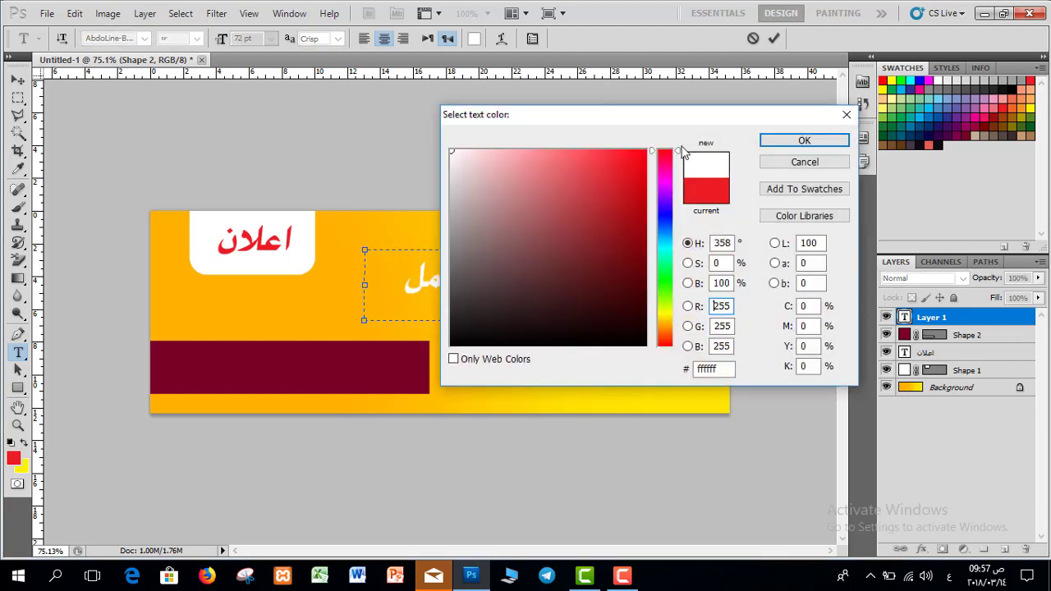
pyautogui.click(802, 142)
pyautogui.click(773, 39)
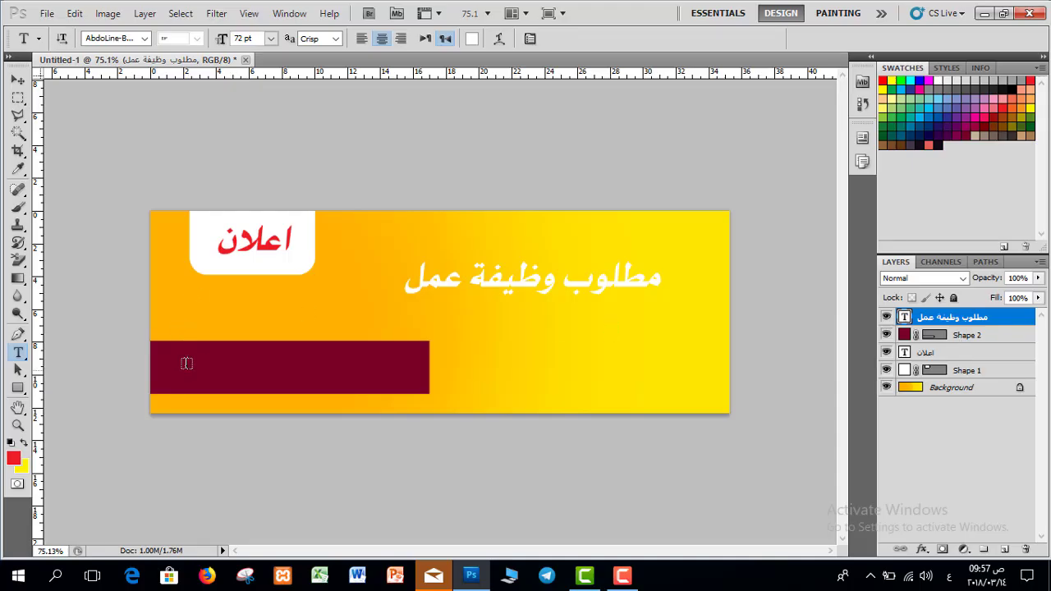
# - Move the "مطلوب وظيفة عمل" text onto the maroon bar, nudge it slightly up and left, and deselect it
pyautogui.press('v')
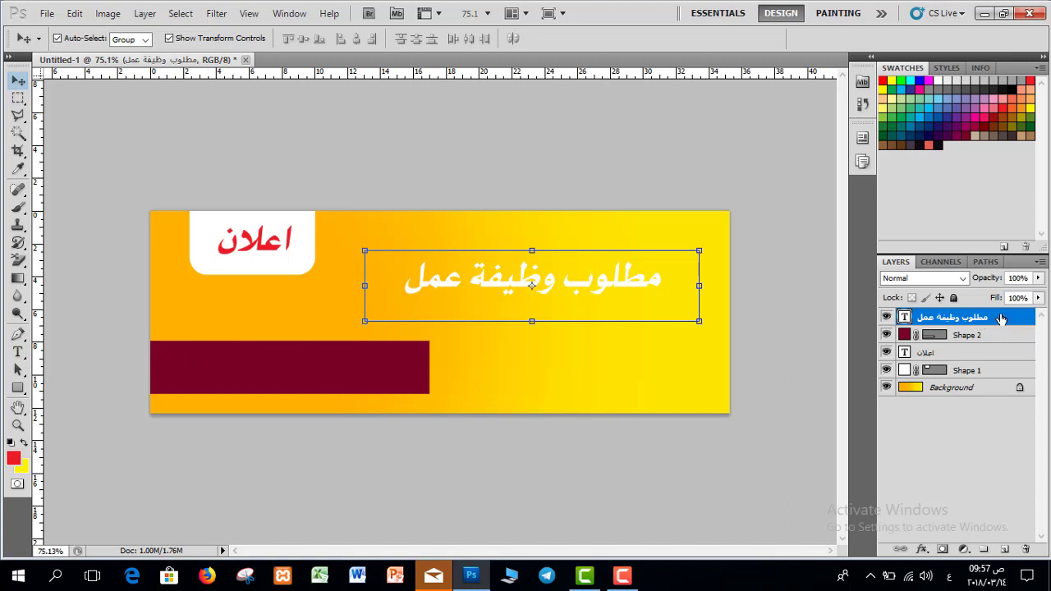
pyautogui.moveTo(648, 281); pyautogui.dragTo(402, 369)
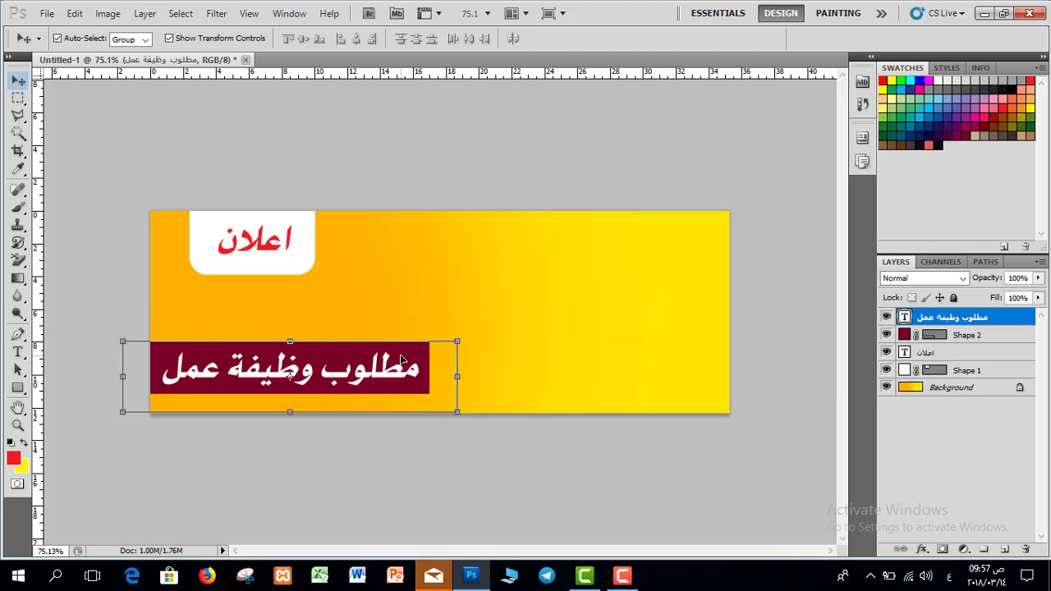
pyautogui.press('Up')
pyautogui.press('Up')
pyautogui.press('Left')
pyautogui.press('Left')
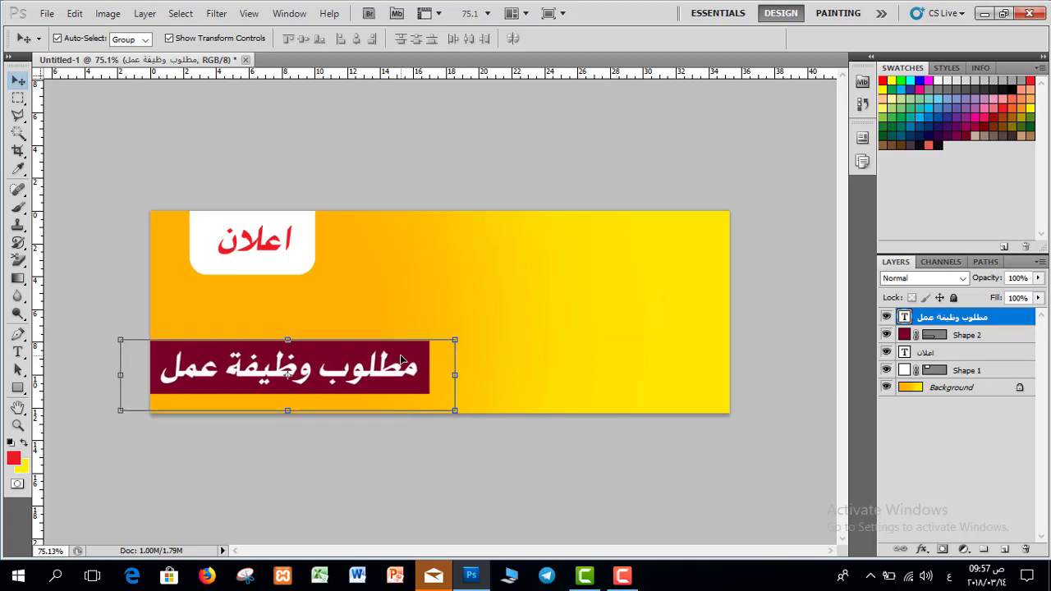
pyautogui.click(450, 206)
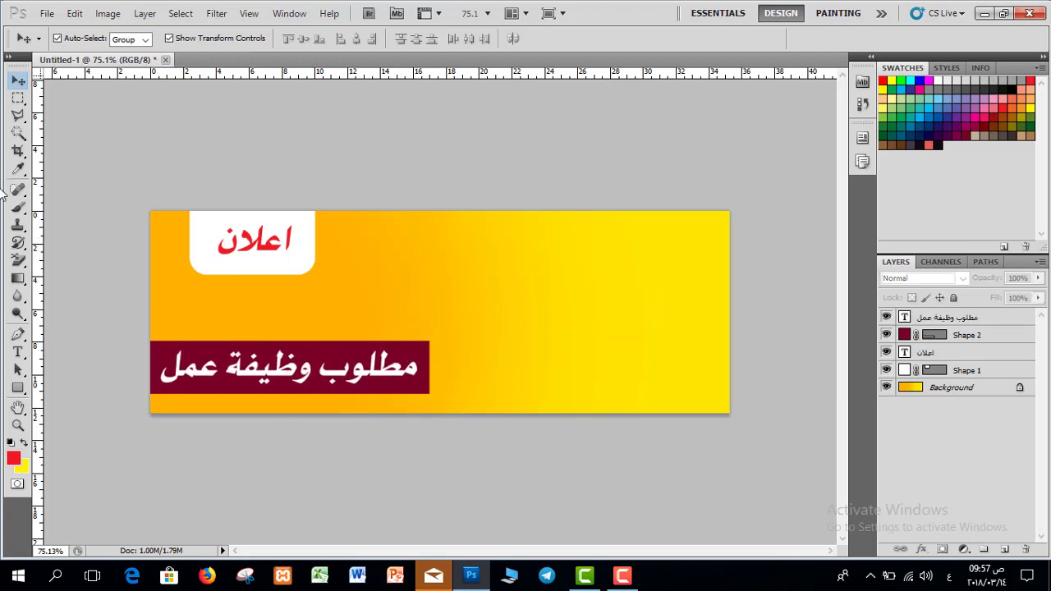
# - Add a text box in the banner's upper right reading "مطلوب مصمم يجيد العمل على برامج الحاسوب التالية"
pyautogui.click(17, 352)
pyautogui.moveTo(518, 296); pyautogui.dragTo(396, 338)
pyautogui.write('م')
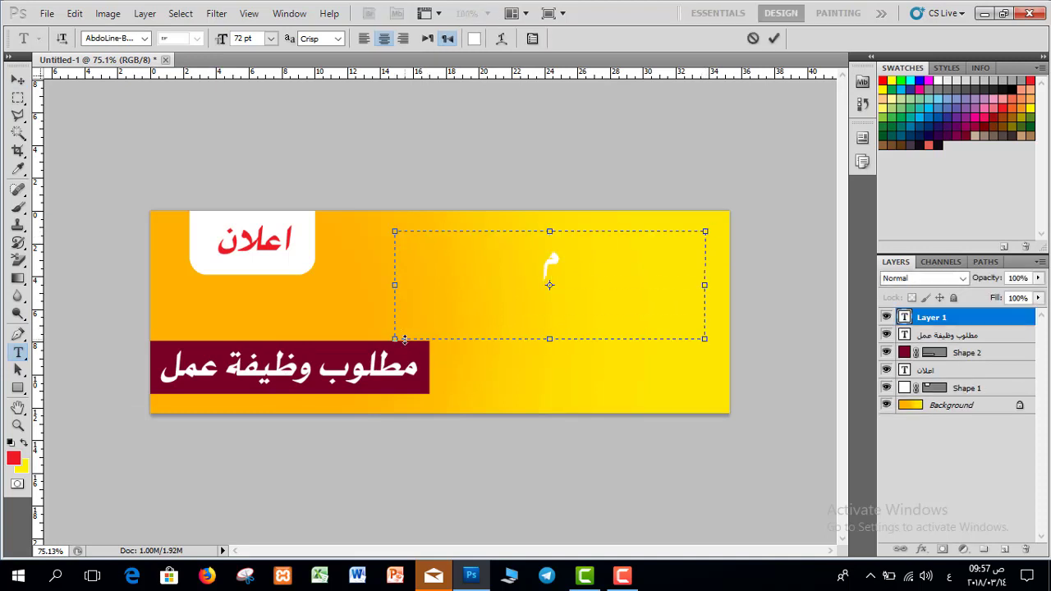
pyautogui.write('طلوب ')
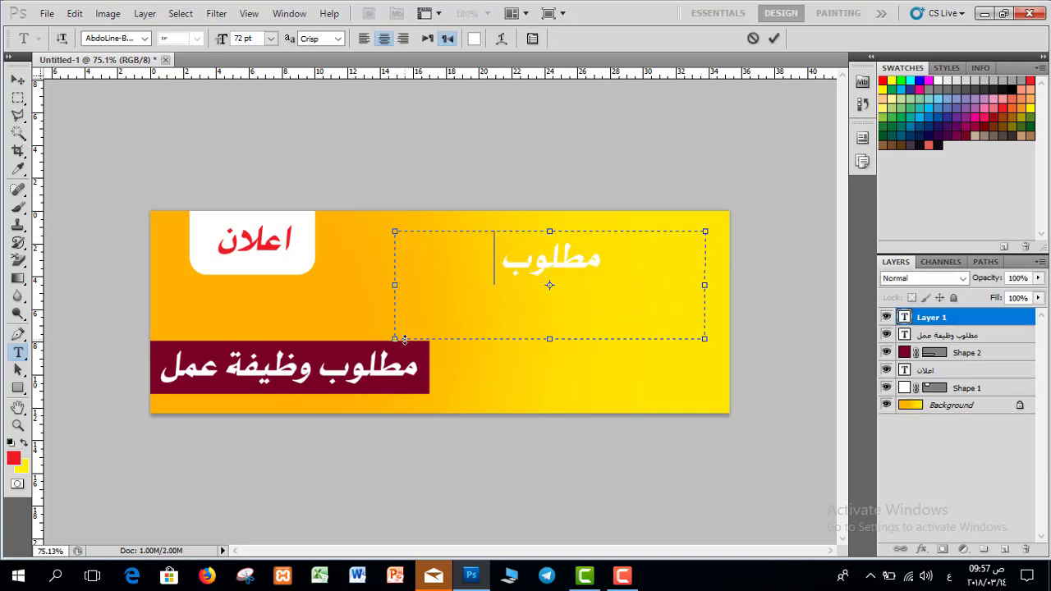
pyautogui.write('مصمم')
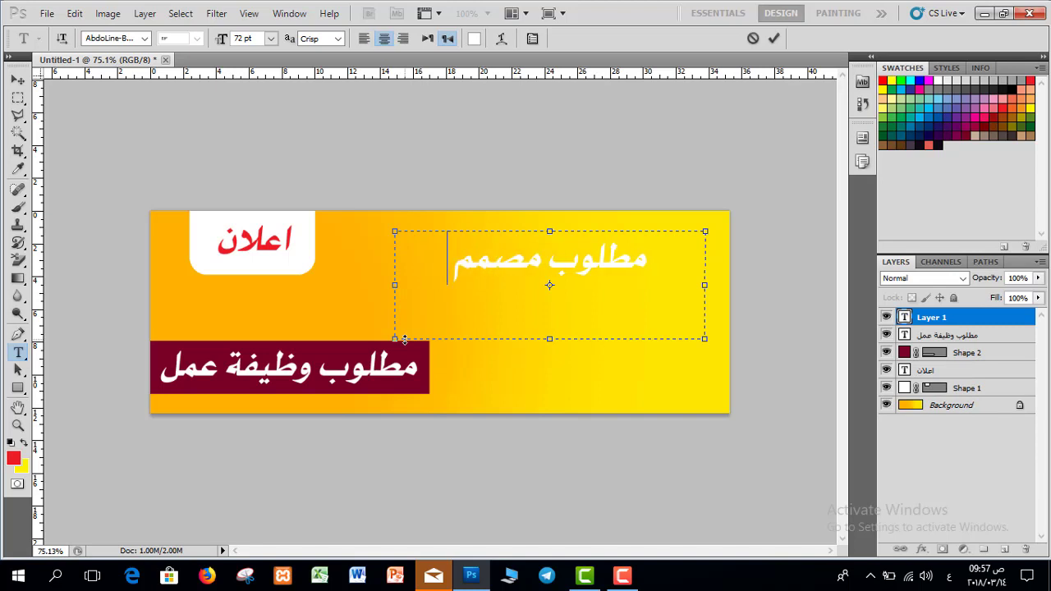
pyautogui.write(' يجيد ال')
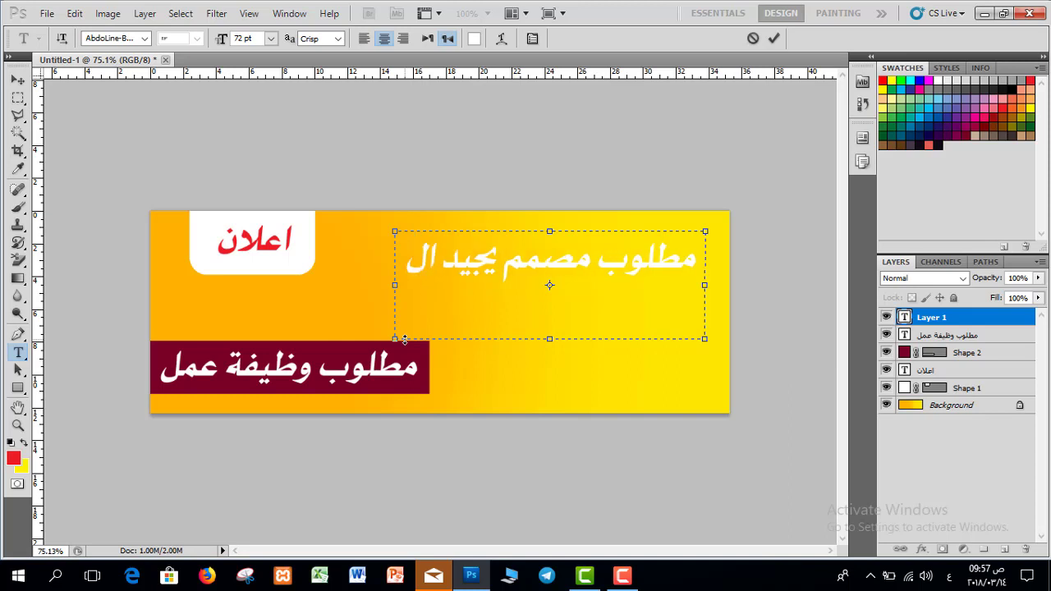
pyautogui.write('عمل على')
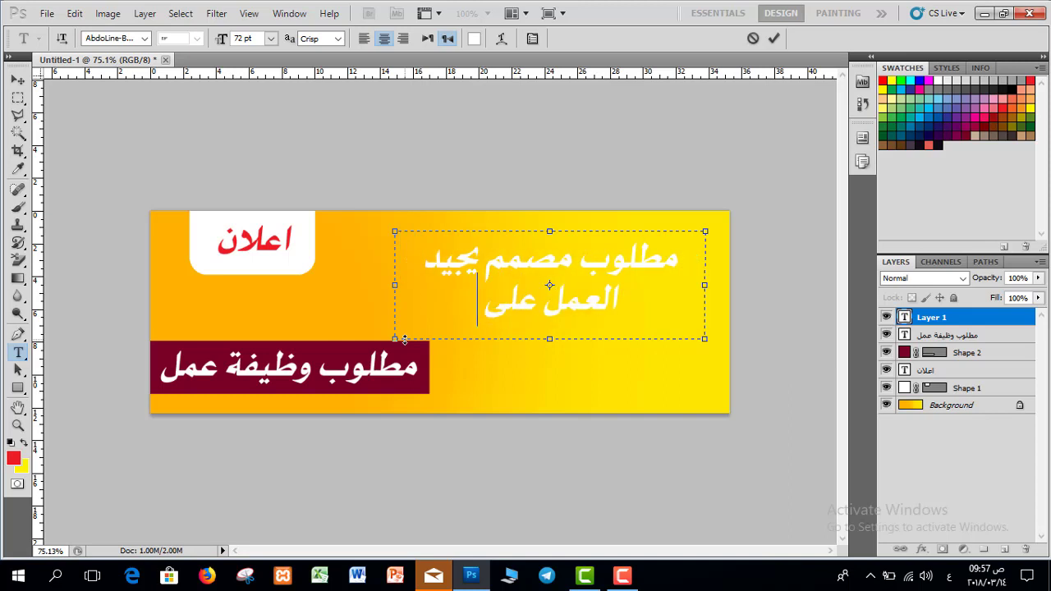
pyautogui.write(' برامج ال')
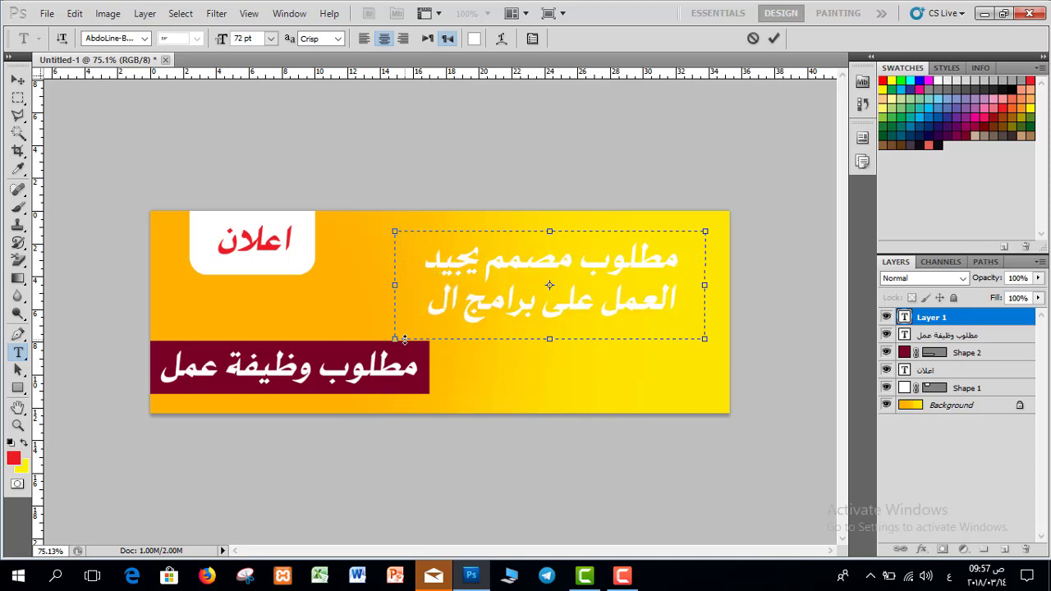
pyautogui.write('حاس')
pyautogui.press('BackSpace')
pyautogui.press('BackSpace')
pyautogui.press('BackSpace')
pyautogui.press('BackSpace')
pyautogui.press('BackSpace')
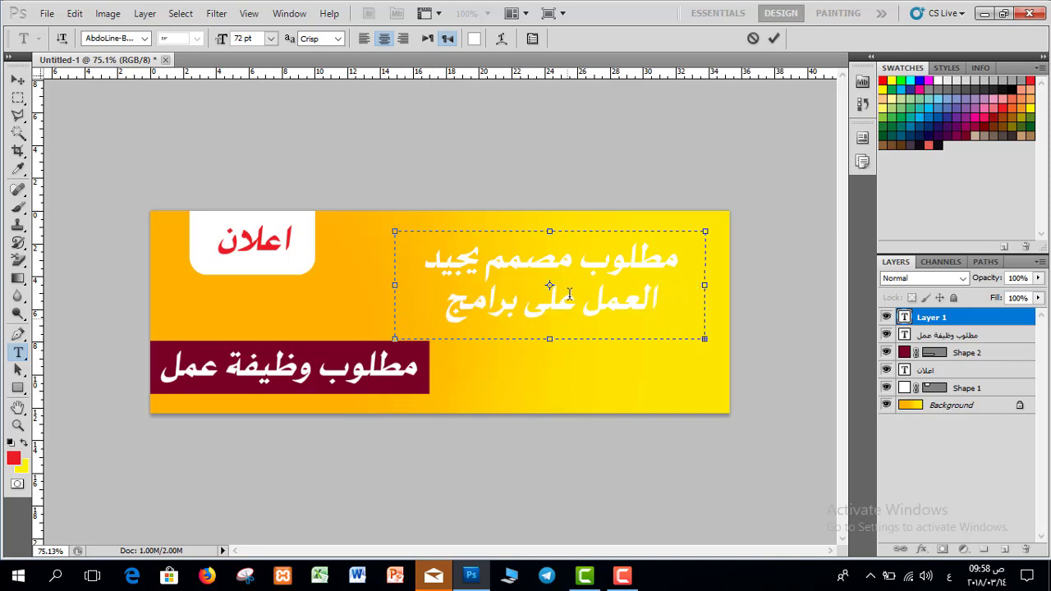
# - Reduce the whole new paragraph's font size to 62 pt and commit the text
pyautogui.hotkey('ctrl', 'a')
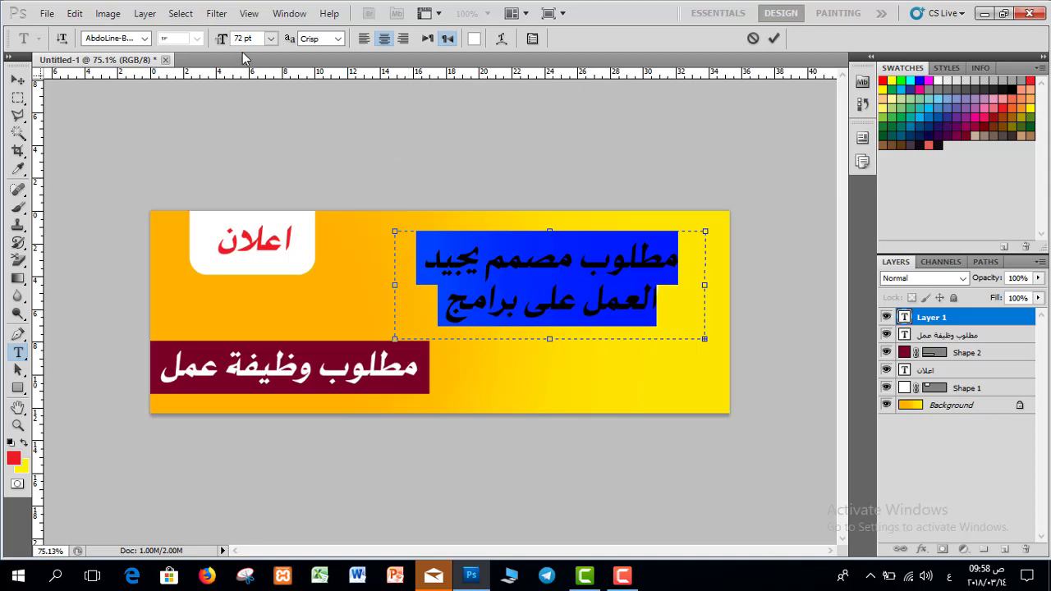
pyautogui.scroll(-5, 240, 37)
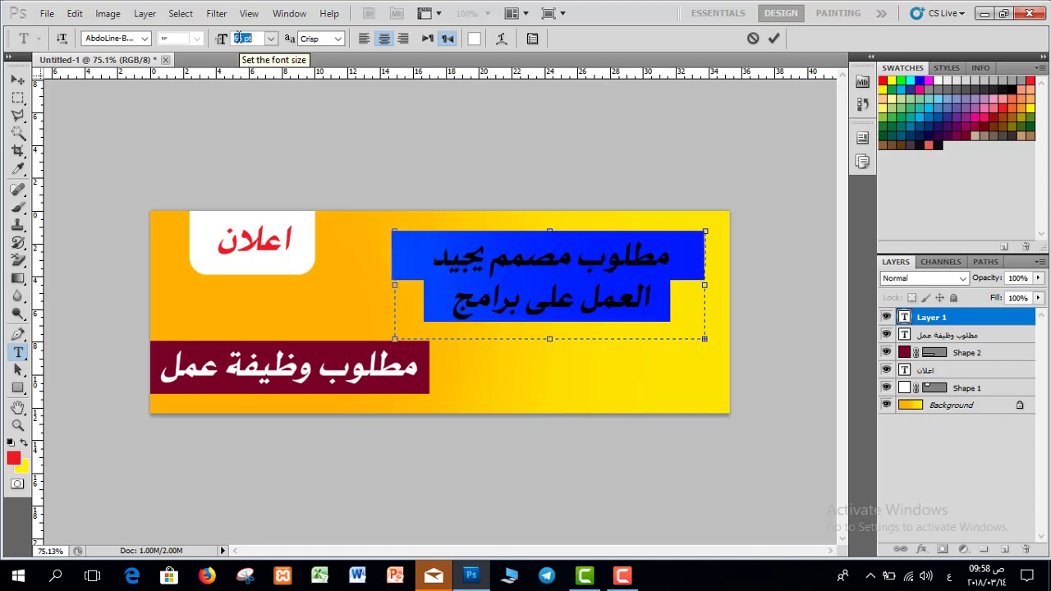
pyautogui.scroll(-2, 240, 38)
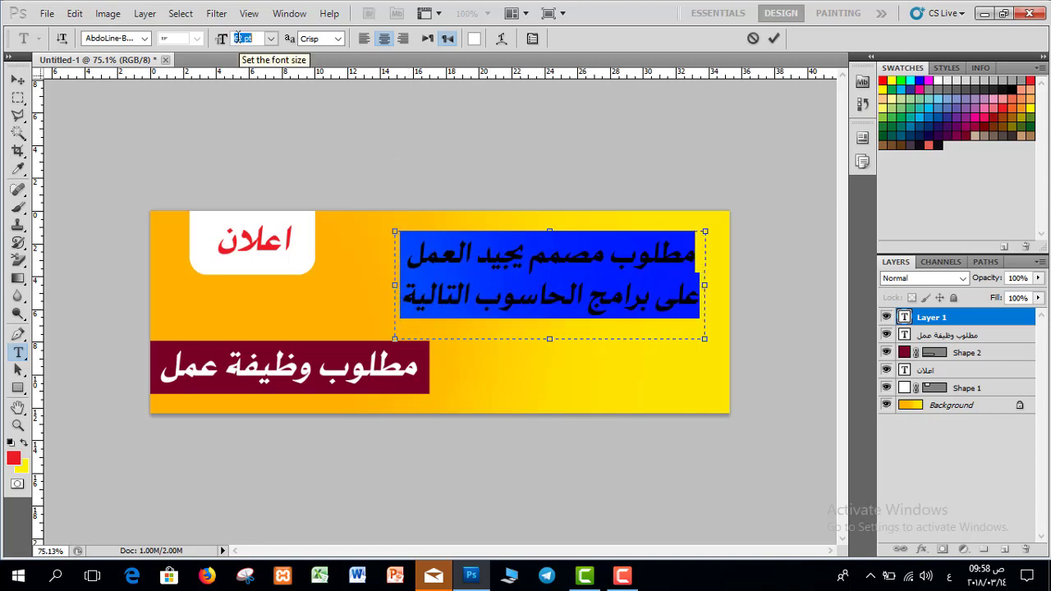
pyautogui.click(773, 38)
# - Recolor the entire two-line paragraph with the dark maroon sampled from the lower bar, and commit the edit
pyautogui.doubleClick(638, 294)
pyautogui.hotkey('ctrl', 'a')
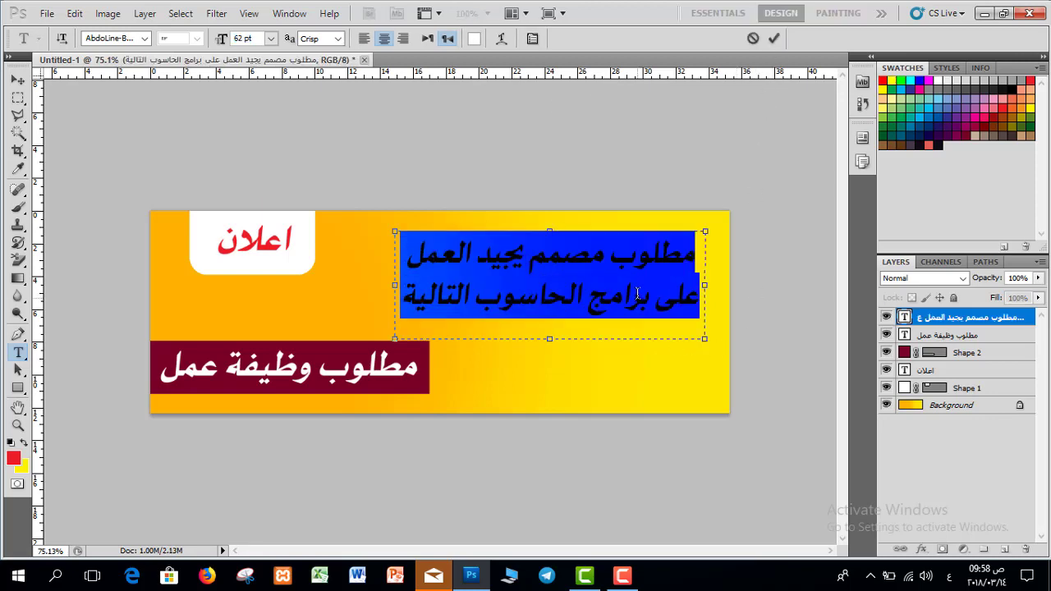
pyautogui.click(474, 38)
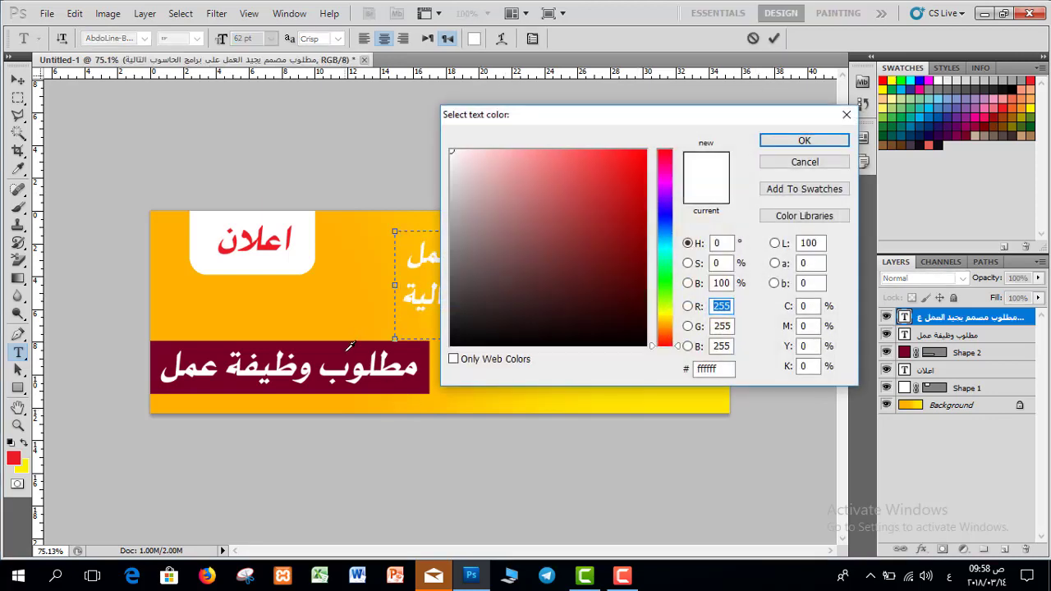
pyautogui.click(428, 343)
pyautogui.click(799, 141)
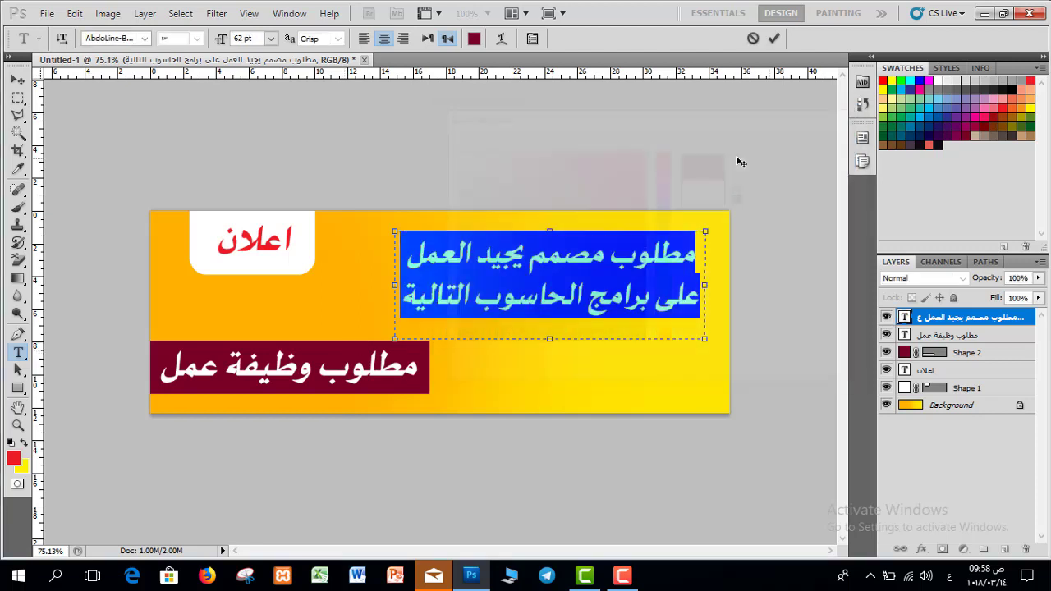
pyautogui.click(772, 40)
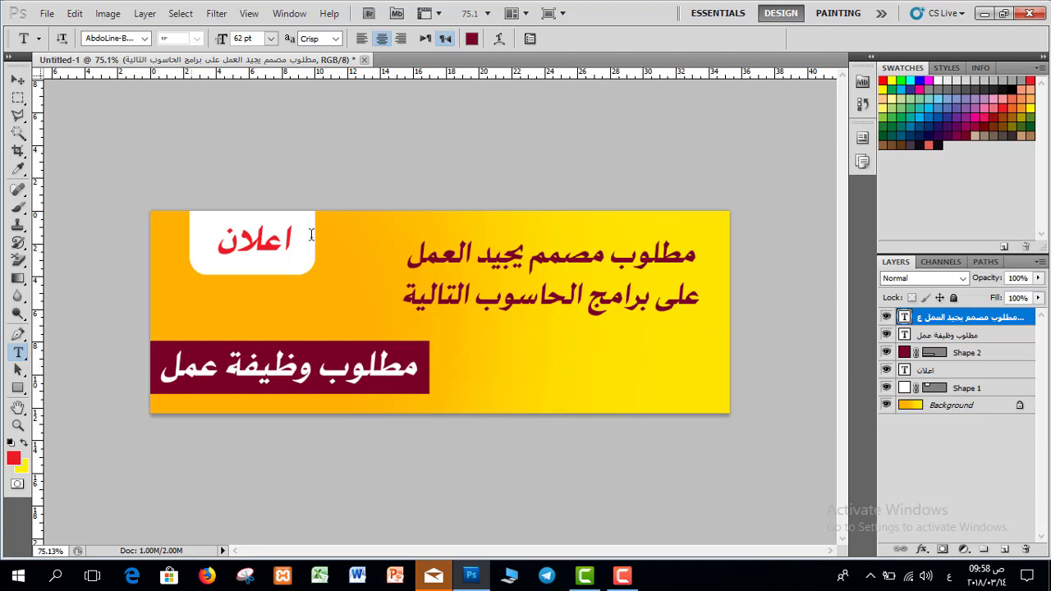
# - Replace the word "الحاسوب" in the two-line paragraph with "التصميم" and commit the edit
pyautogui.doubleClick(534, 306)
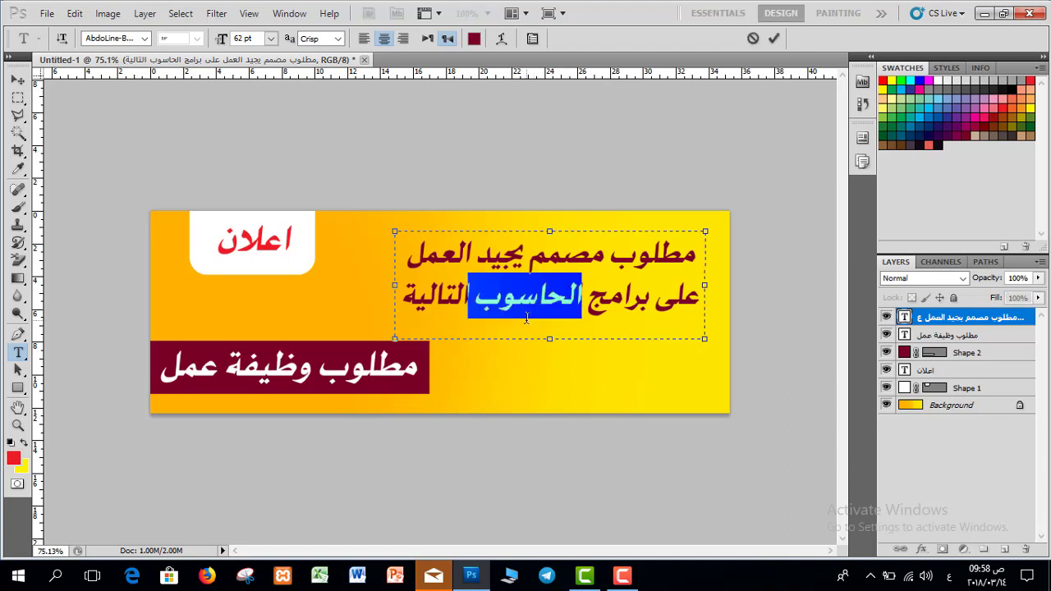
pyautogui.press('BackSpace')
pyautogui.write('التصميم')
pyautogui.hotkey('ctrl', 'Return')
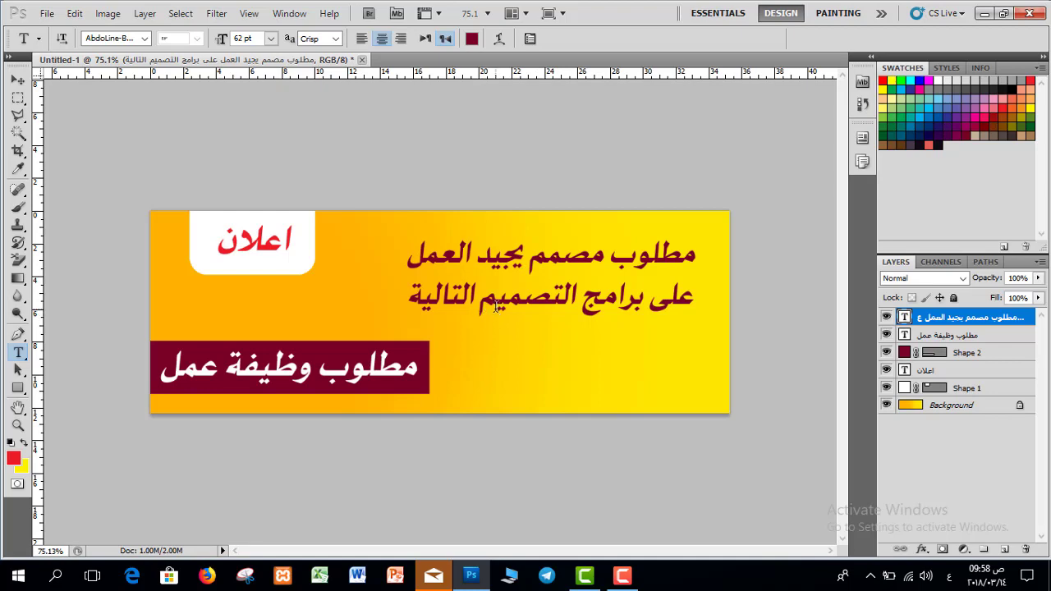
# - Open the image ايكونات.png from Documents and activate the Move tool
pyautogui.click(47, 13)
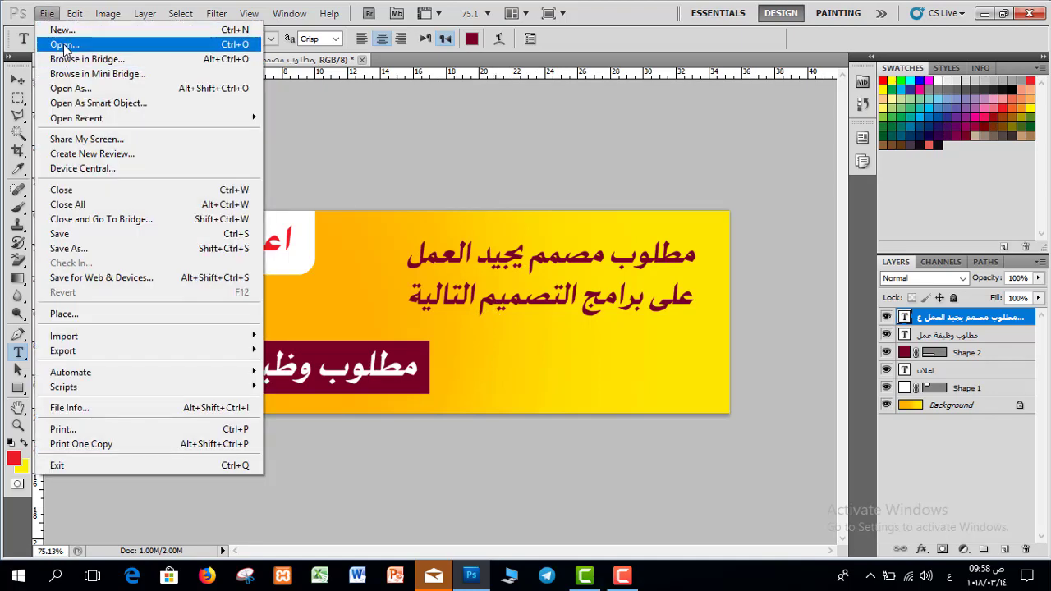
pyautogui.click(58, 45)
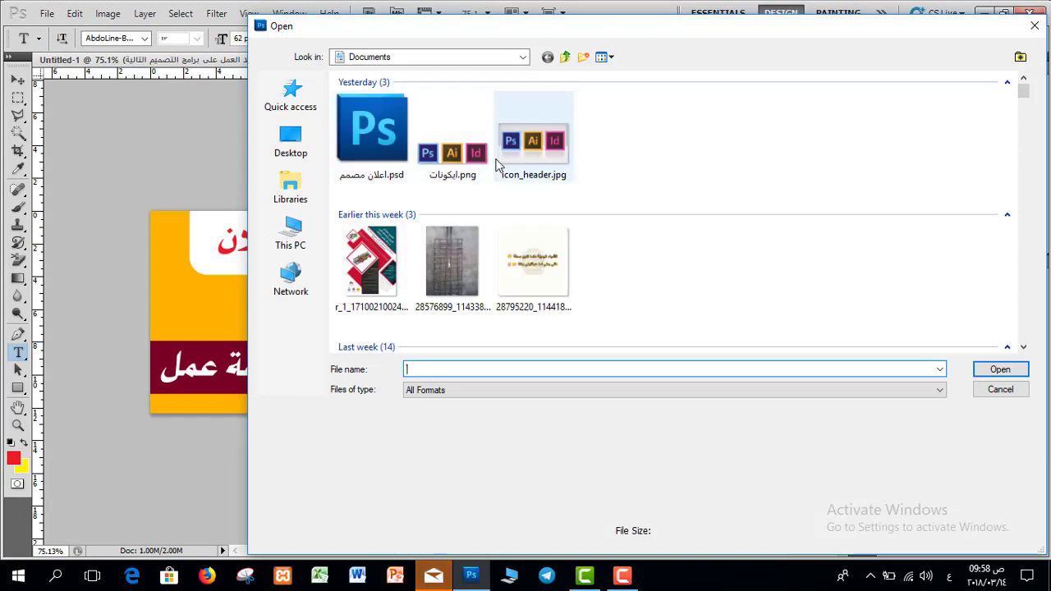
pyautogui.click(447, 158)
pyautogui.doubleClick(447, 158)
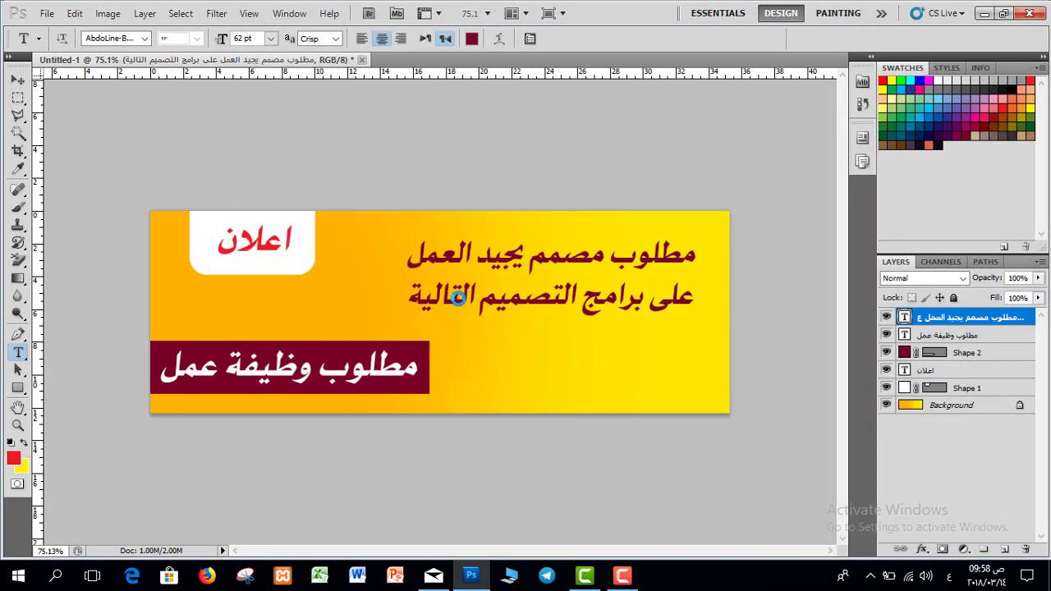
pyautogui.click(18, 80)
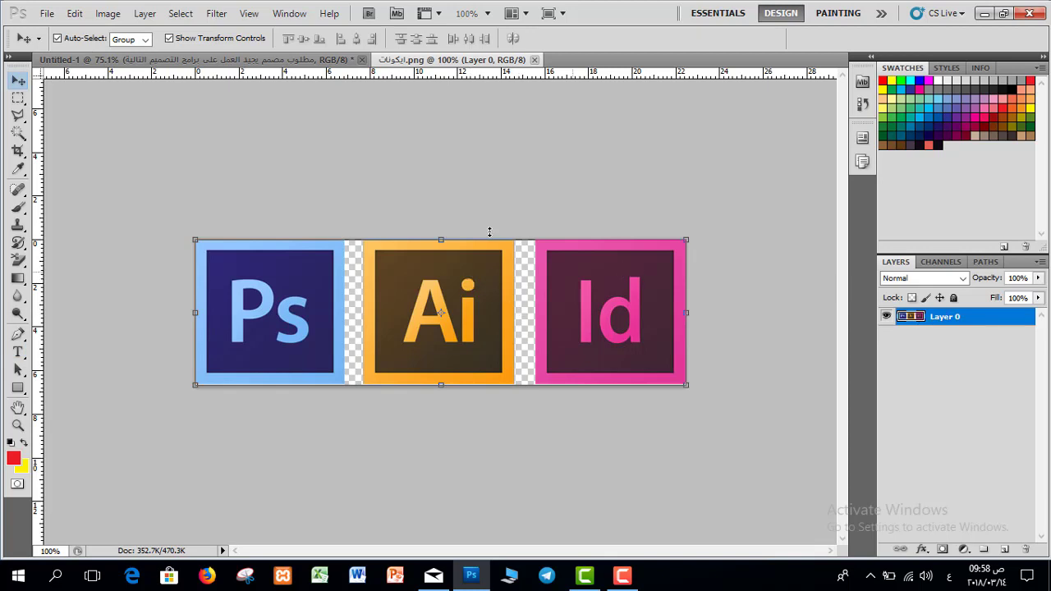
# - Shift the icons layer slightly left and down on its canvas, and bring it back up and right
pyautogui.hotkey('shift', 'Left')
pyautogui.hotkey('shift', 'Left')
pyautogui.hotkey('shift', 'Down')
pyautogui.hotkey('shift', 'Down')
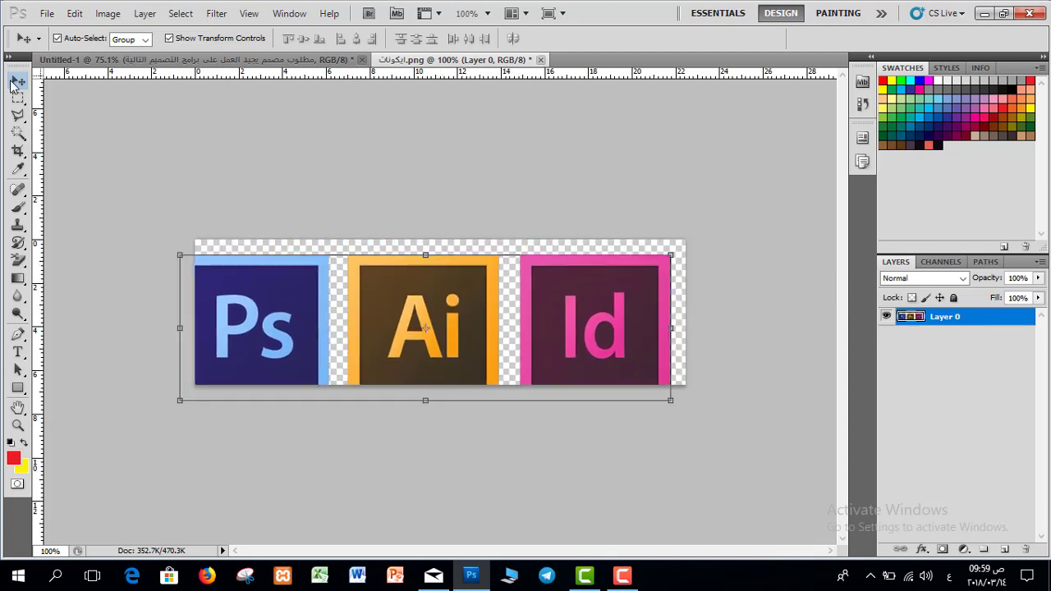
pyautogui.hotkey('shift', 'Up')
pyautogui.hotkey('shift', 'Up')
pyautogui.hotkey('shift', 'Right')
pyautogui.hotkey('shift', 'Right')
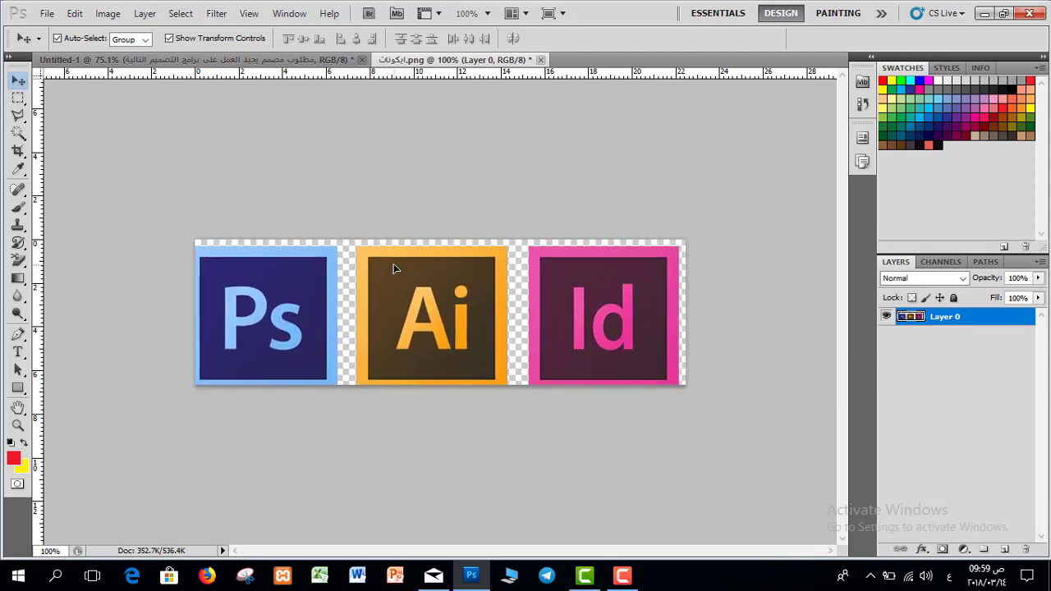
# - Try moving the icons layer directly from its image into the banner, and undo the move in both documents
pyautogui.moveTo(391, 263); pyautogui.dragTo(344, 118)
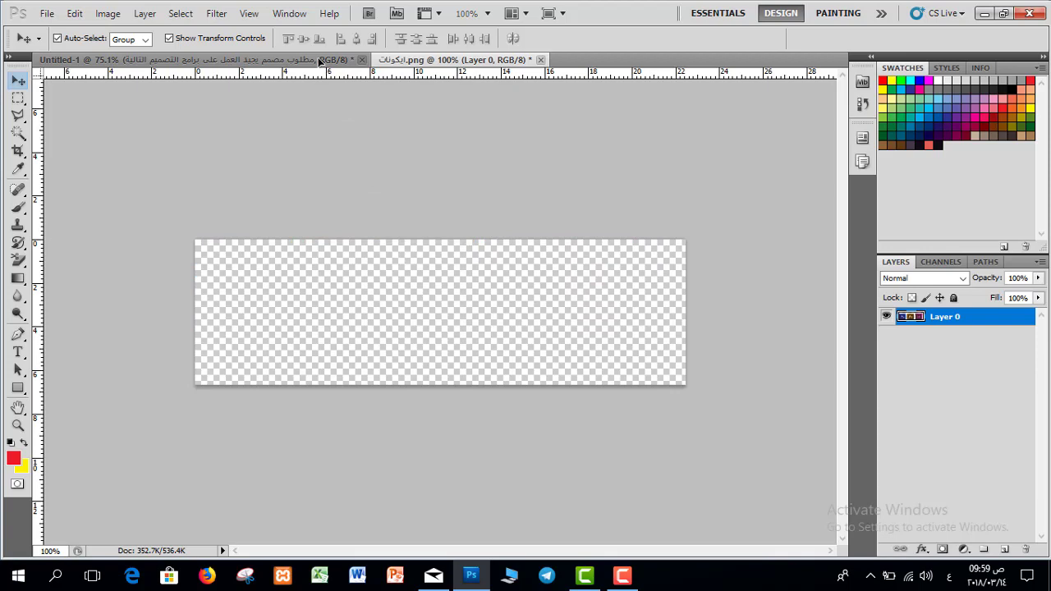
pyautogui.moveTo(321, 63); pyautogui.dragTo(575, 367)
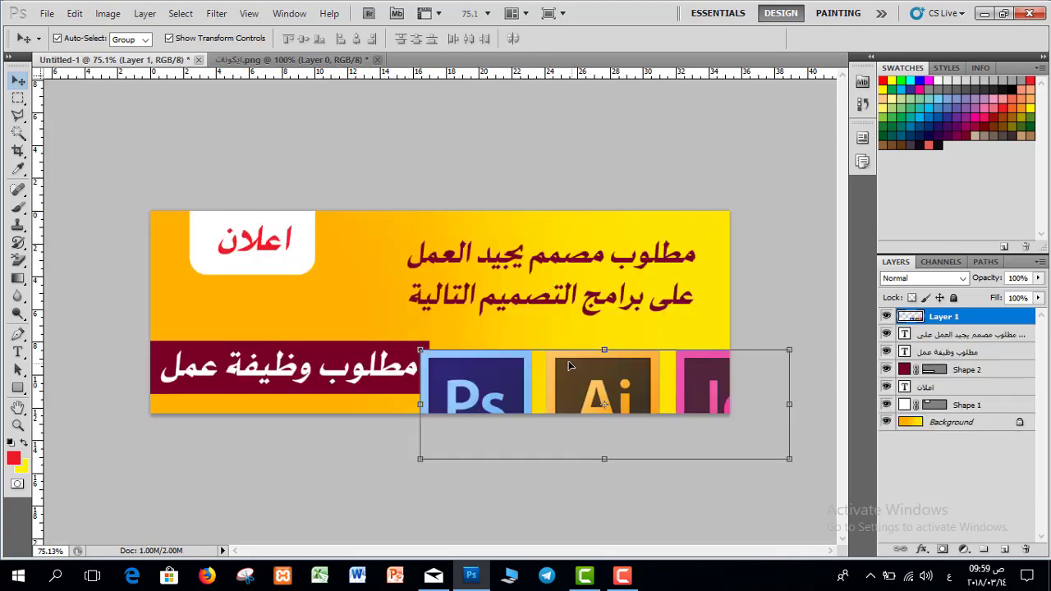
pyautogui.hotkey('ctrl', 'z')
pyautogui.click(292, 60)
pyautogui.click(74, 13)
pyautogui.click(99, 28)
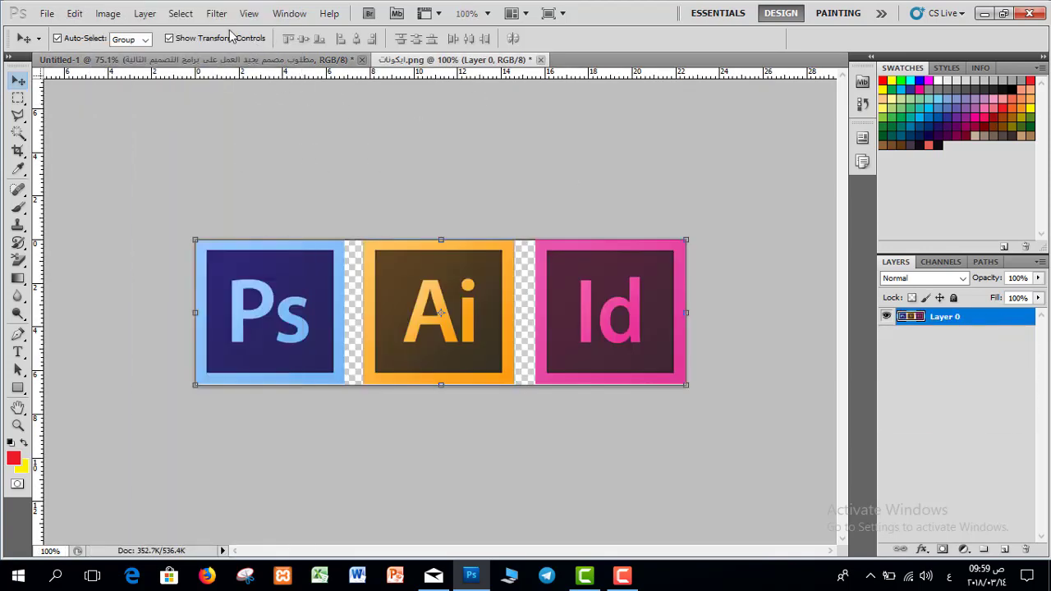
# - Select the entire canvas of ايكونات.png and copy it
pyautogui.click(185, 15)
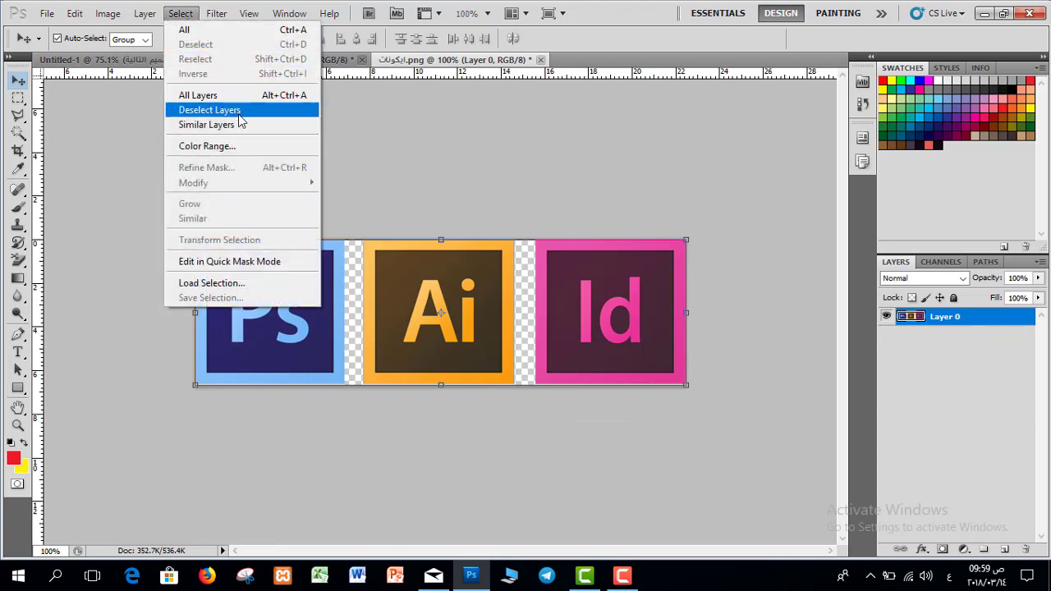
pyautogui.click(211, 31)
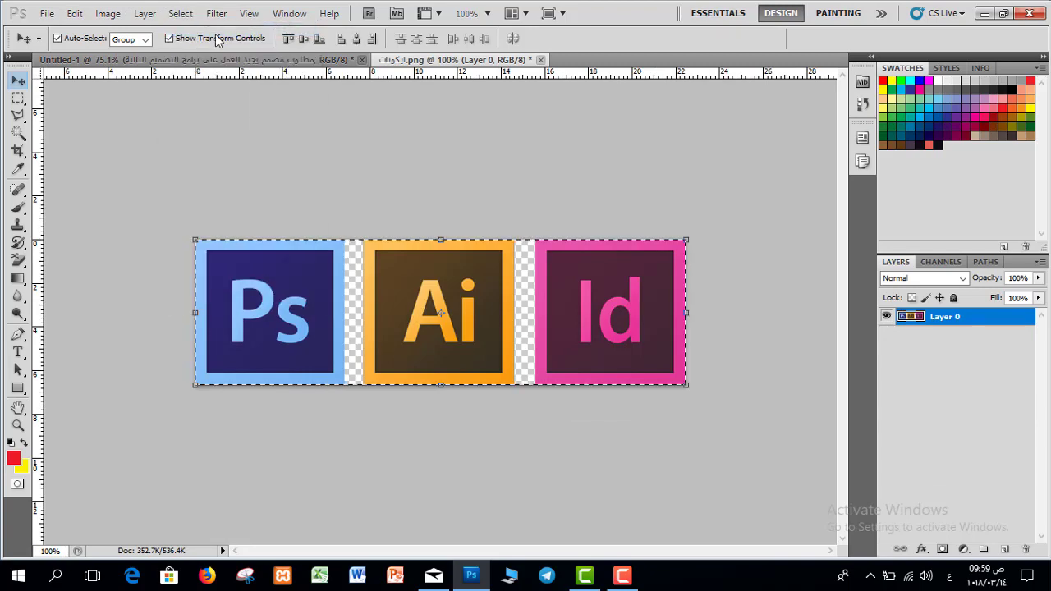
pyautogui.click(77, 13)
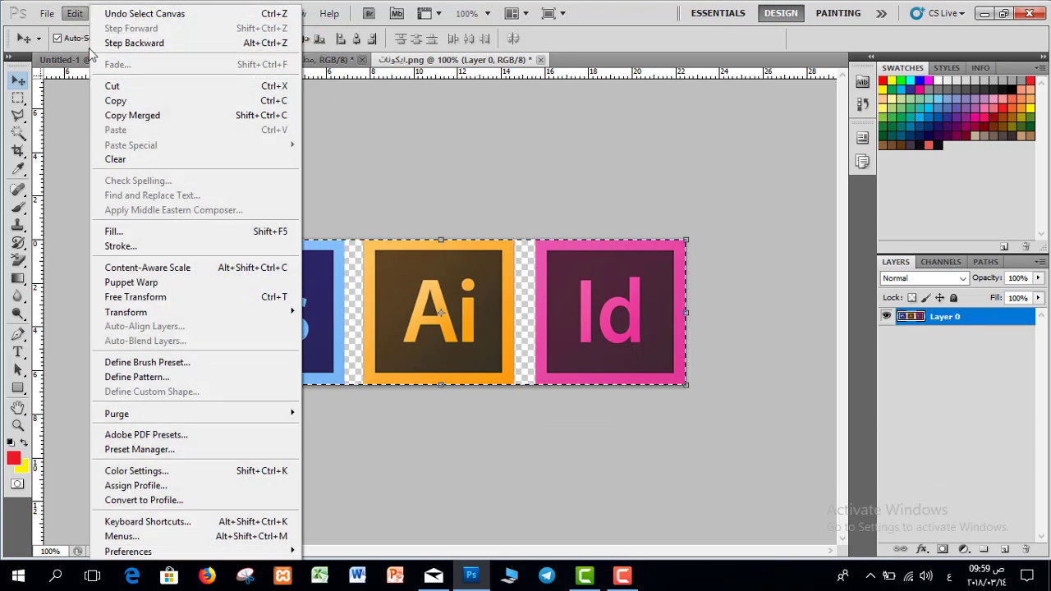
pyautogui.click(115, 100)
# - Paste the copied icons into the banner document, scaled down and placed beneath the two-line maroon text
pyautogui.click(311, 57)
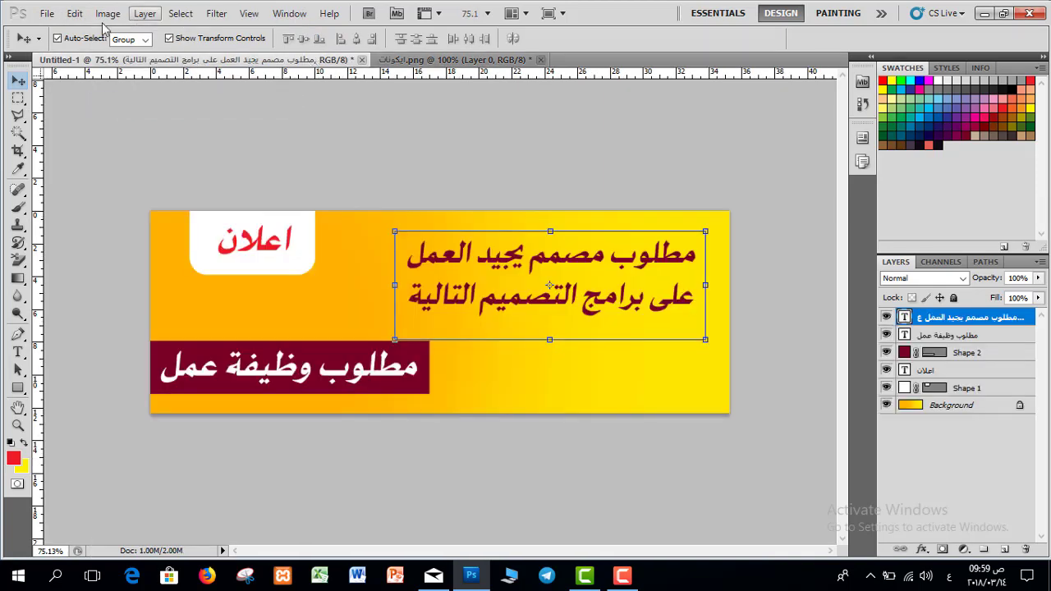
pyautogui.click(75, 13)
pyautogui.click(117, 130)
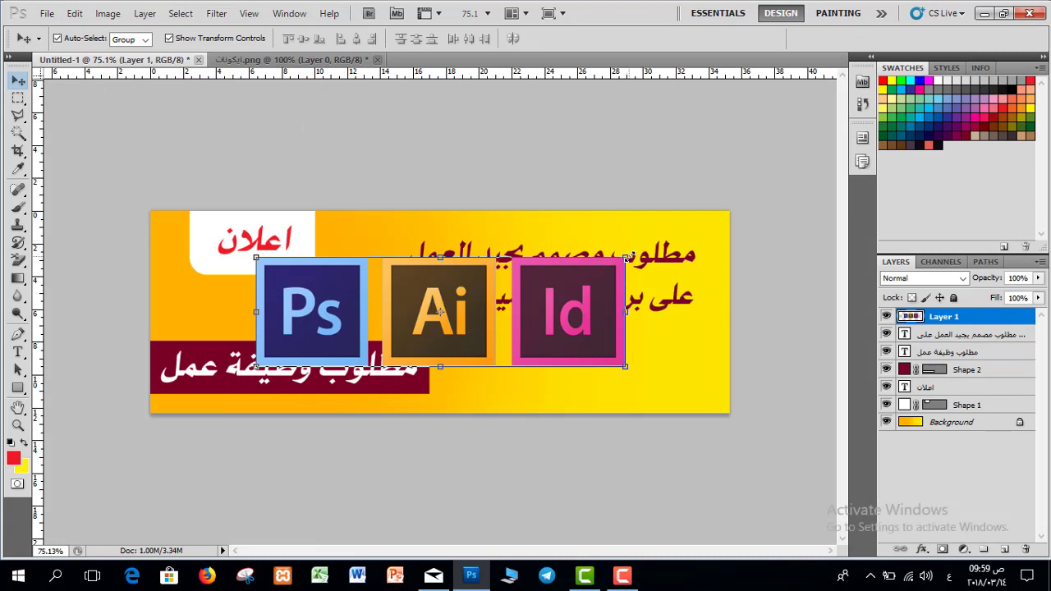
pyautogui.moveTo(625, 257); pyautogui.dragTo(630, 345)
pyautogui.press('Return')
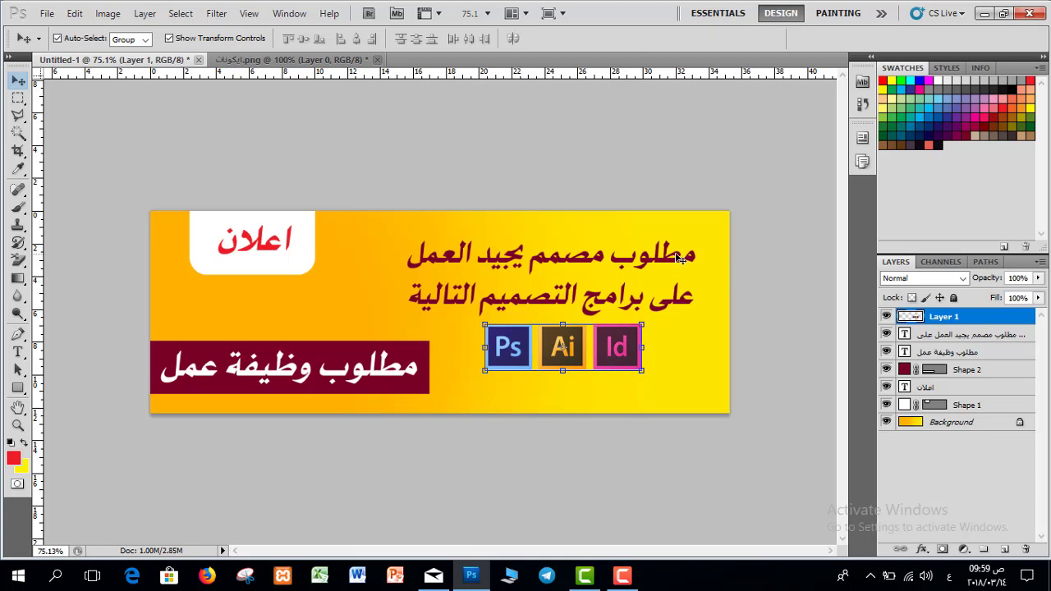
# - Nudge the two-line maroon paragraph upward until its box nearly reaches the banner's top edge
pyautogui.click(991, 354)
pyautogui.click(987, 331)
pyautogui.press('Up')
pyautogui.press('Up')
pyautogui.press('Up')
pyautogui.press('Up')
pyautogui.press('Up')
pyautogui.press('Up')
pyautogui.press('Up')
pyautogui.press('Up')
pyautogui.press('Up')
pyautogui.press('Up')
pyautogui.press('Up')
pyautogui.press('Up')
pyautogui.press('Up')
pyautogui.press('Up')
pyautogui.press('Up')
pyautogui.press('Up')
pyautogui.press('Up')
pyautogui.press('Up')
pyautogui.press('Up')
pyautogui.press('Up')
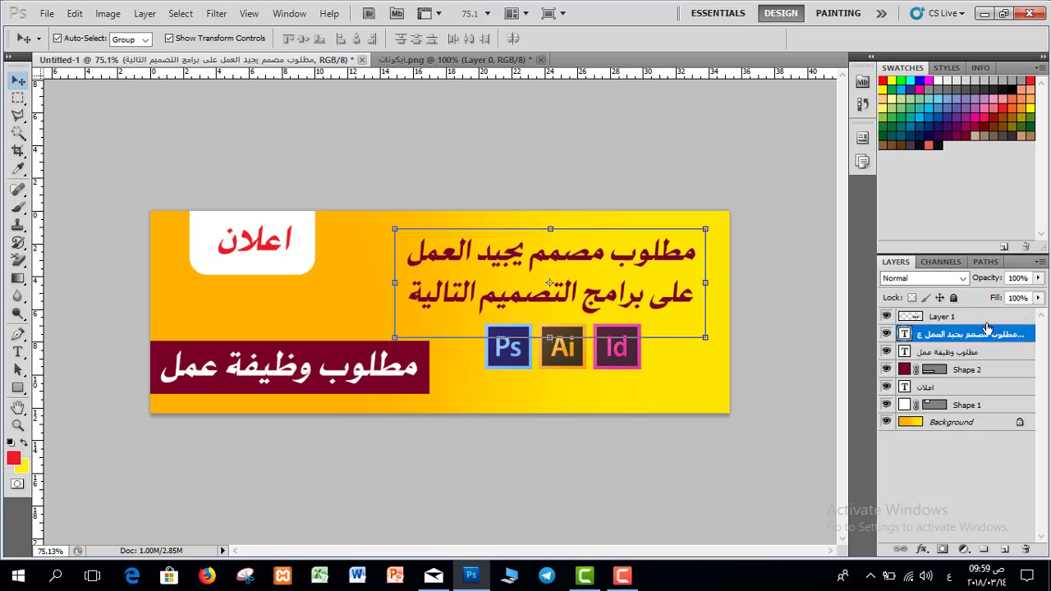
pyautogui.press('Up')
pyautogui.press('Up')
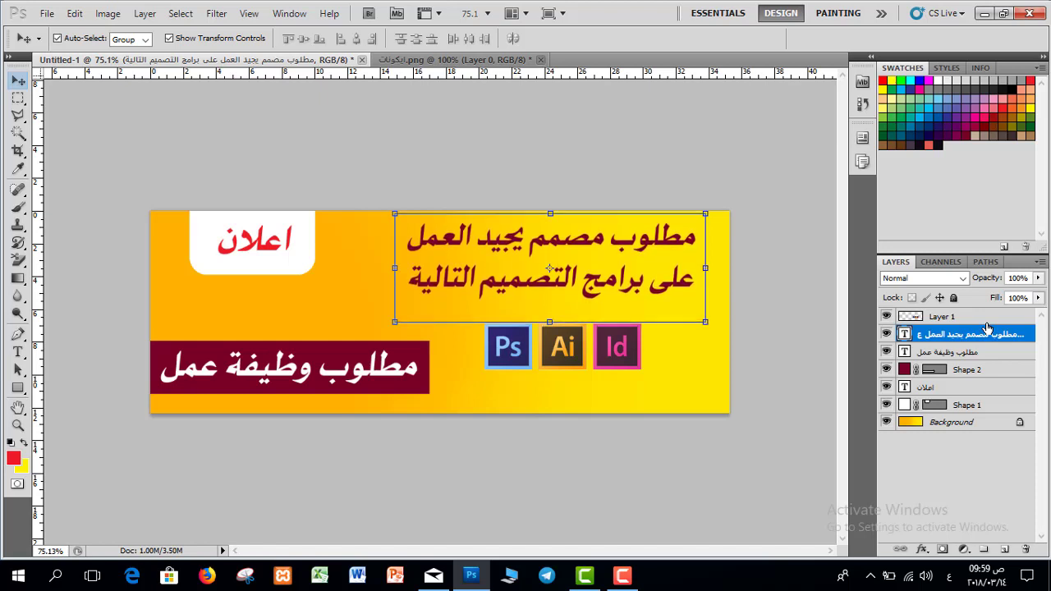
# - Nudge the icons layer upward so it sits closer beneath the two-line paragraph
pyautogui.click(961, 318)
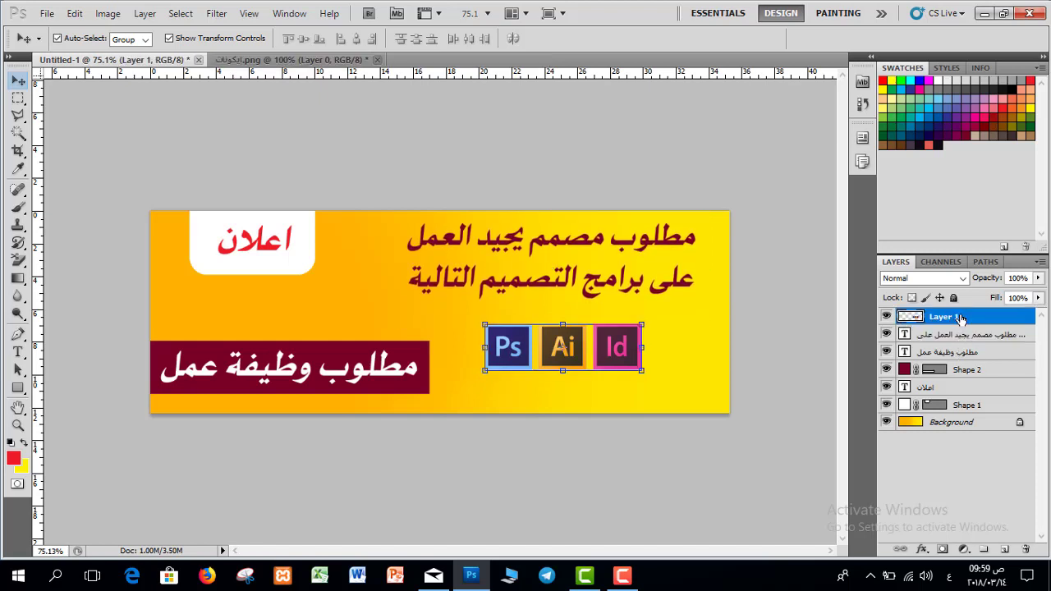
pyautogui.press('Up')
pyautogui.press('Up')
pyautogui.press('Up')
pyautogui.press('Up')
pyautogui.press('Up')
pyautogui.press('Up')
pyautogui.press('Up')
pyautogui.press('Up')
pyautogui.press('Up')
pyautogui.press('Up')
pyautogui.press('Up')
pyautogui.press('Up')
pyautogui.press('Up')
pyautogui.press('Up')
pyautogui.press('Up')
pyautogui.press('Up')
pyautogui.press('Up')
pyautogui.press('Up')
pyautogui.press('Up')
pyautogui.press('Up')
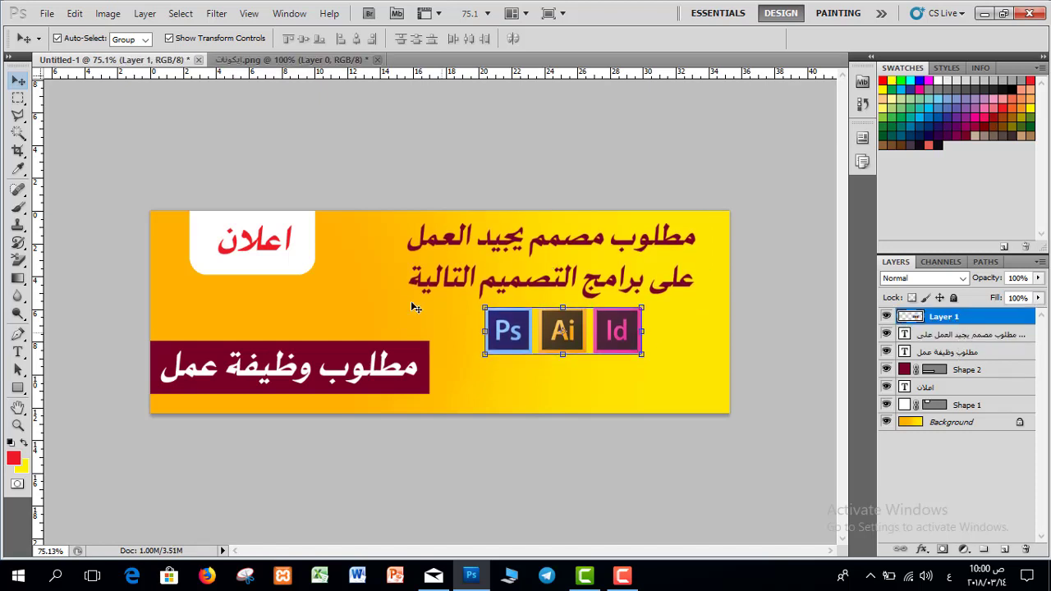
# - Add a centred paragraph text box beneath the software icons containing only the label "للتواصل:"
pyautogui.click(17, 351)
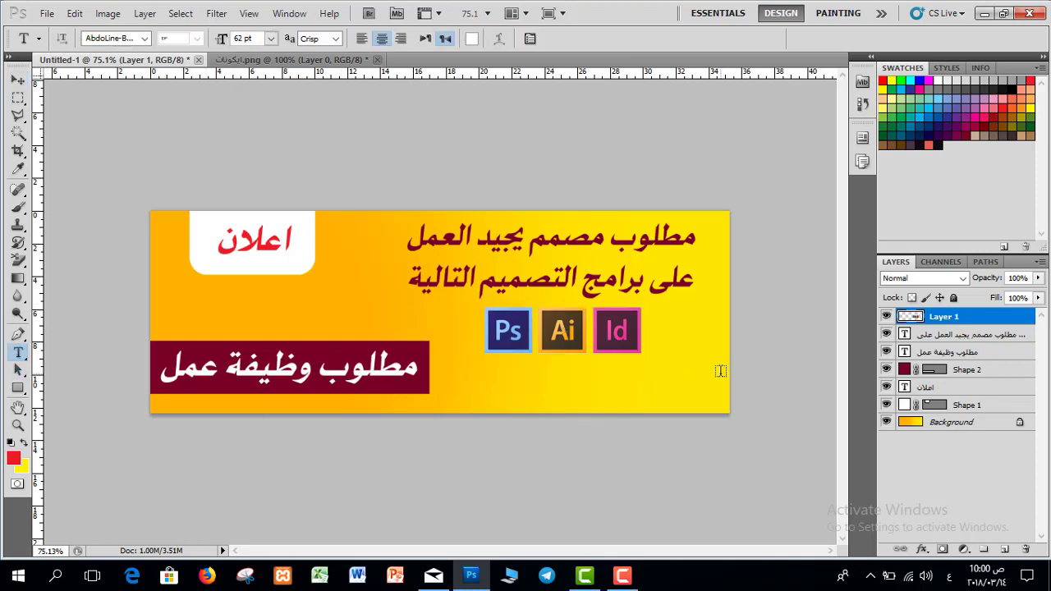
pyautogui.moveTo(713, 367); pyautogui.dragTo(454, 409)
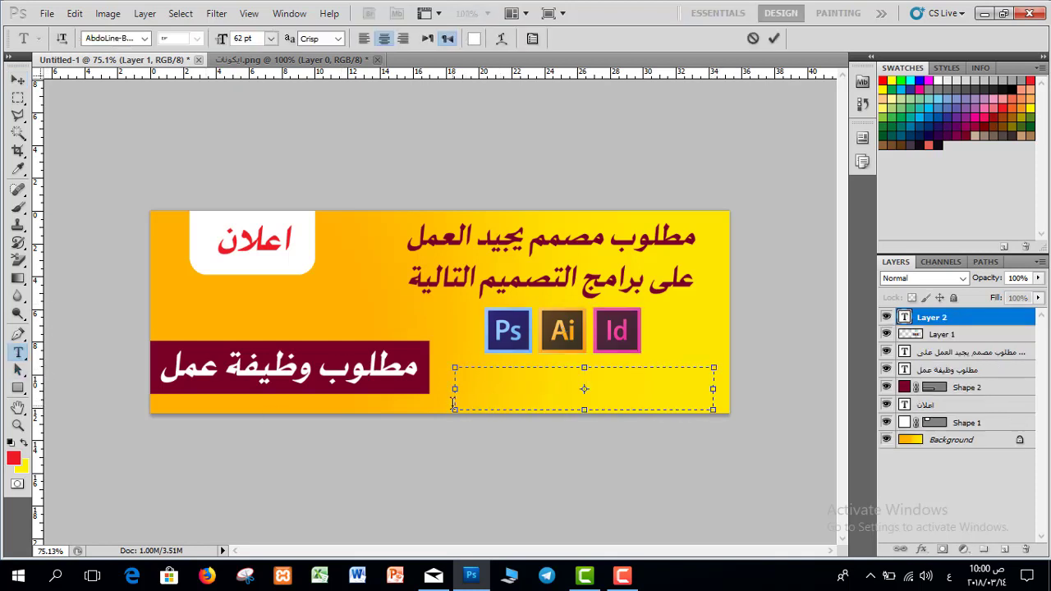
pyautogui.write('للتواصل')
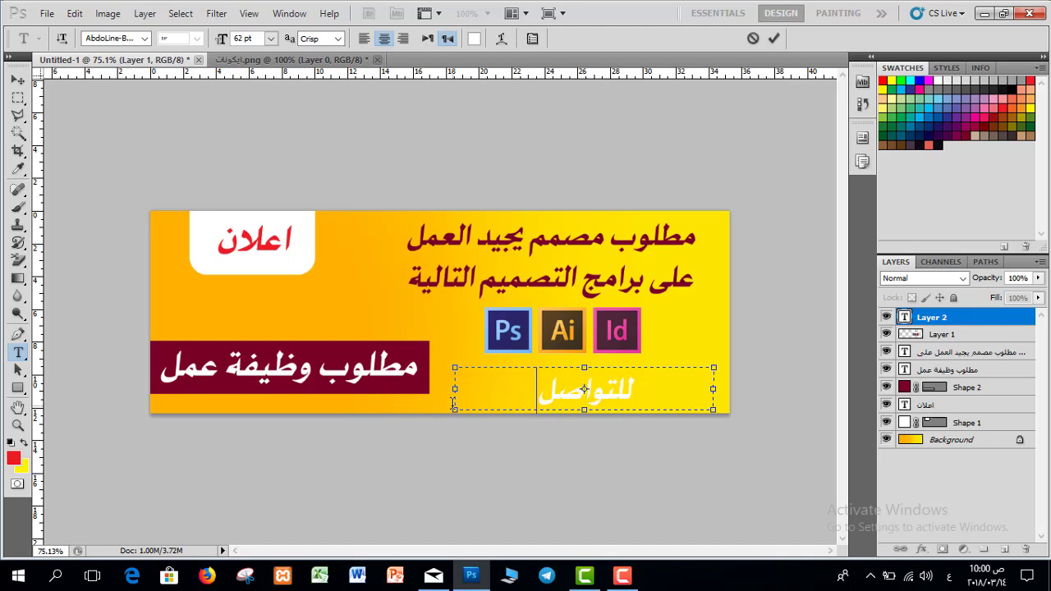
pyautogui.write(' : 0780321')
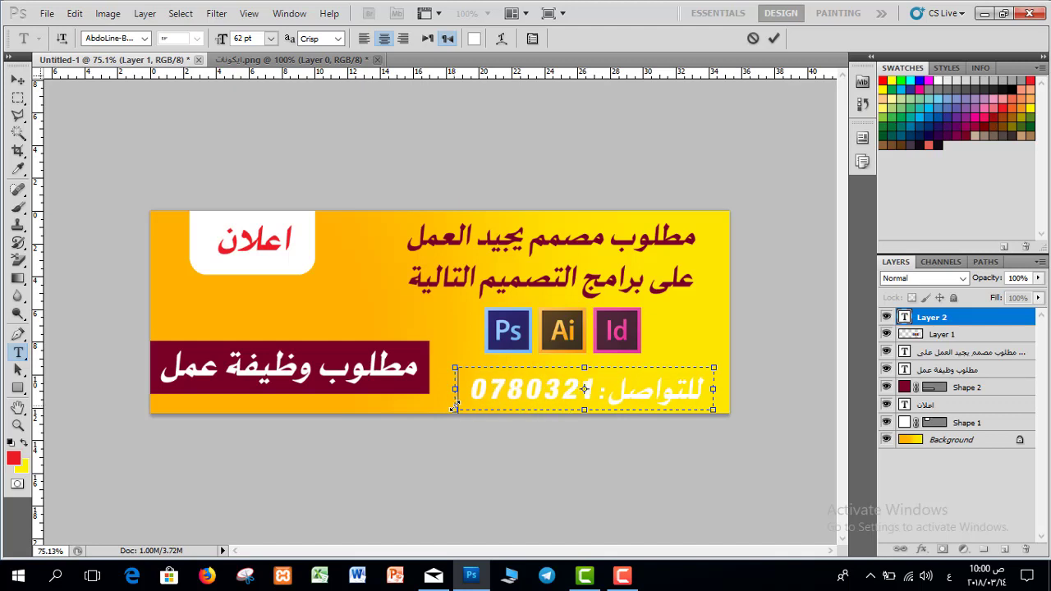
pyautogui.press('BackSpace')
pyautogui.press('BackSpace')
pyautogui.press('BackSpace')
pyautogui.press('BackSpace')
pyautogui.press('BackSpace')
pyautogui.press('BackSpace')
pyautogui.press('BackSpace')
# - Set the contact label's font size to 37 pt and complete the line with the contact phone number
pyautogui.hotkey('ctrl', 'a')
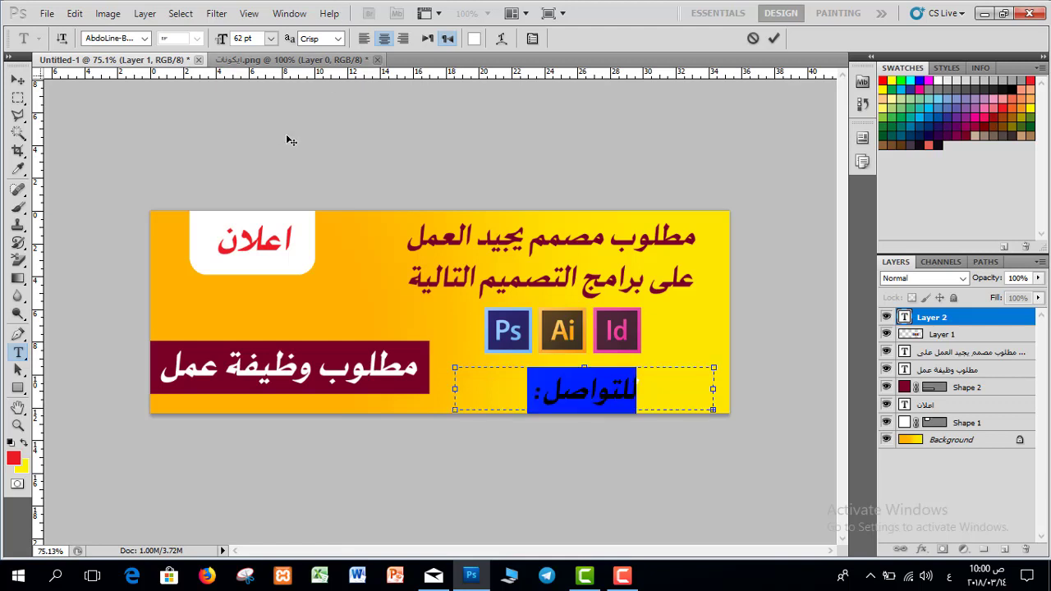
pyautogui.click(236, 37)
pyautogui.scroll(-10, 236, 37)
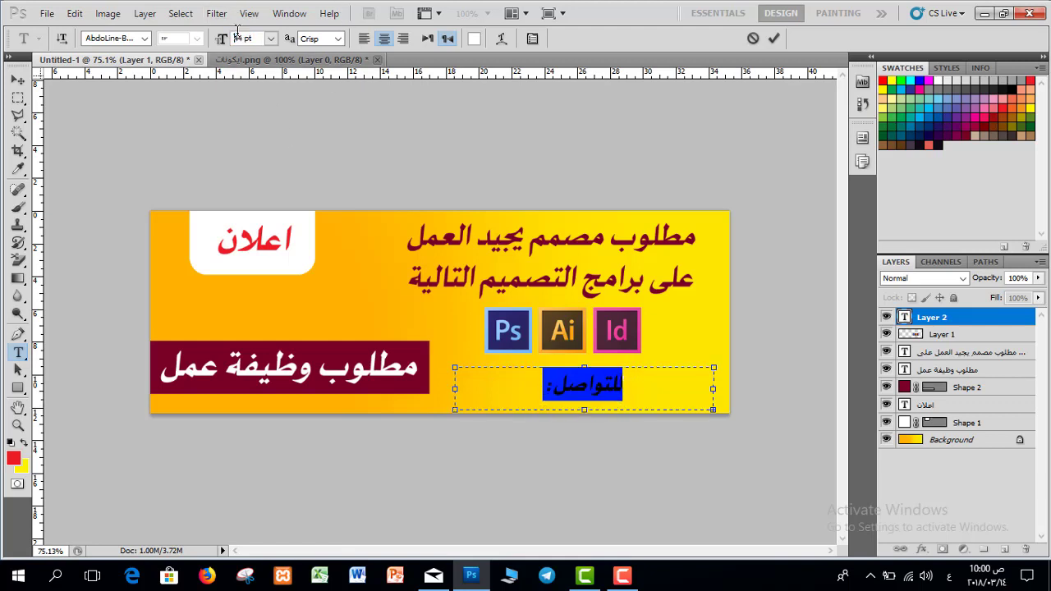
# - Colour the contact line black (#000000) and move it into the banner's lower-right corner
pyautogui.click(473, 38)
pyautogui.moveTo(571, 302); pyautogui.dragTo(571, 346)
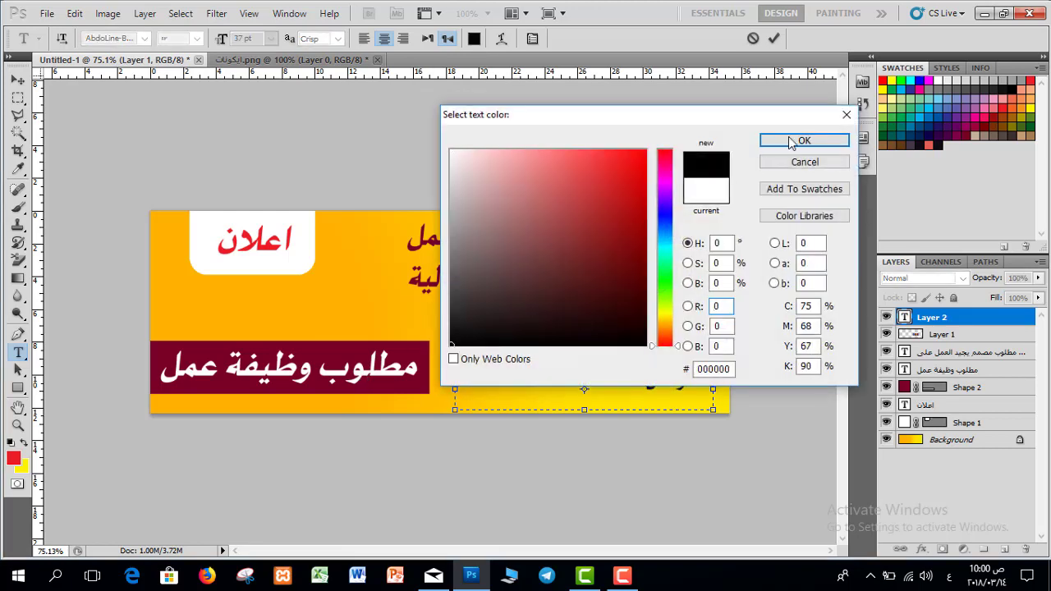
pyautogui.click(804, 141)
pyautogui.click(773, 39)
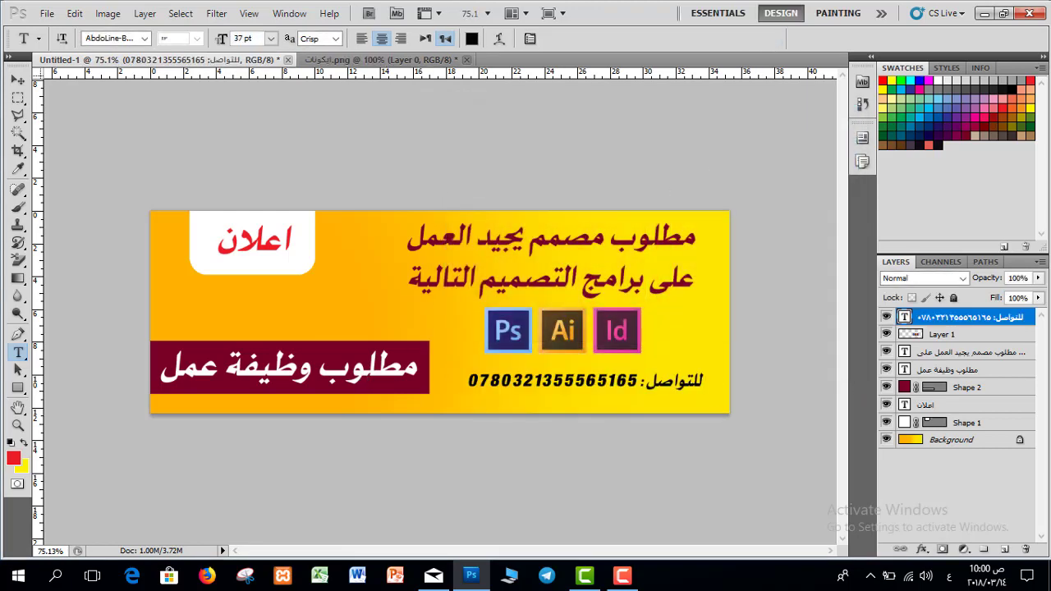
pyautogui.click(18, 79)
pyautogui.moveTo(662, 382); pyautogui.dragTo(679, 398)
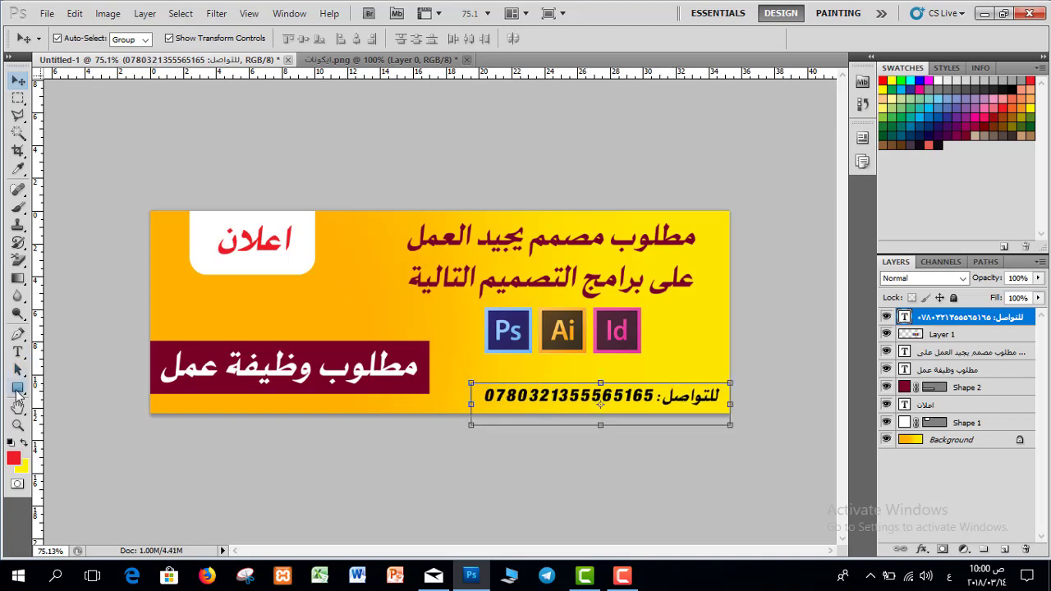
# - Reduce the whole contact line's font size to 30 pt
pyautogui.click(17, 351)
pyautogui.click(559, 395)
pyautogui.hotkey('ctrl', 'a')
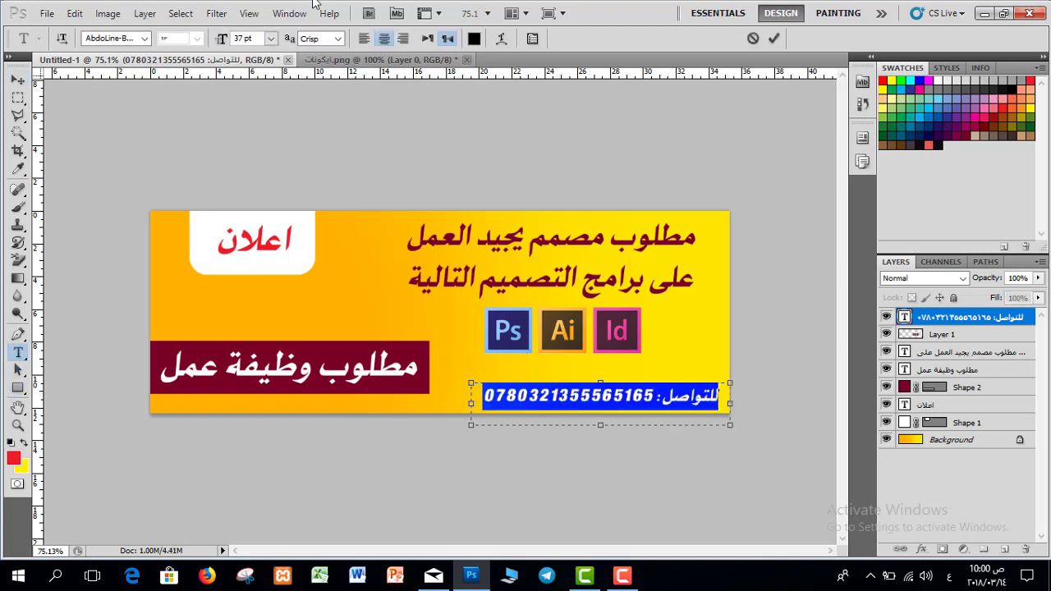
pyautogui.click(240, 38)
pyautogui.write('30')
pyautogui.press('Return')
pyautogui.write('29')
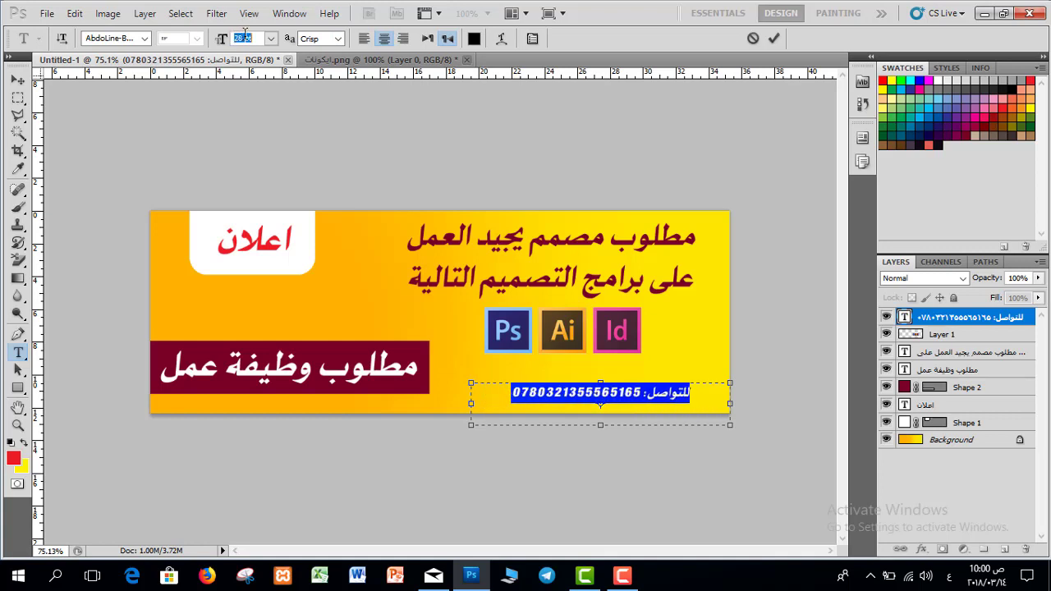
pyautogui.press('Return')
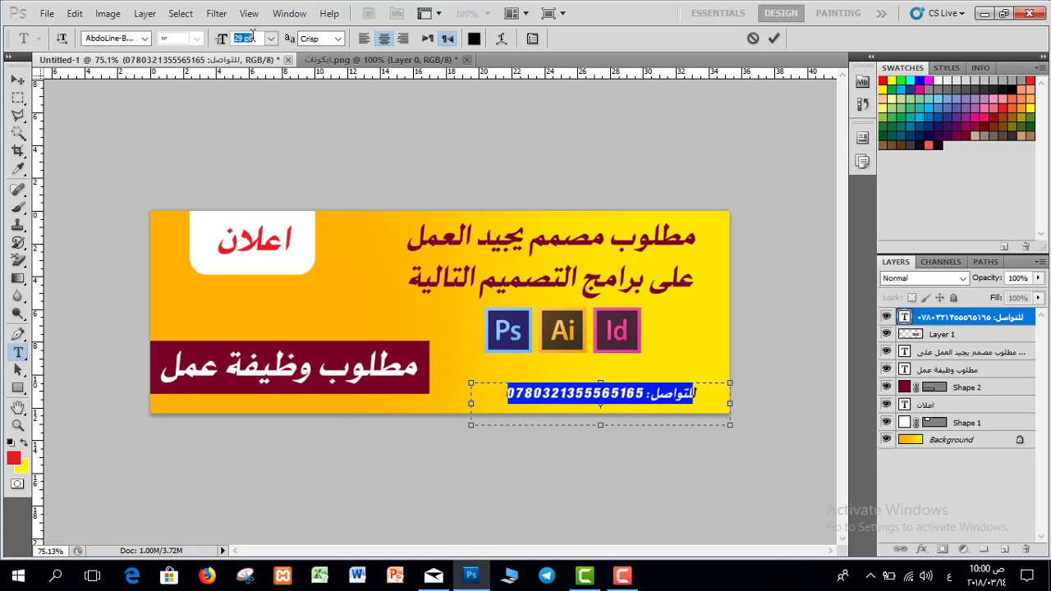
pyautogui.write('30')
pyautogui.press('Return')
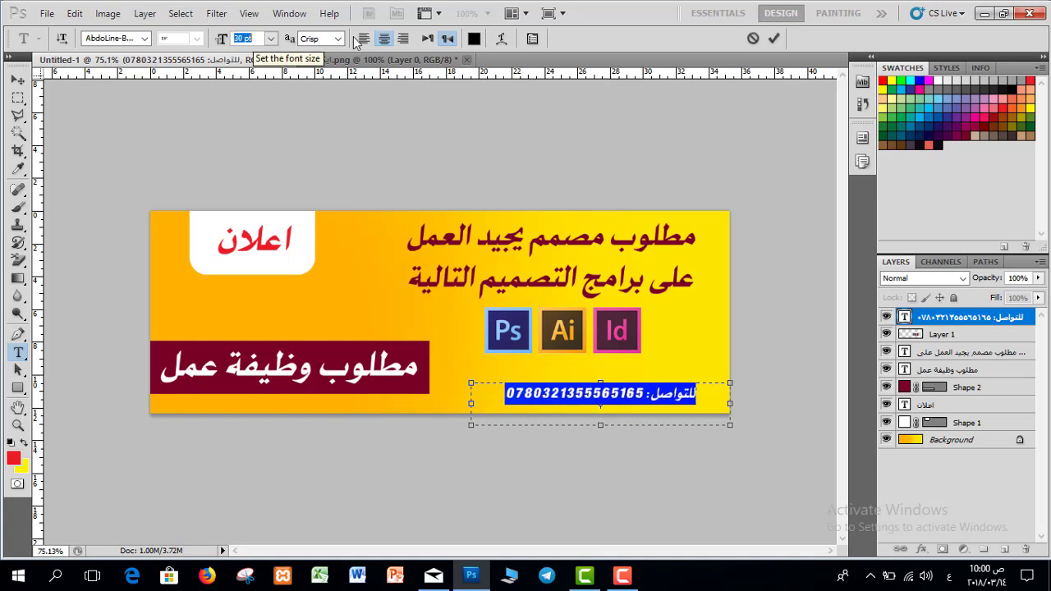
pyautogui.click(772, 40)
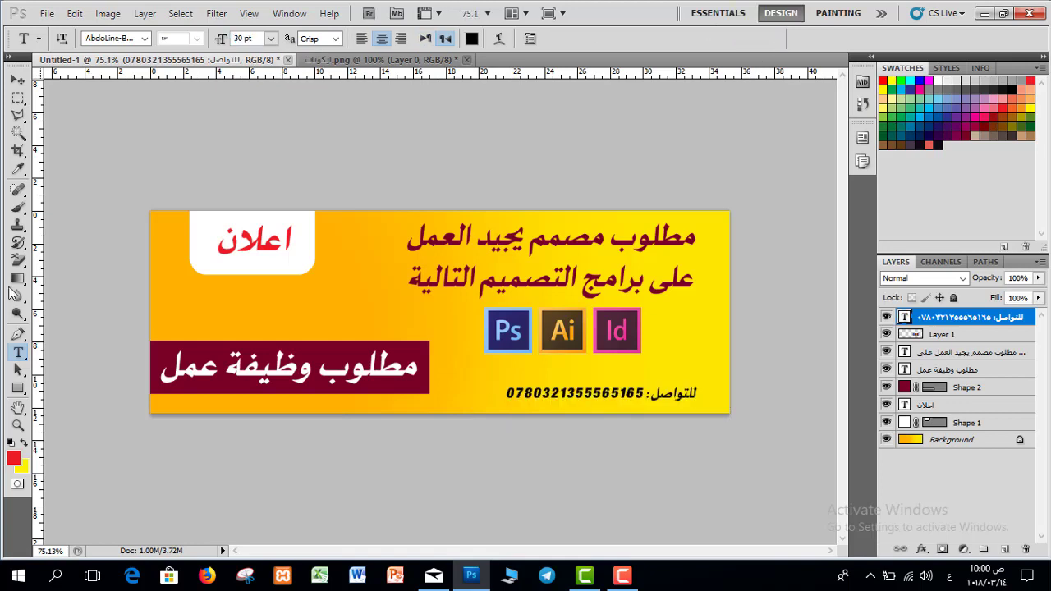